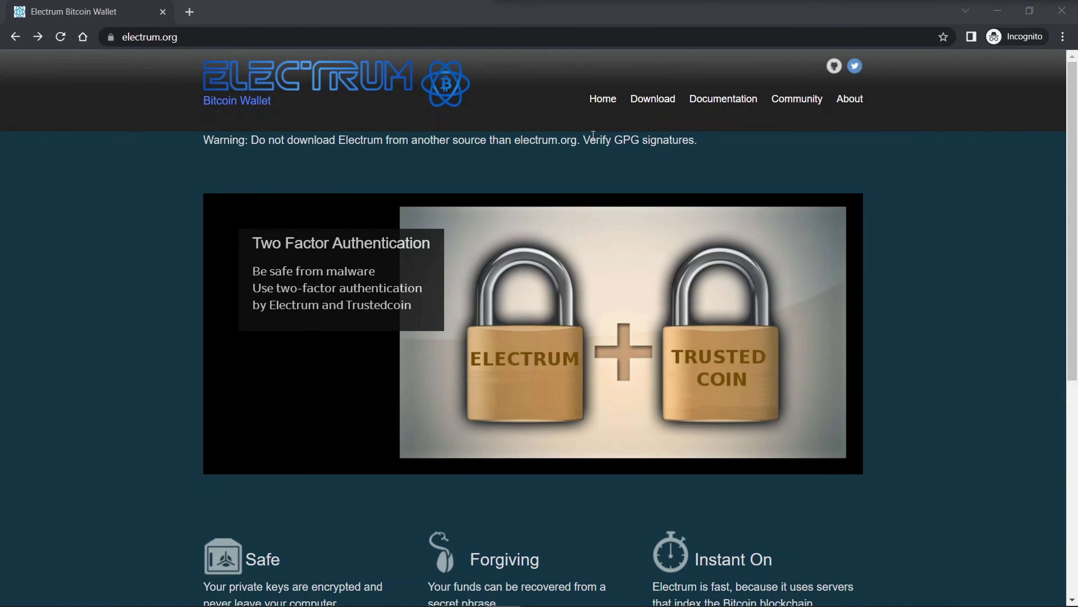
- Download the Electrum 4.4.5 Windows installer from electrum.org and start its setup
{"action": "left_click", "coordinate": [657, 98]}
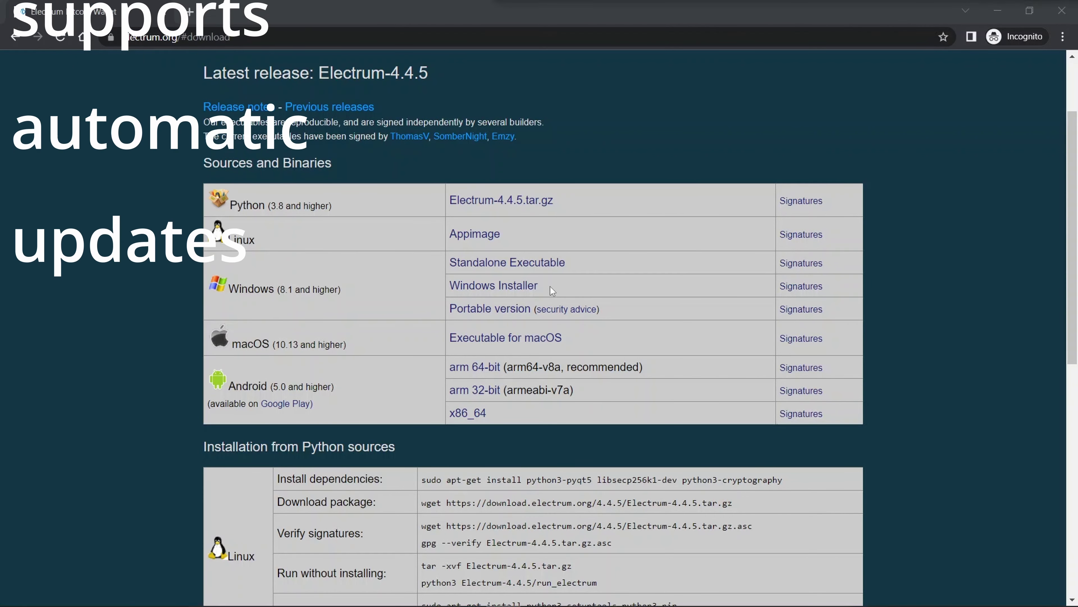
{"action": "left_click", "coordinate": [512, 292]}
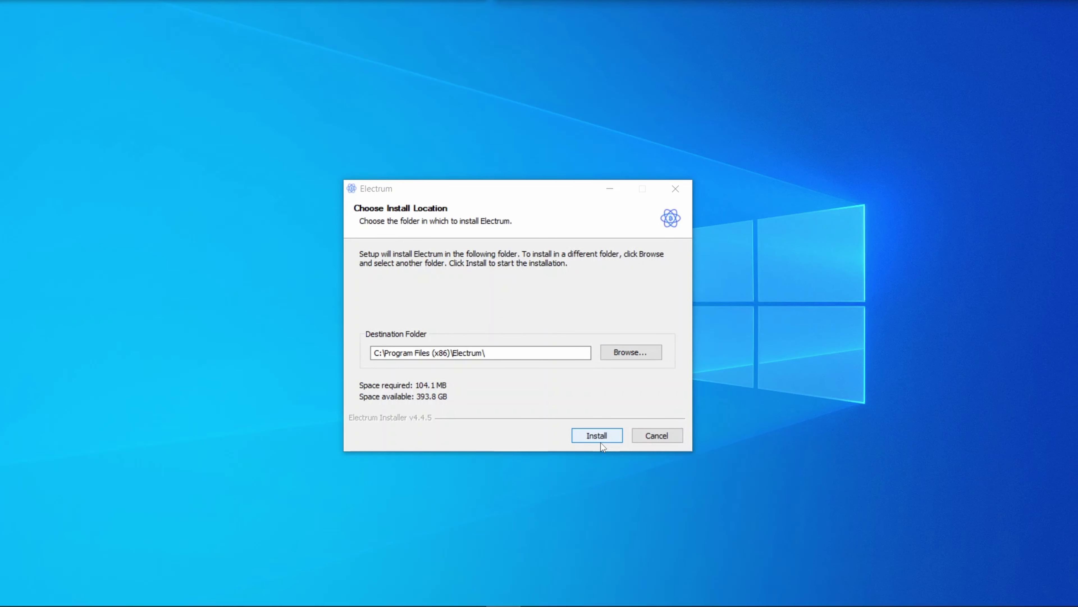
- Install Electrum to the default folder and append --testnet to its desktop shortcut target
{"action": "left_click", "coordinate": [601, 434]}
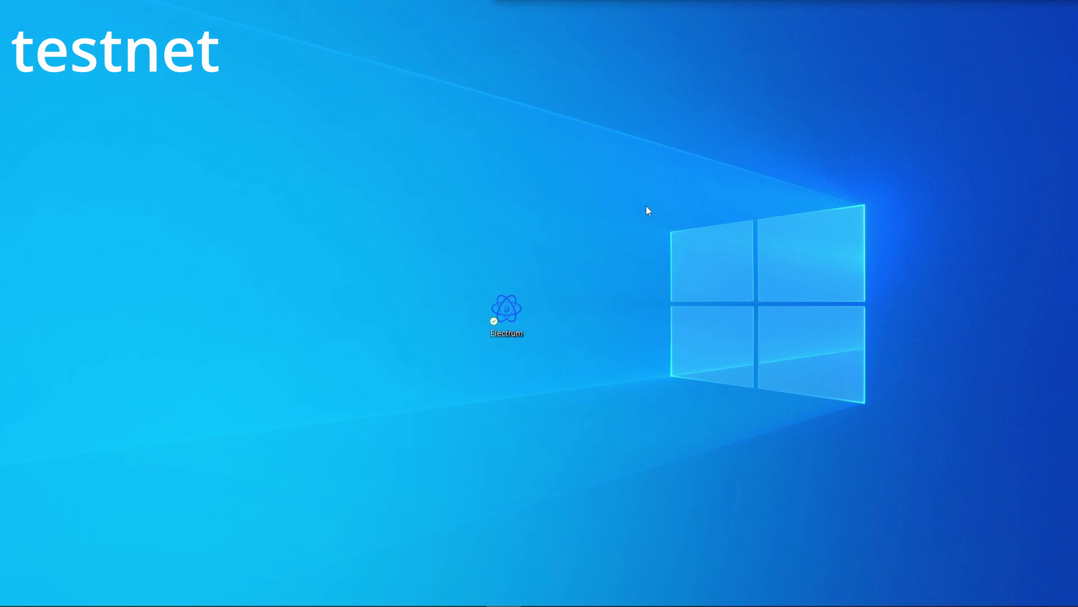
{"action": "right_click", "coordinate": [503, 309]}
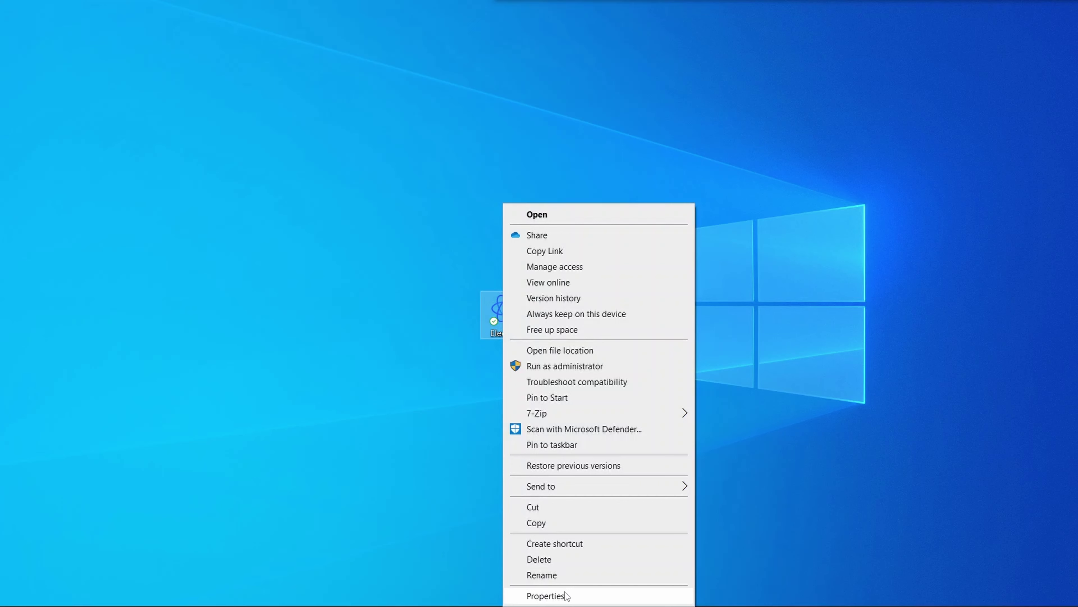
{"action": "left_click", "coordinate": [543, 595]}
{"action": "key", "text": "End"}
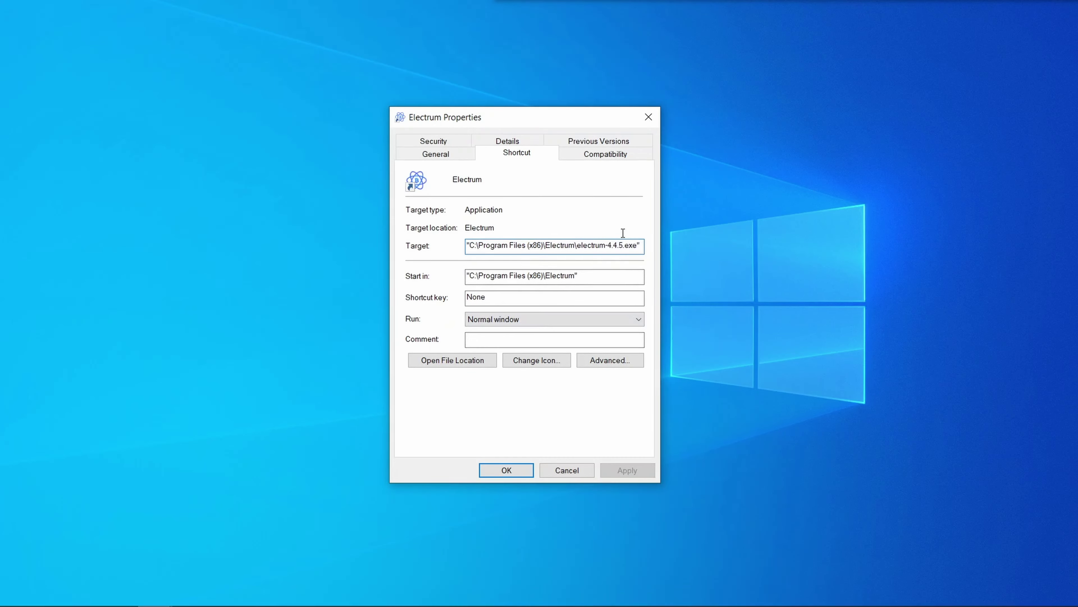
{"action": "type", "text": "--testnet"}
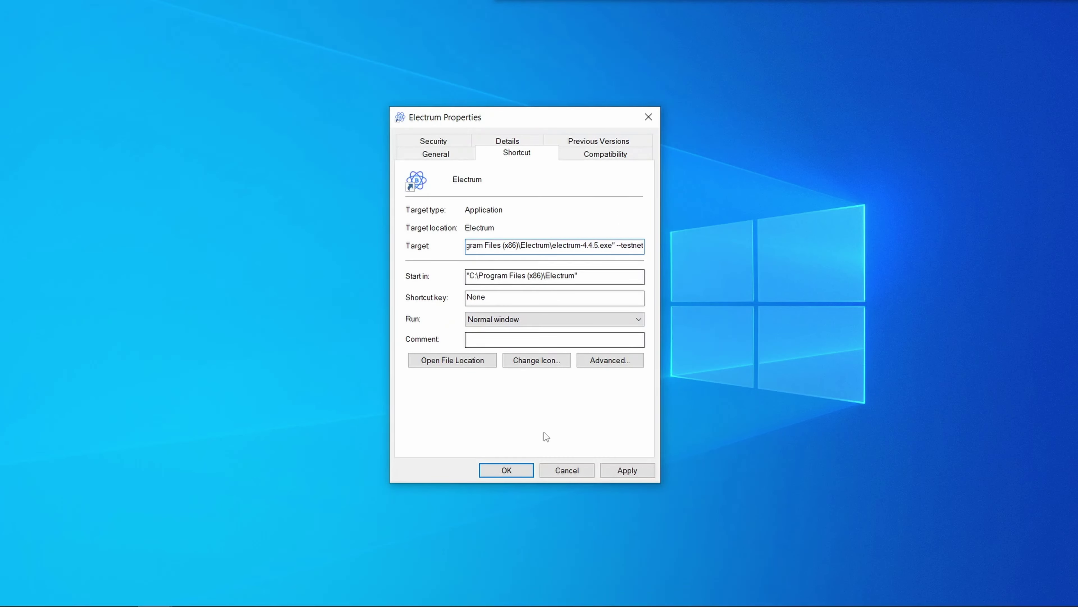
{"action": "left_click", "coordinate": [627, 470]}
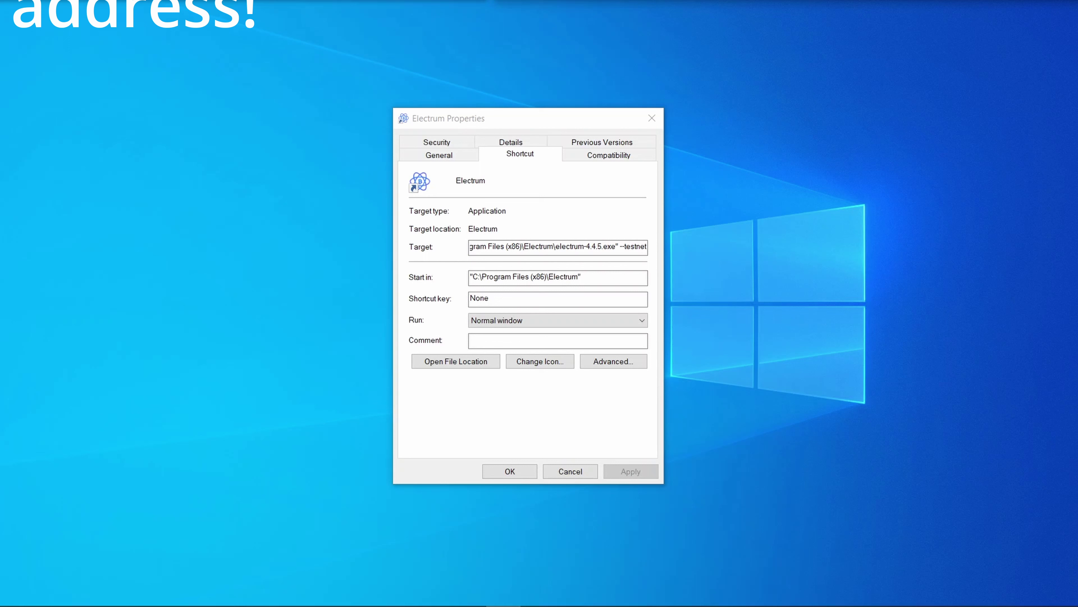
{"action": "key", "text": "Return"}
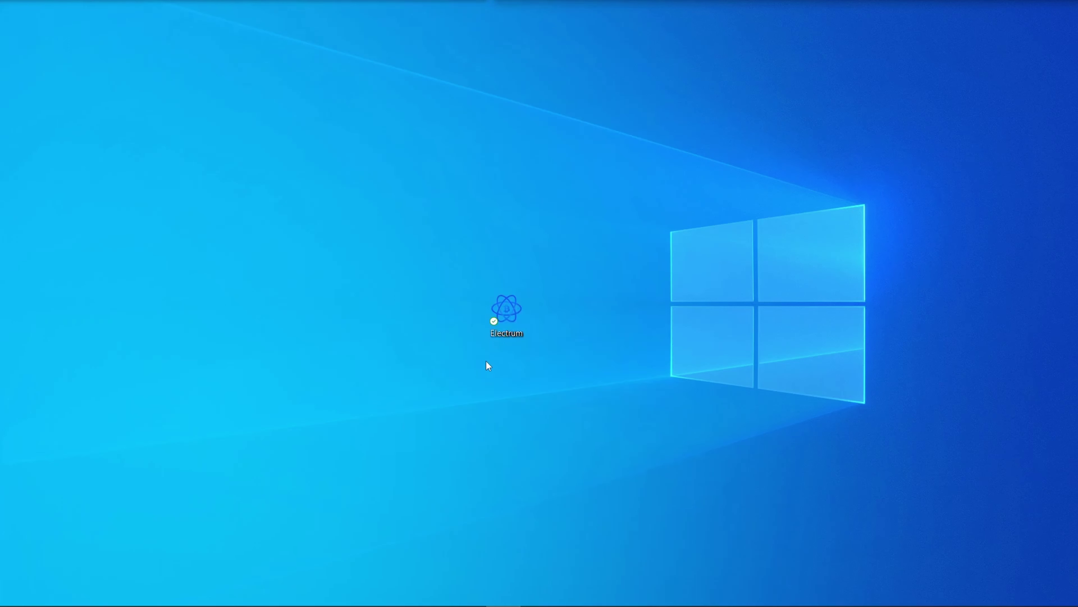
{"action": "double_click", "coordinate": [497, 317]}
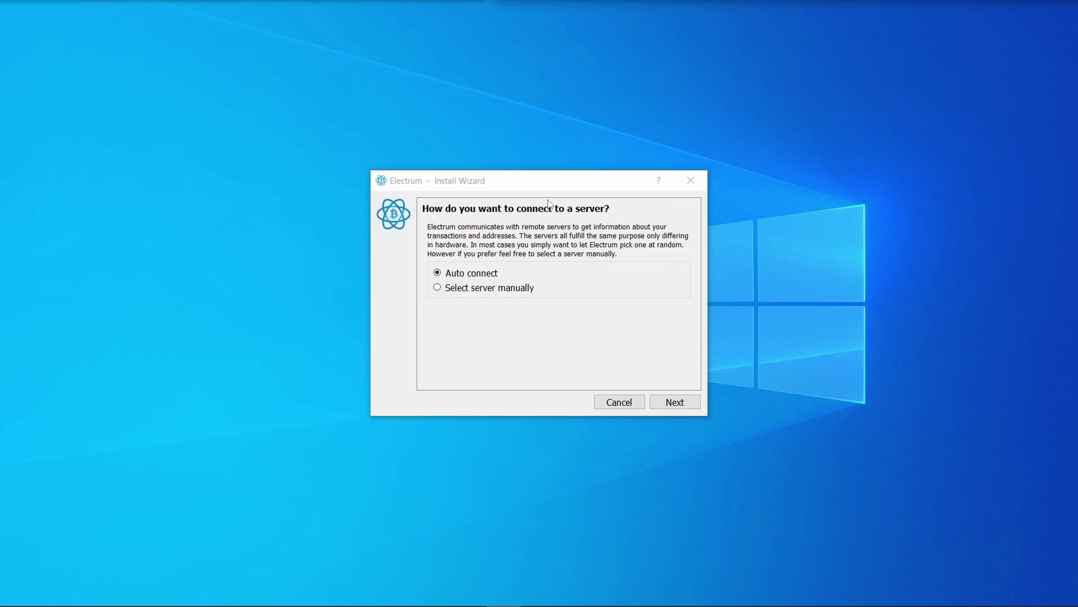
{"action": "left_click", "coordinate": [479, 287]}
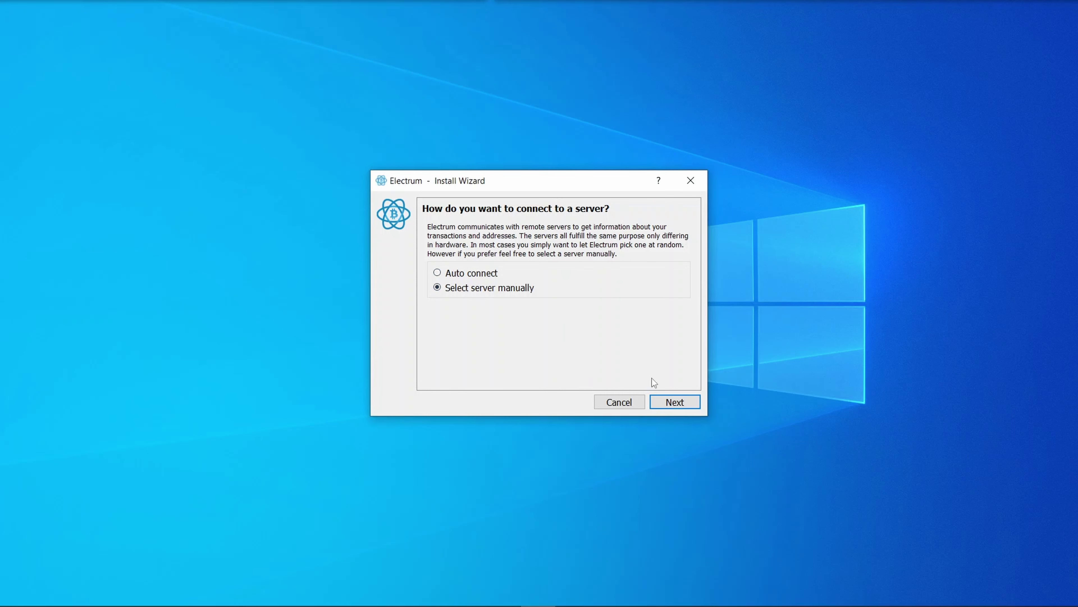
{"action": "left_click", "coordinate": [675, 402]}
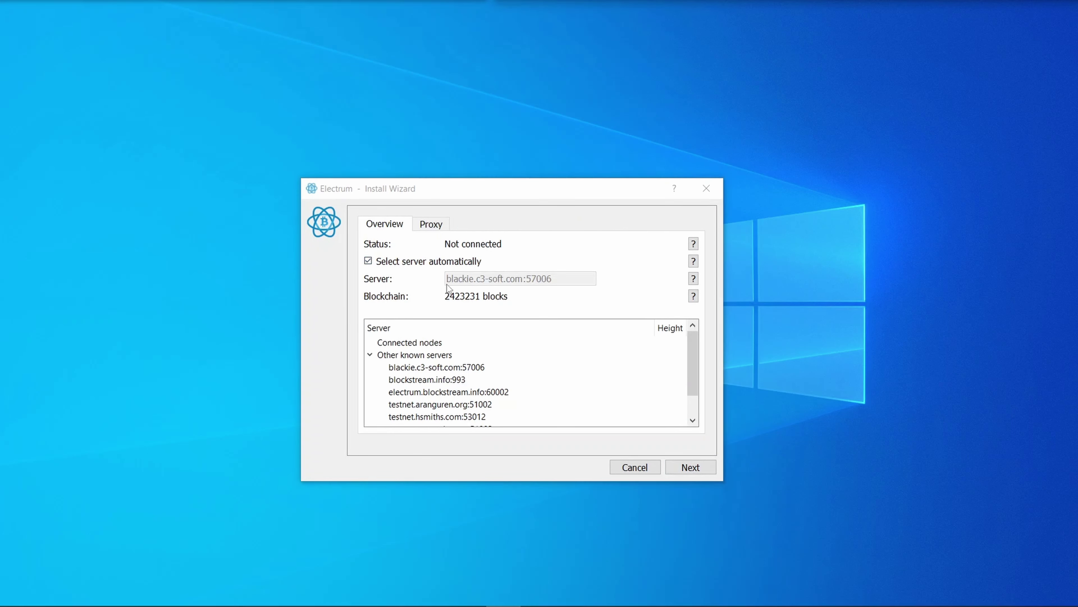
{"action": "left_click", "coordinate": [420, 262]}
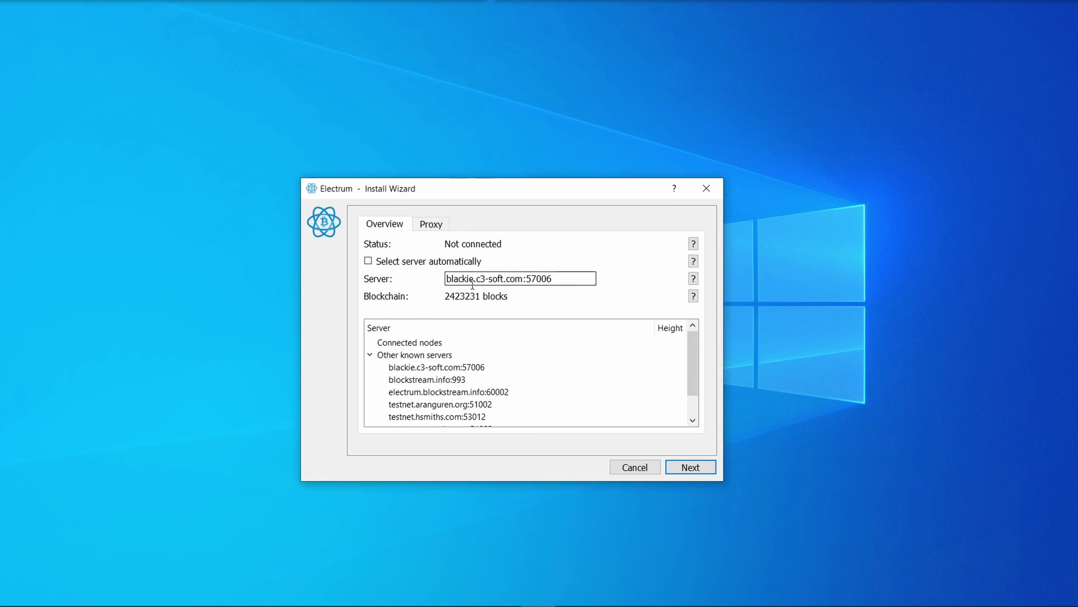
{"action": "left_click", "coordinate": [414, 263]}
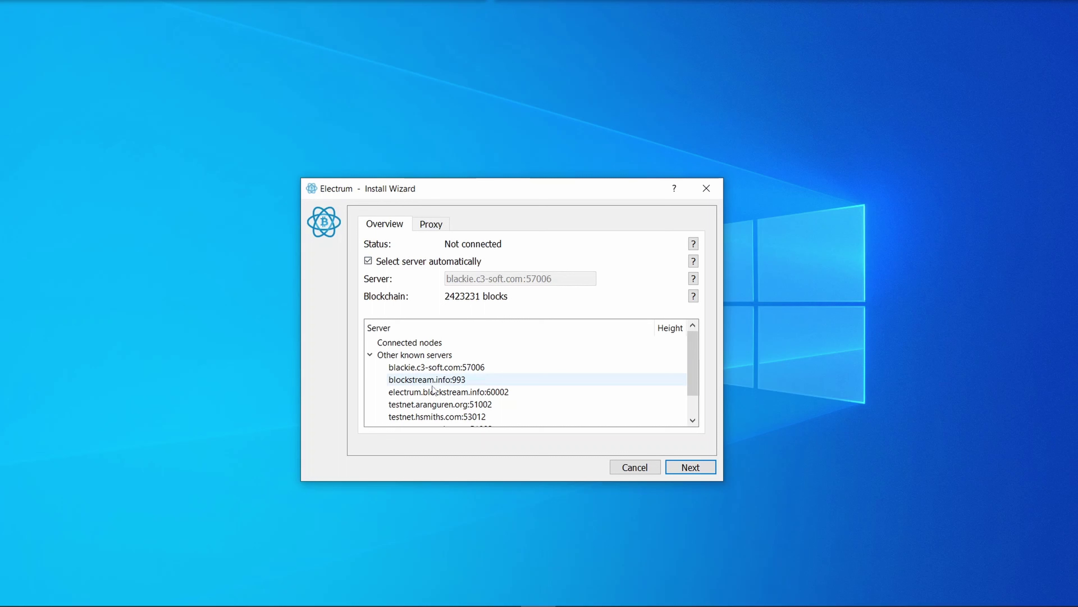
{"action": "left_click_drag", "start_coordinate": [696, 372], "coordinate": [688, 348]}
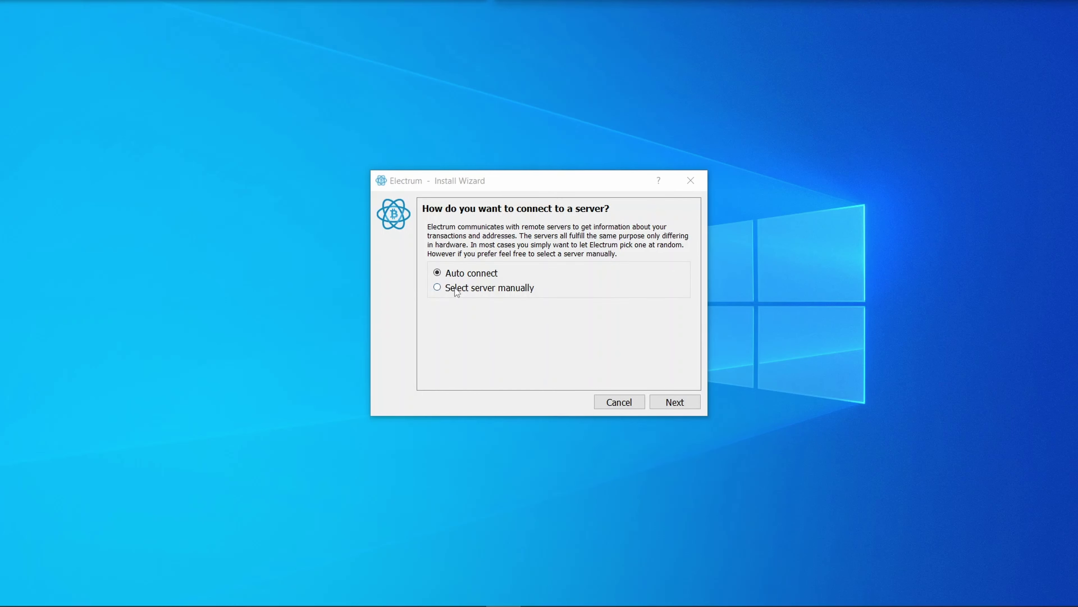
- Name the new wallet file test_wallet
{"action": "left_click", "coordinate": [674, 403]}
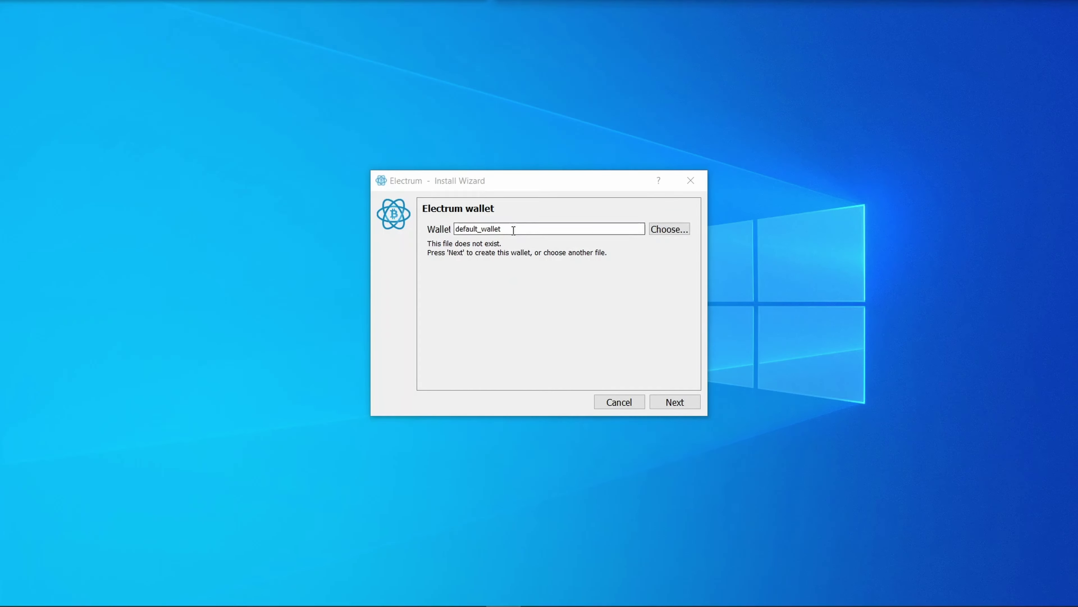
{"action": "left_click_drag", "start_coordinate": [484, 229], "coordinate": [455, 229]}
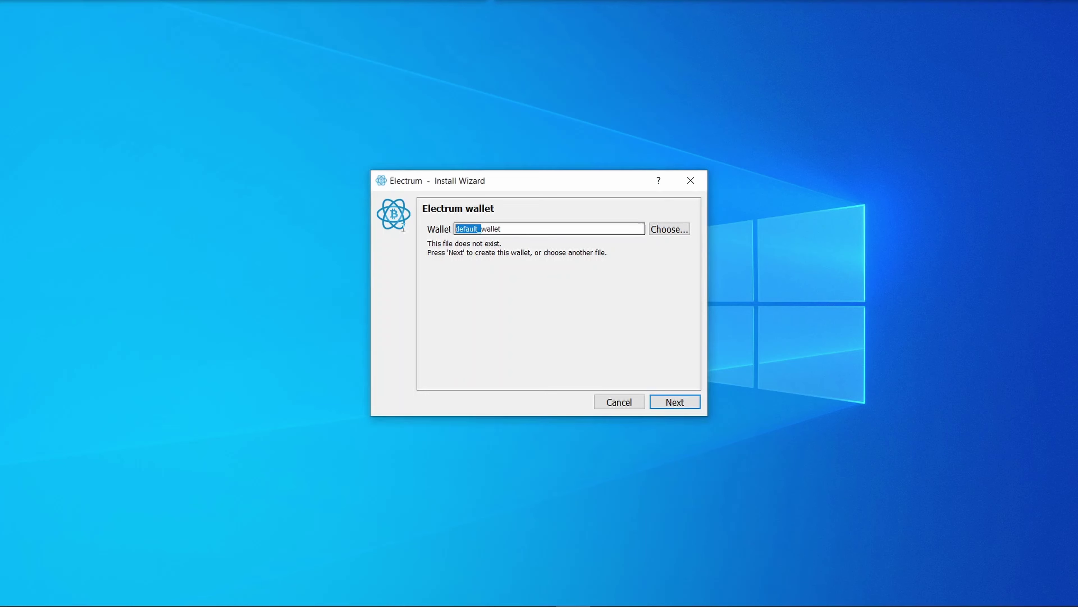
{"action": "type", "text": "test_"}
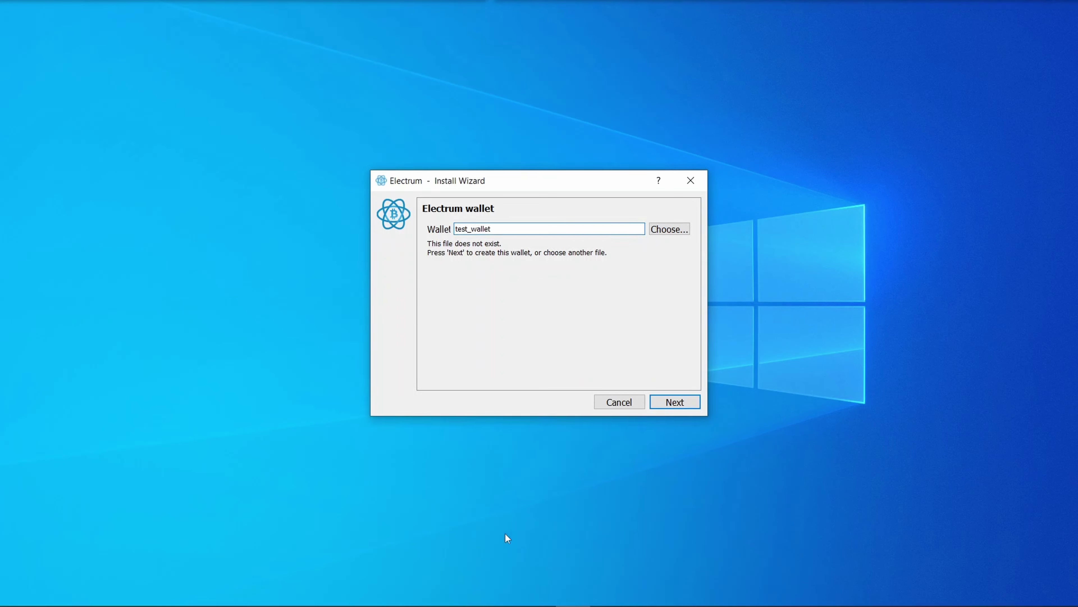
{"action": "key", "text": "Return"}
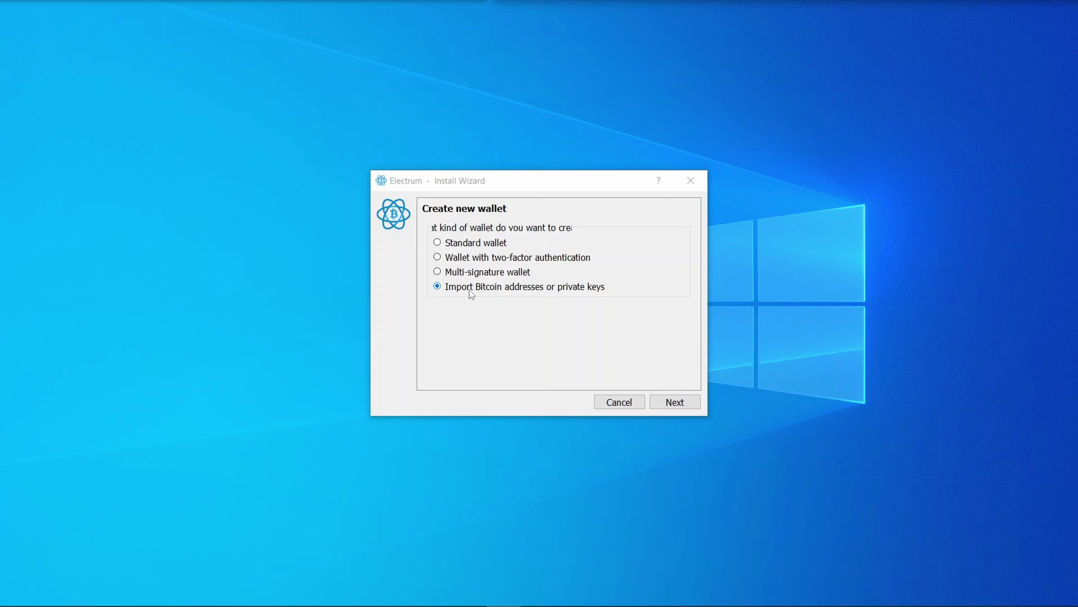
- Preview the import addresses/private keys option and its key-format help, then go back
{"action": "left_click", "coordinate": [660, 401]}
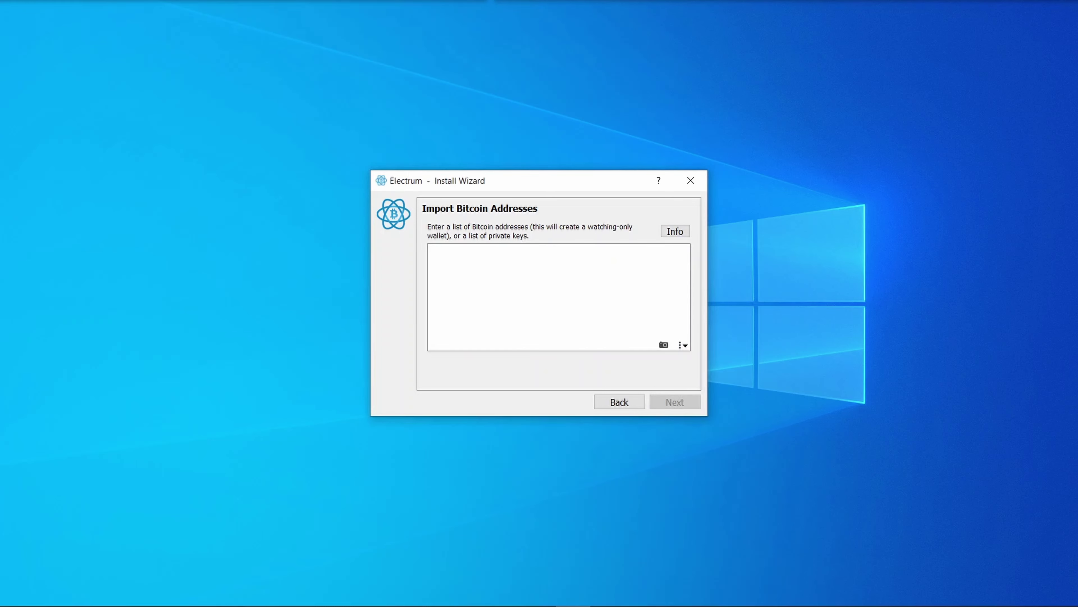
{"action": "left_click", "coordinate": [518, 200]}
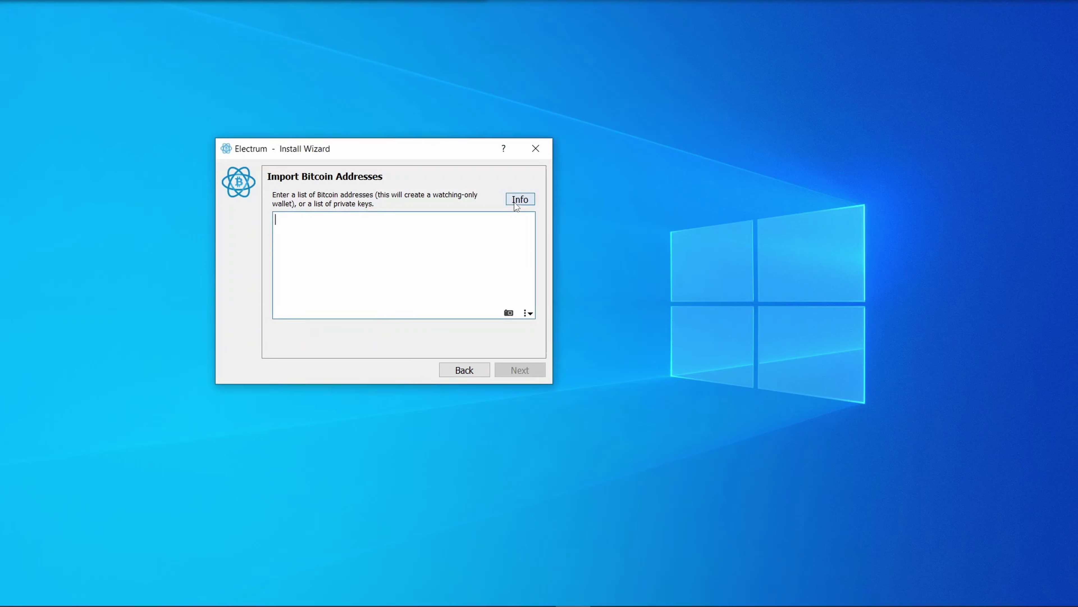
{"action": "left_click_drag", "start_coordinate": [417, 209], "coordinate": [715, 206]}
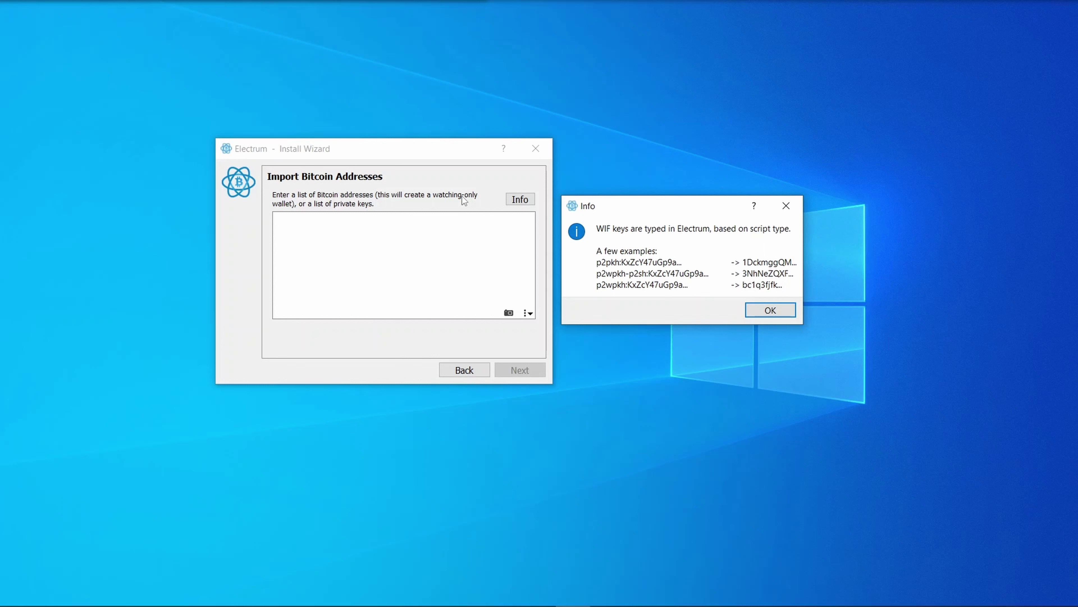
{"action": "left_click", "coordinate": [784, 313]}
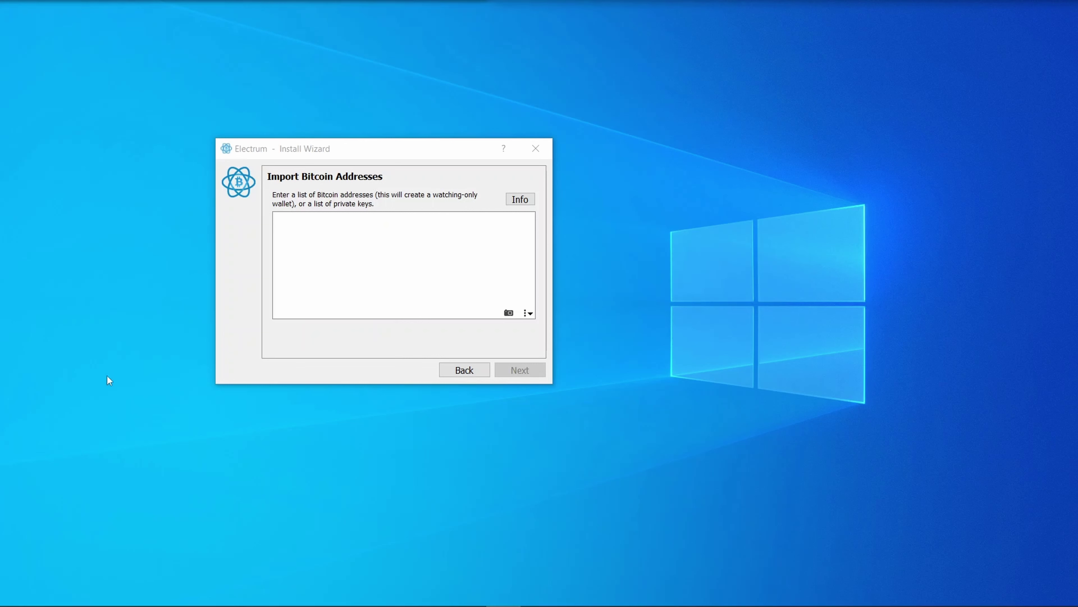
{"action": "left_click", "coordinate": [461, 373]}
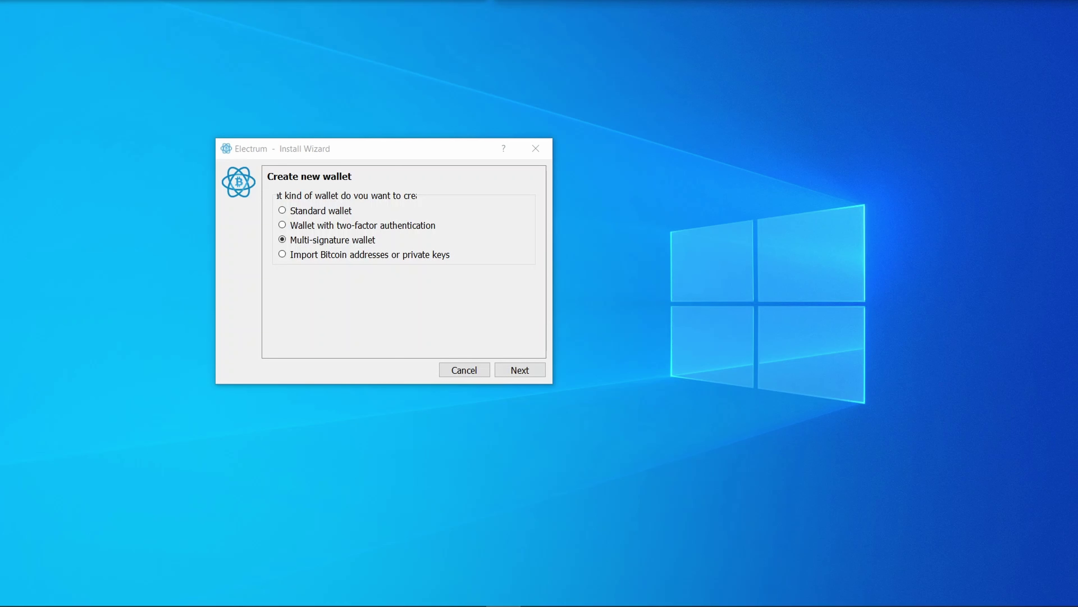
- Try the multi-signature sliders, ending at 10 cosigners requiring 3 signatures
{"action": "key", "text": "Return"}
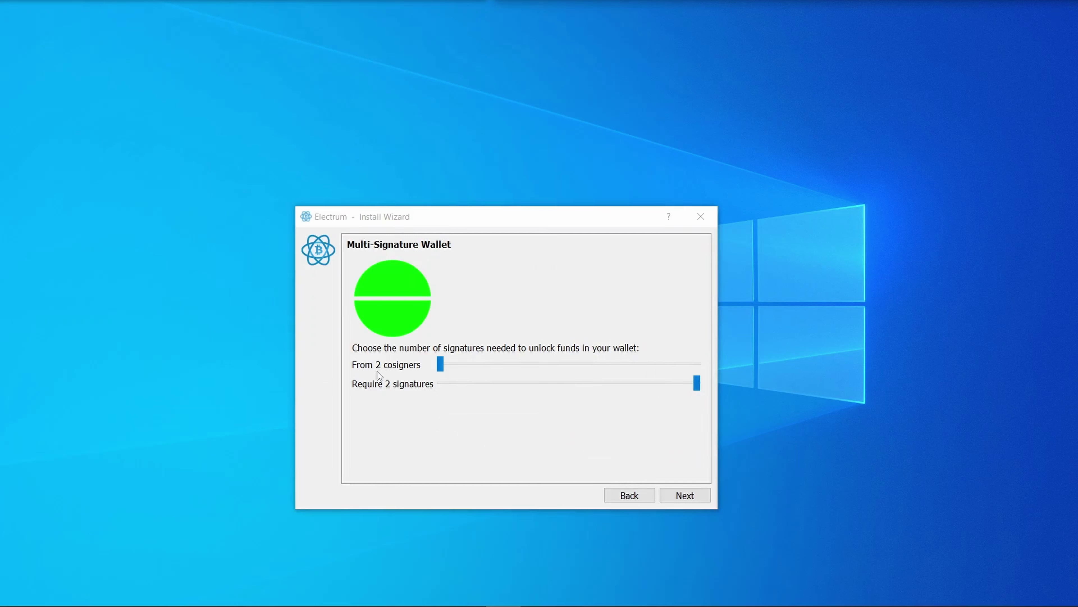
{"action": "left_click", "coordinate": [442, 364]}
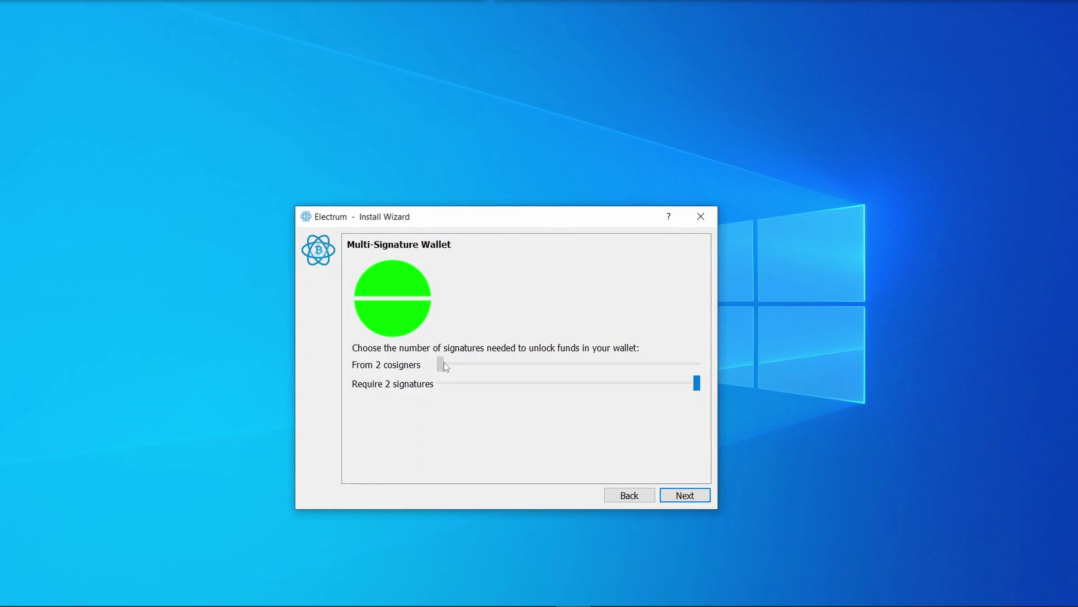
{"action": "left_click_drag", "start_coordinate": [451, 361], "coordinate": [460, 362]}
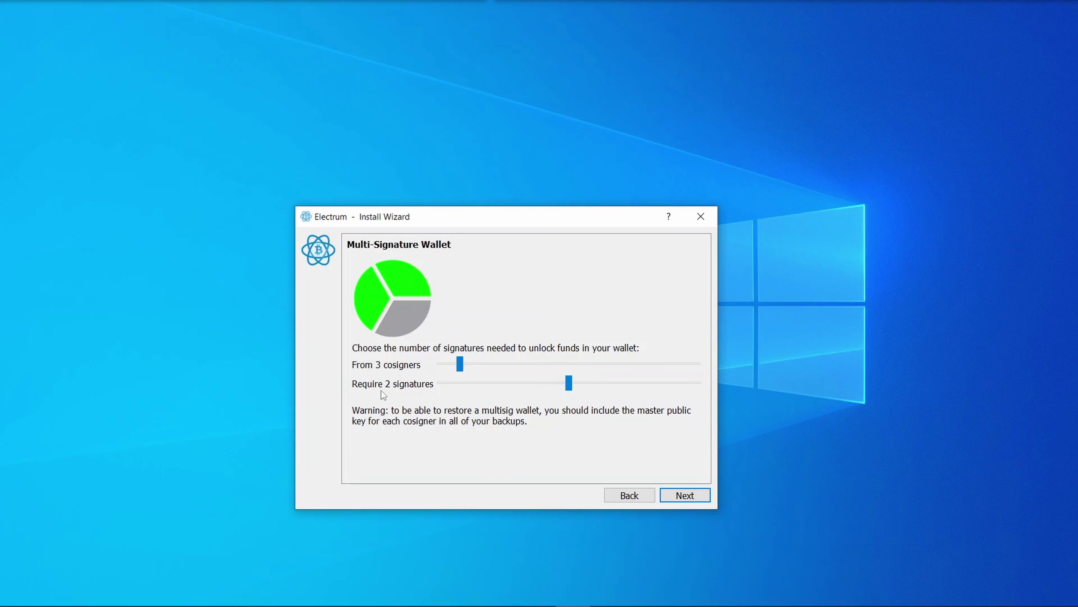
{"action": "left_click_drag", "start_coordinate": [567, 392], "coordinate": [410, 402]}
{"action": "left_click_drag", "start_coordinate": [485, 399], "coordinate": [599, 364]}
{"action": "left_click_drag", "start_coordinate": [438, 383], "coordinate": [494, 384]}
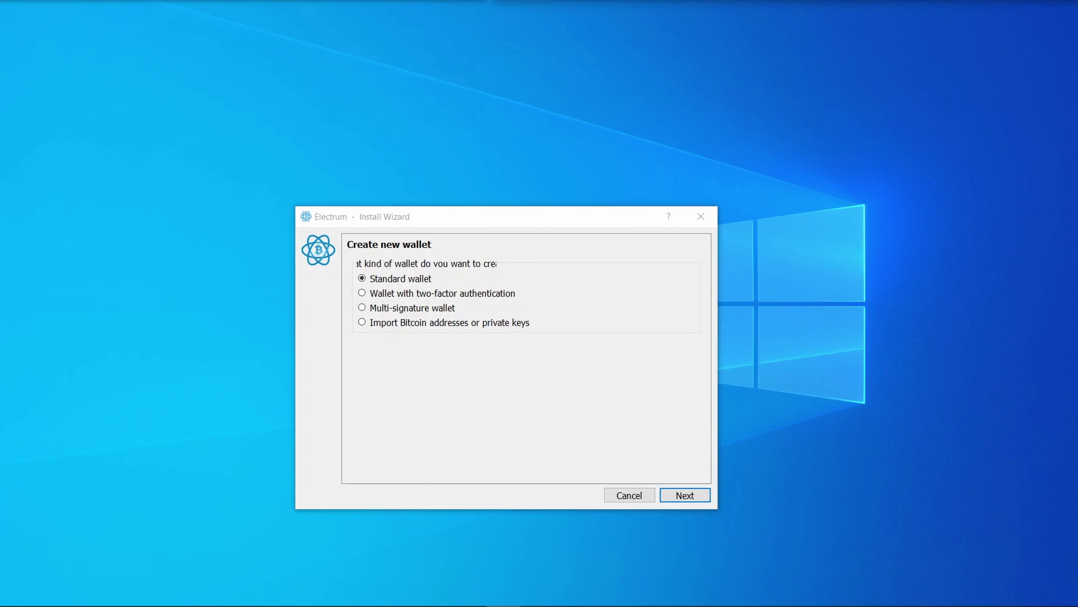
- Continue with a standard wallet and preview restoring from an existing seed and its seed options
{"action": "key", "text": "Return"}
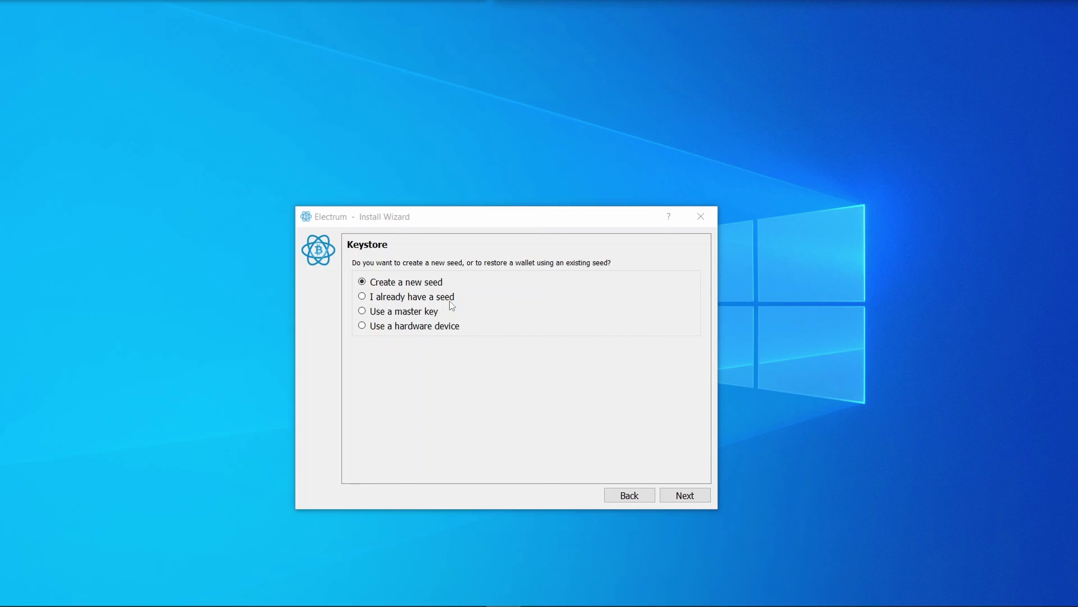
{"action": "left_click", "coordinate": [382, 298]}
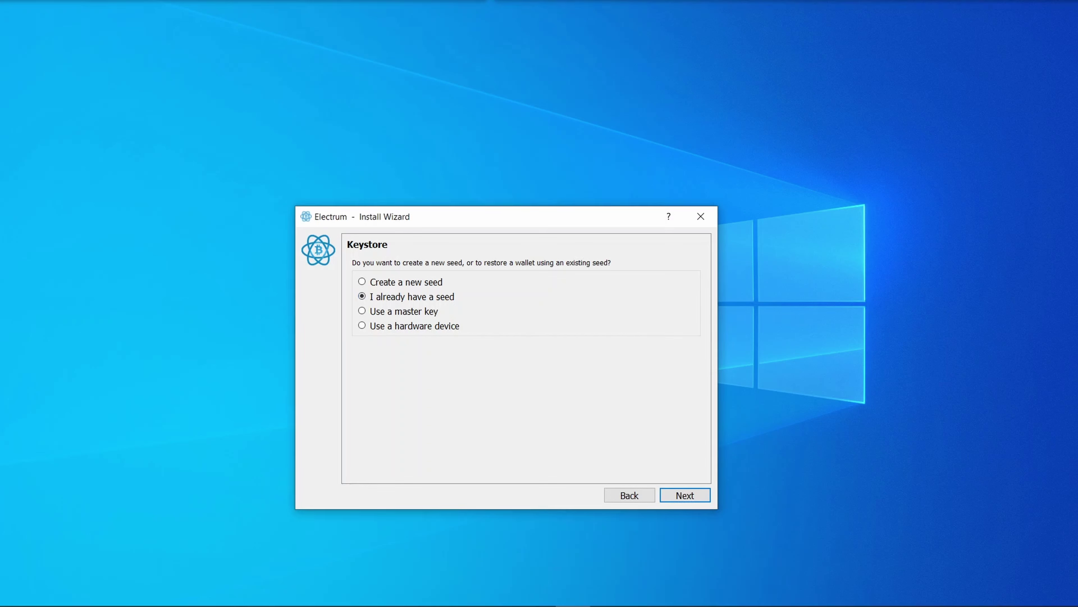
{"action": "left_click", "coordinate": [789, 161]}
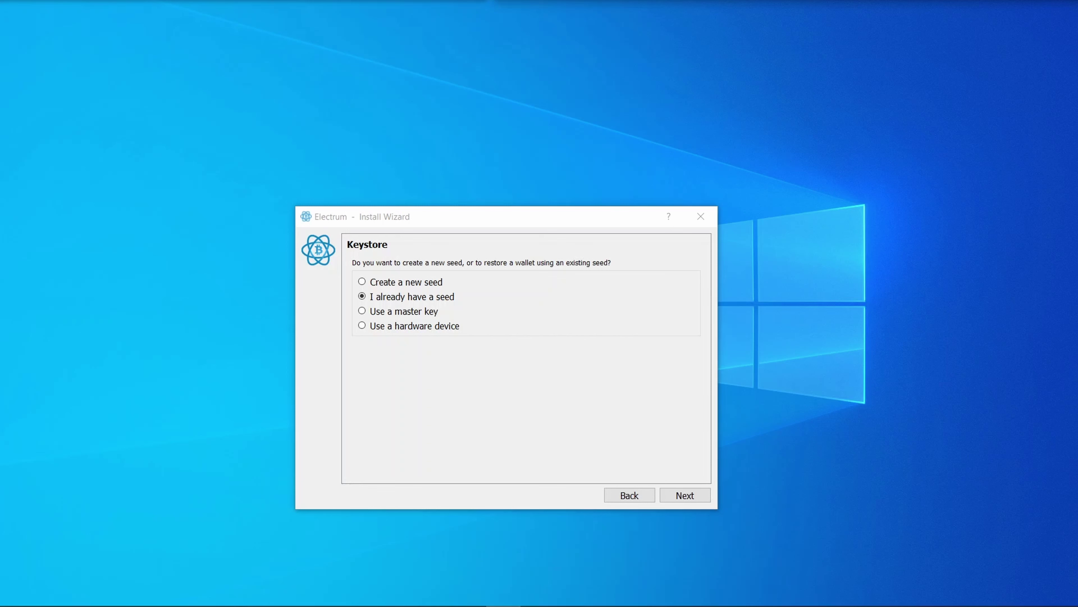
{"action": "key", "text": "Return"}
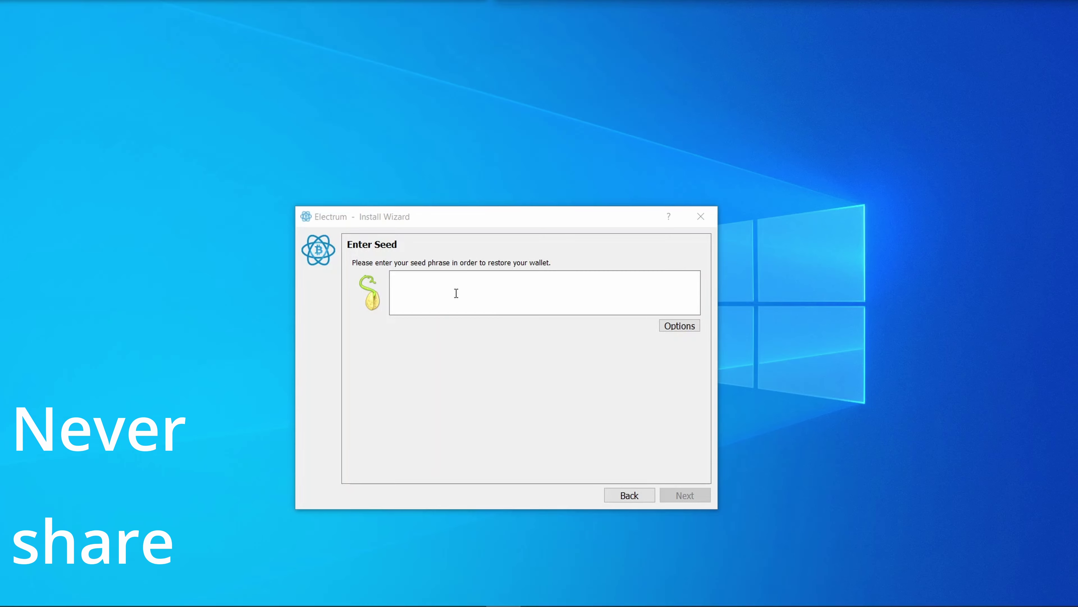
{"action": "left_click", "coordinate": [673, 326]}
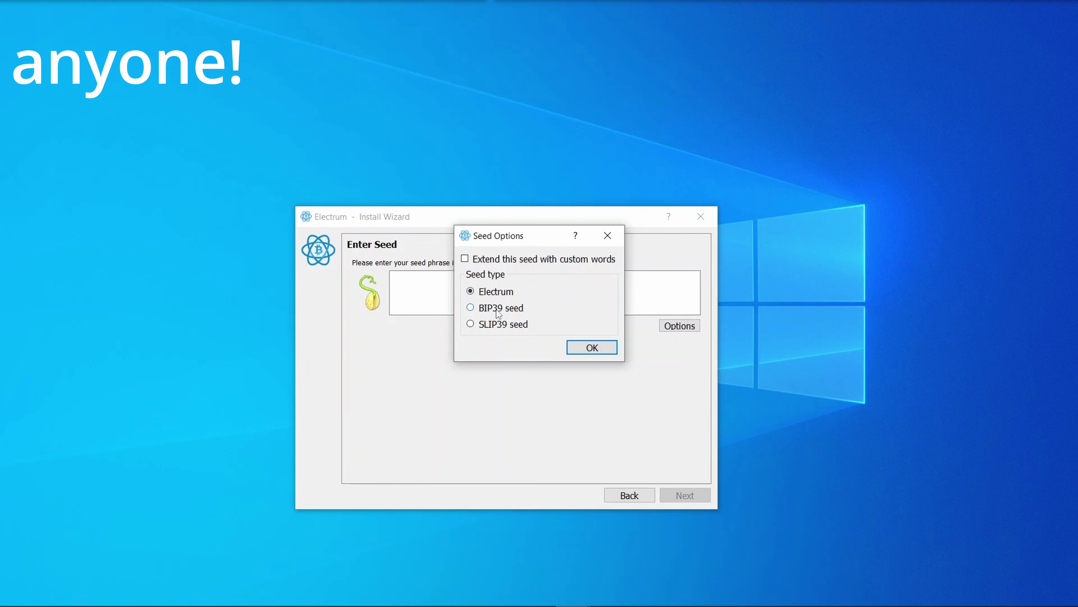
{"action": "left_click", "coordinate": [585, 345]}
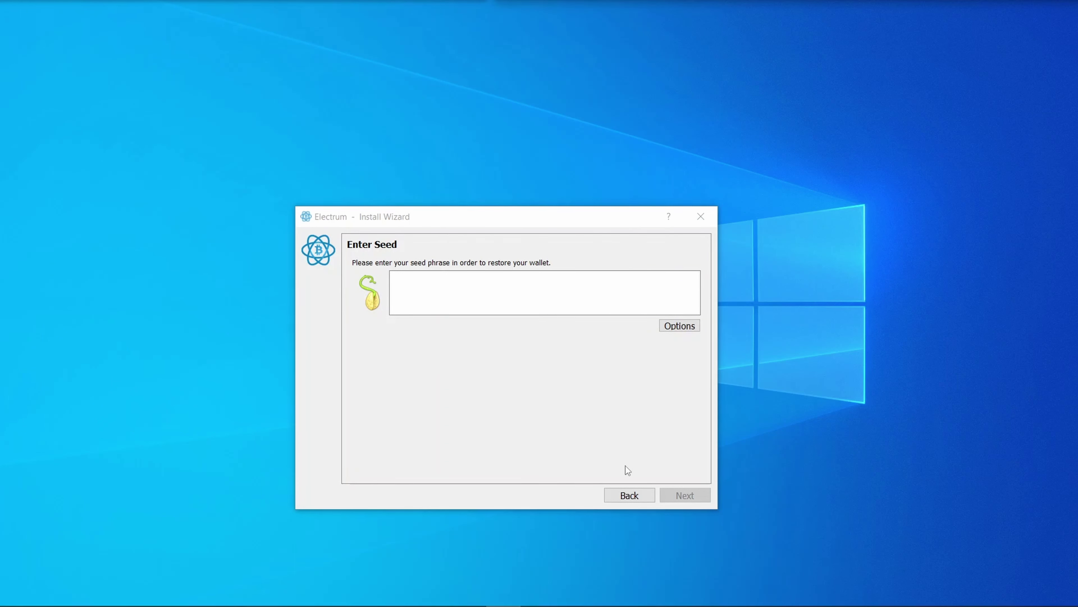
- Preview the master key and hardware device options, then return with Create a new seed chosen
{"action": "left_click", "coordinate": [634, 494]}
{"action": "left_click", "coordinate": [541, 316]}
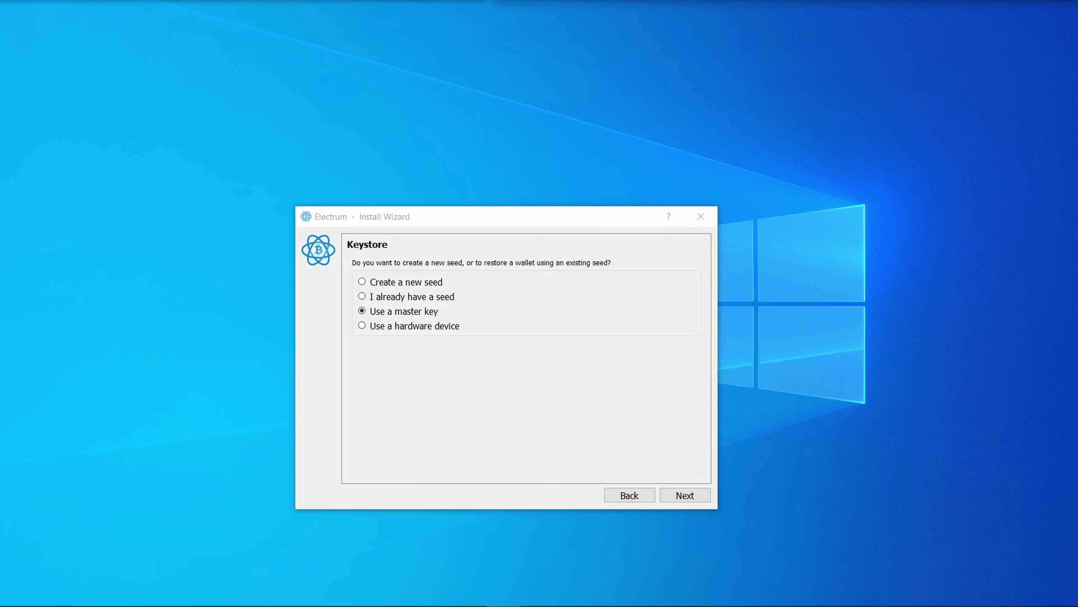
{"action": "left_click", "coordinate": [382, 325]}
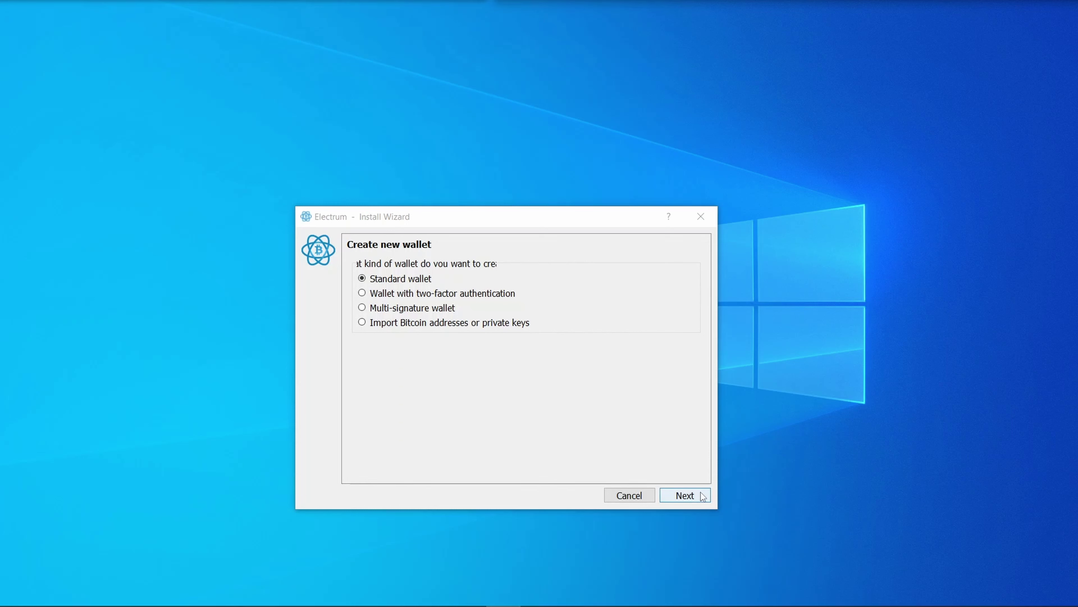
{"action": "left_click", "coordinate": [685, 495]}
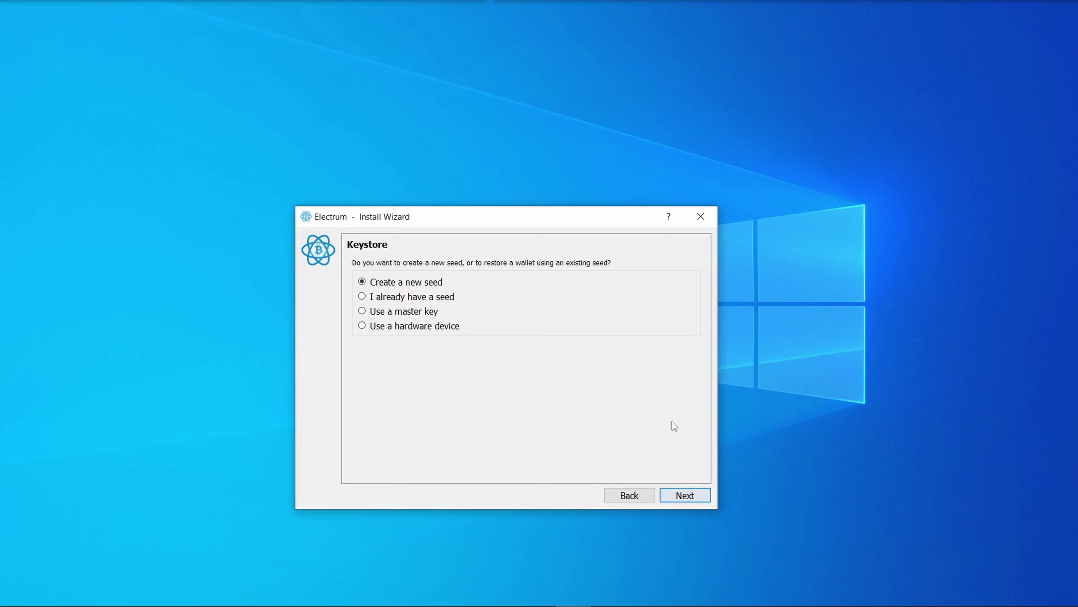
- Generate a new 12-word seed, note it down, and move on to confirming it
{"action": "left_click", "coordinate": [696, 497]}
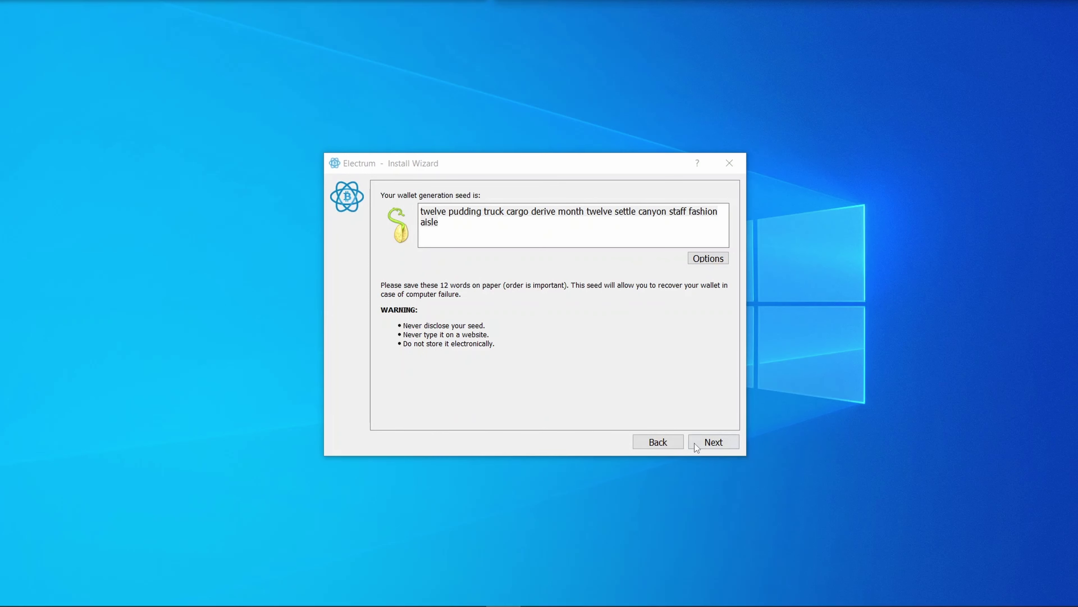
{"action": "left_click", "coordinate": [703, 443]}
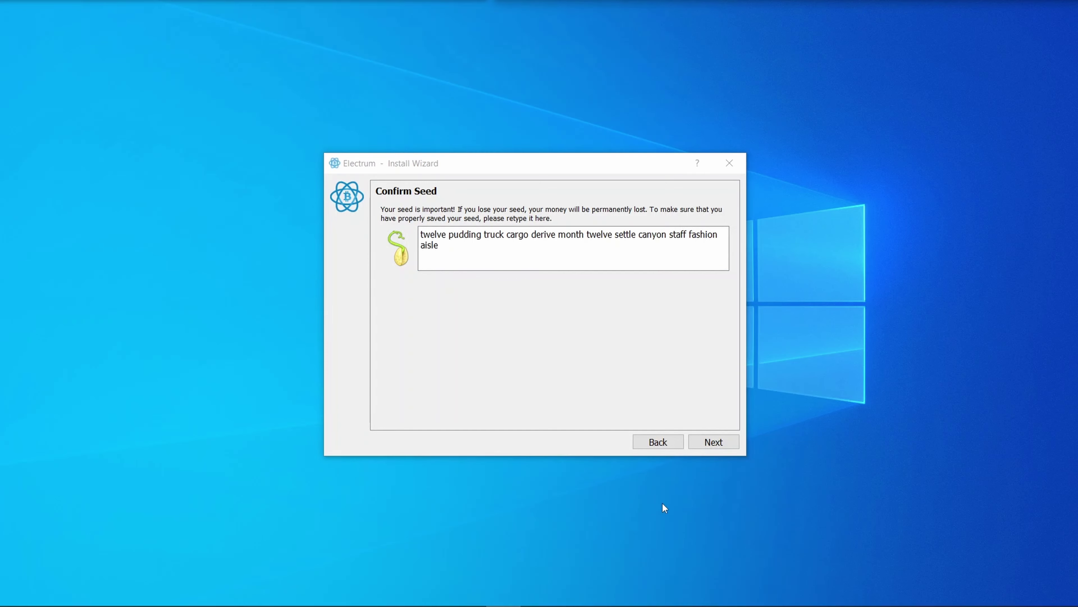
- Finish the seed check, set the wallet password, and dismiss the update-check and testnet prompts
{"action": "left_click", "coordinate": [714, 444]}
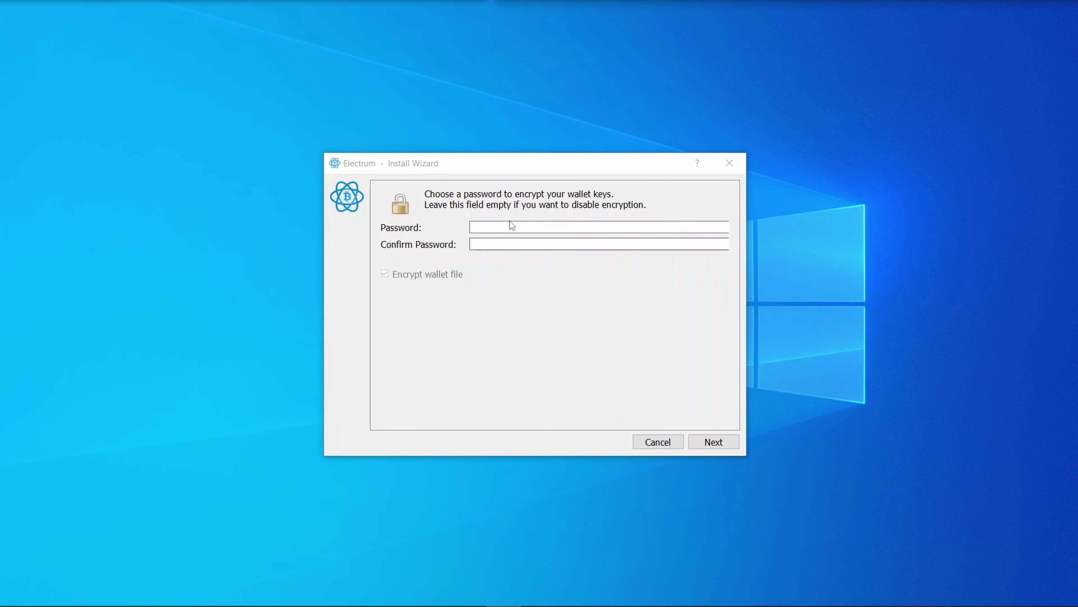
{"action": "left_click", "coordinate": [513, 229]}
{"action": "type", "text": "********"}
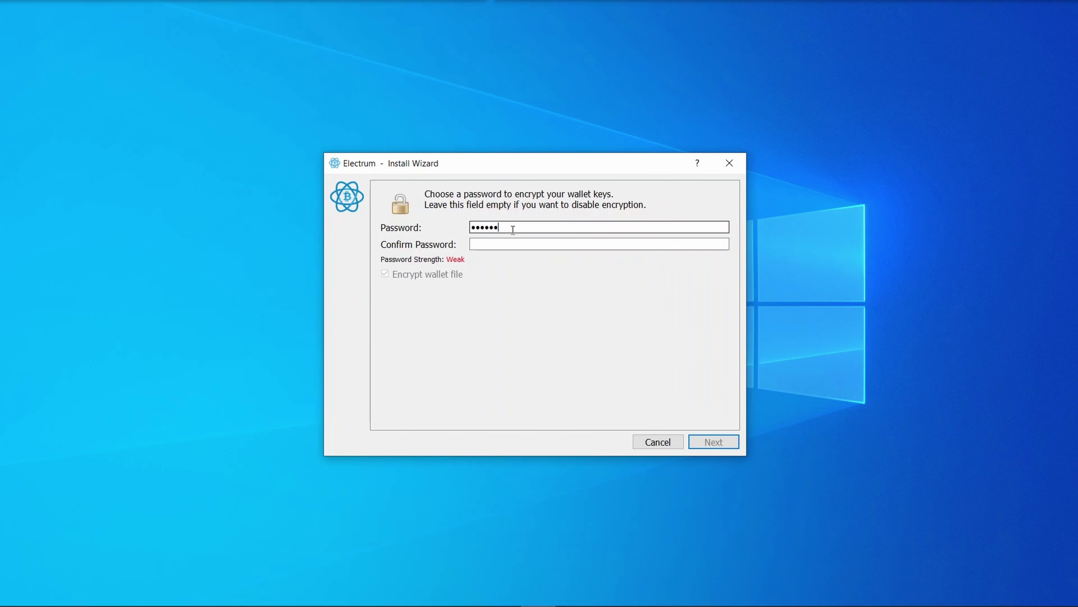
{"action": "key", "text": "Tab"}
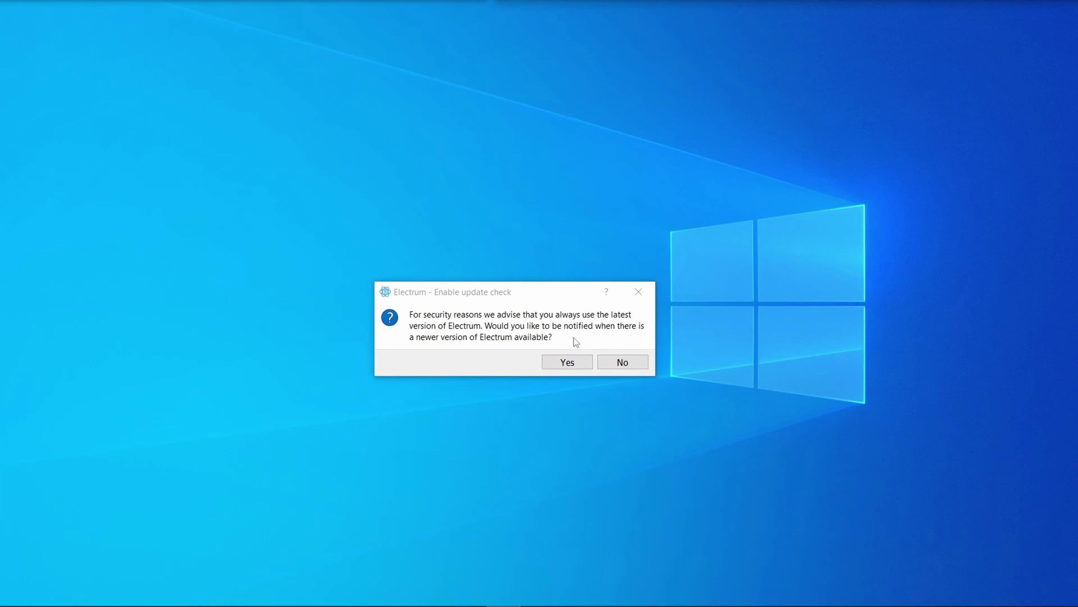
{"action": "left_click", "coordinate": [568, 362]}
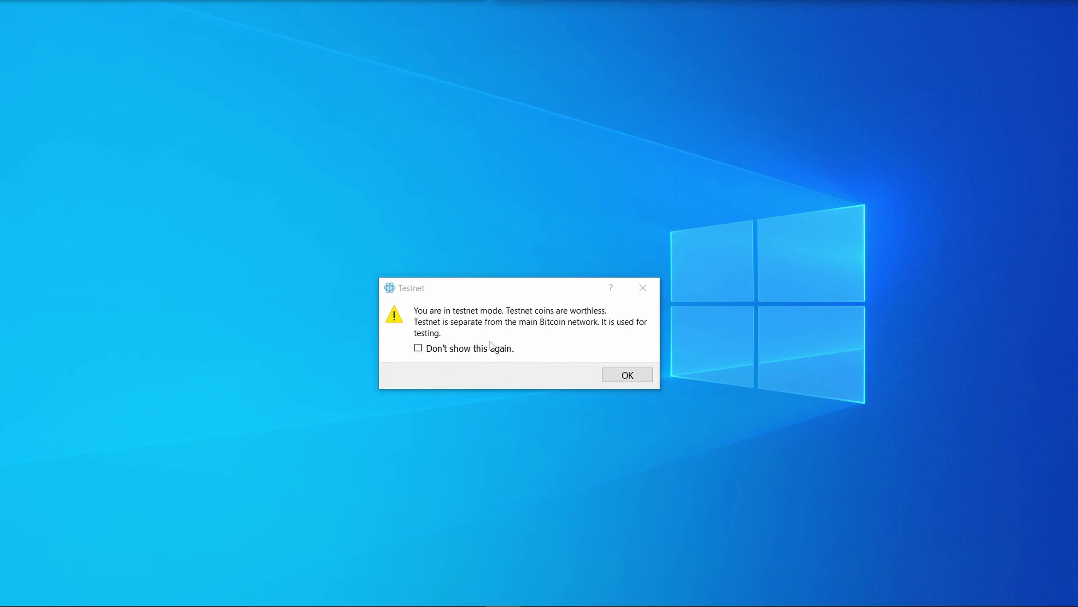
{"action": "key", "text": "Return"}
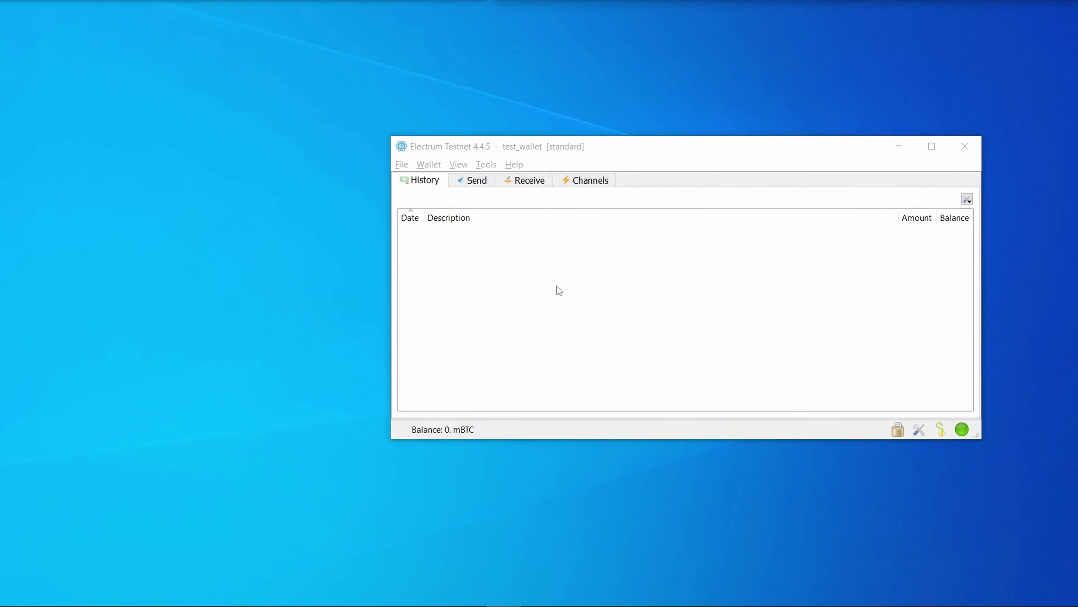
- Create a receive request with the description coinfaucet.eu
{"action": "left_click", "coordinate": [530, 180]}
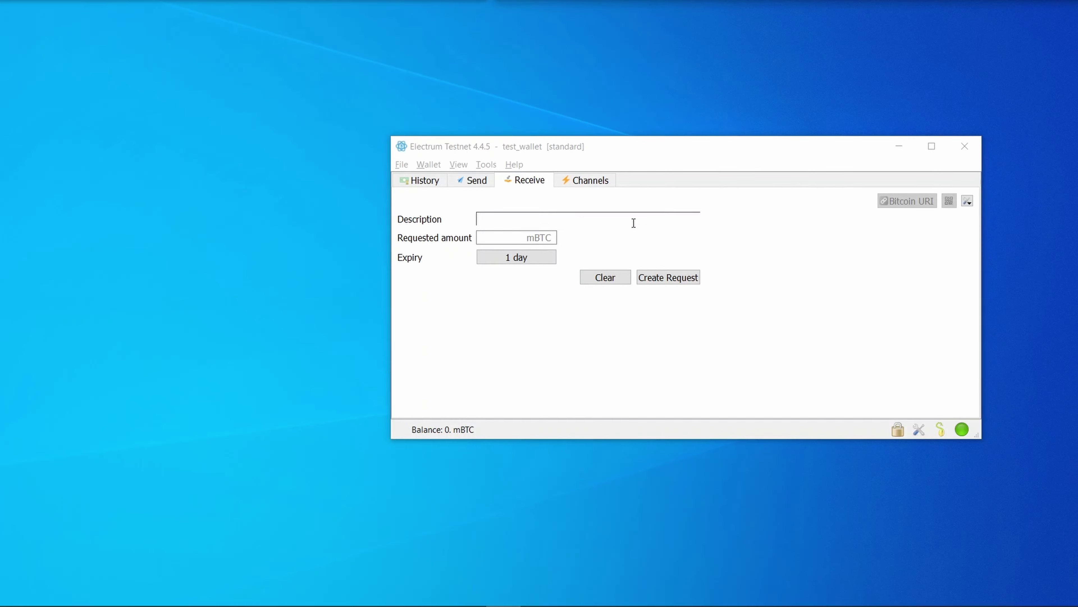
{"action": "left_click", "coordinate": [591, 220]}
{"action": "type", "text": "coinfaucet.eu"}
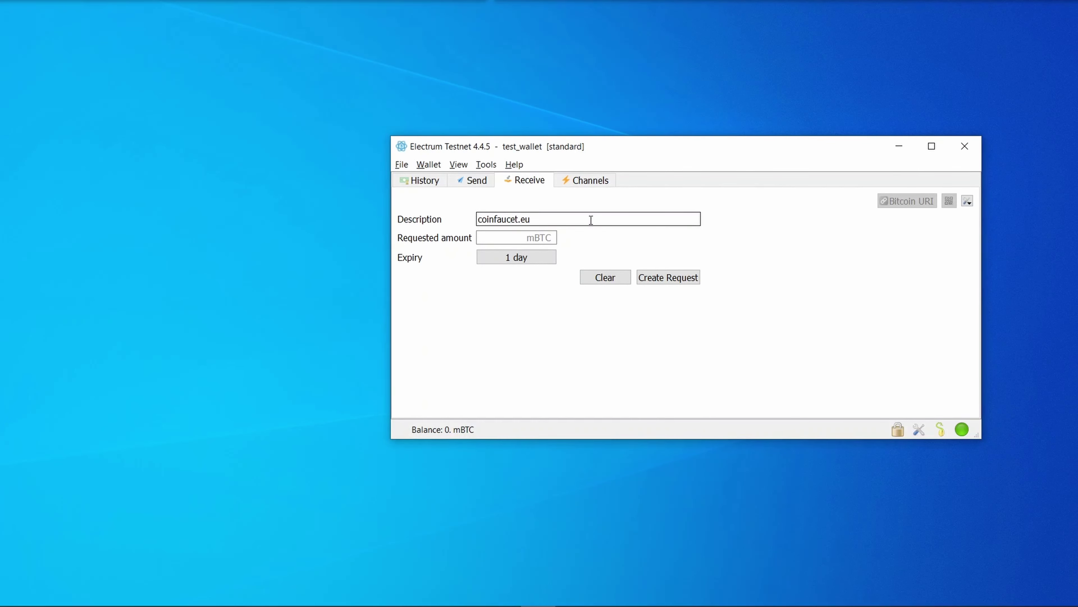
{"action": "left_click", "coordinate": [532, 237]}
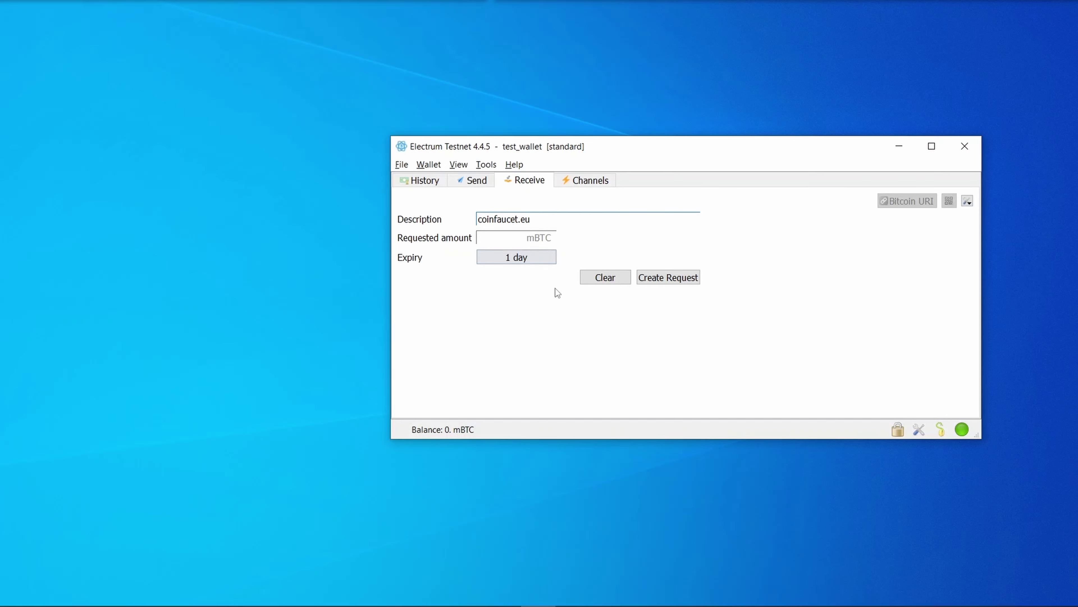
{"action": "left_click", "coordinate": [668, 282]}
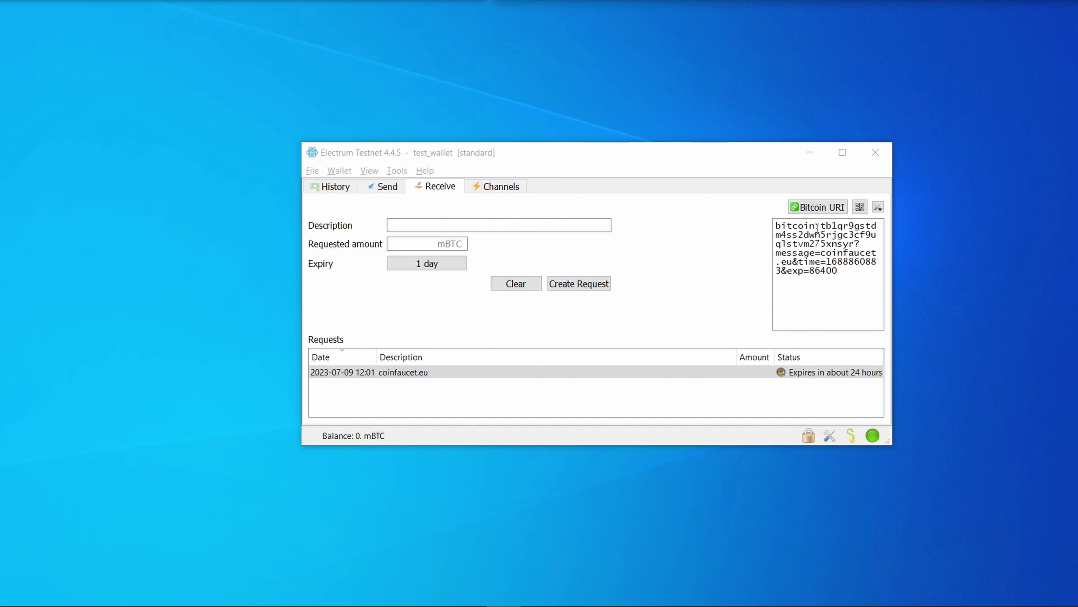
- Cycle the request's address, Lightning and QR views, copy the receiving address, and return to the faucet page
{"action": "left_click", "coordinate": [825, 209]}
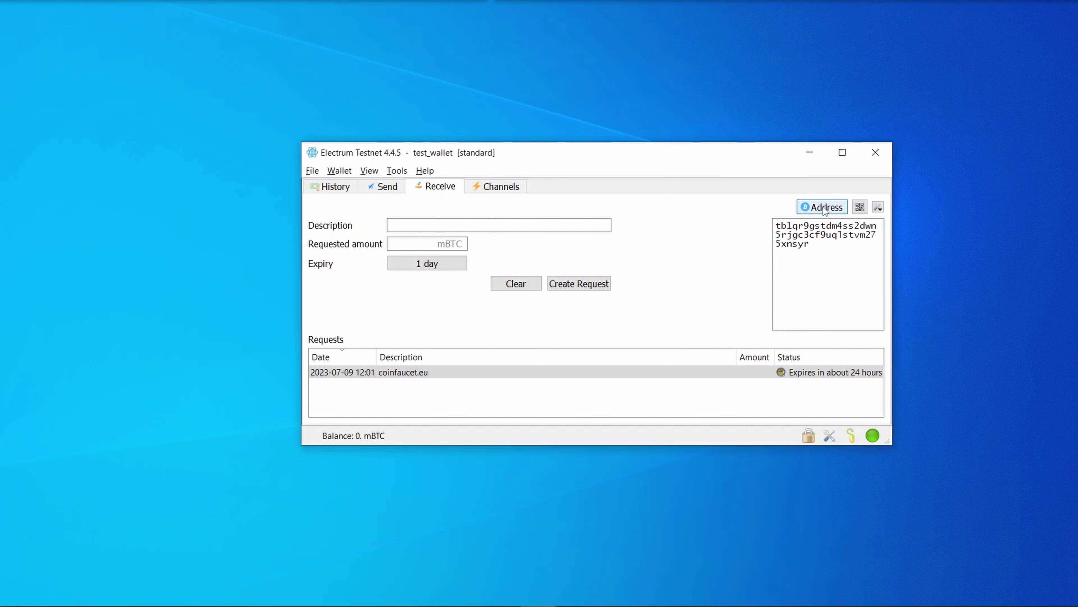
{"action": "left_click", "coordinate": [821, 247]}
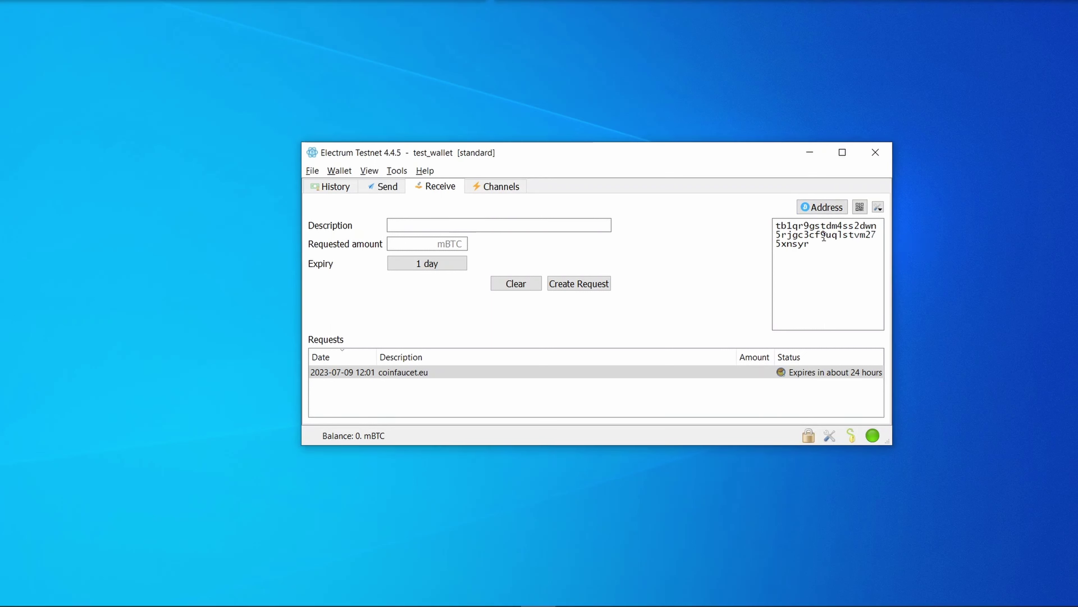
{"action": "left_click", "coordinate": [831, 211]}
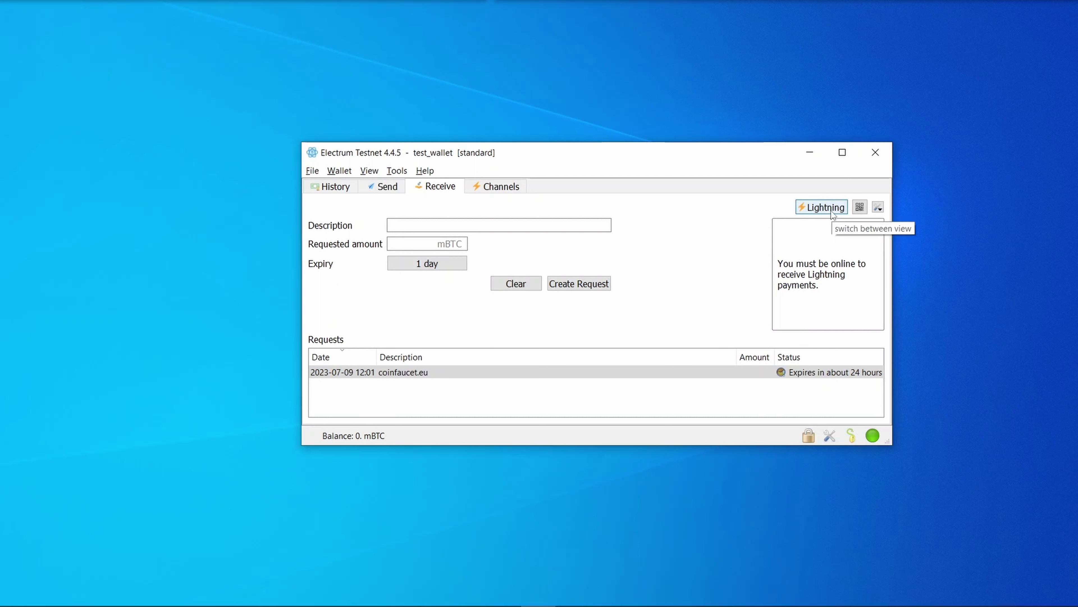
{"action": "left_click", "coordinate": [831, 211]}
{"action": "left_click", "coordinate": [860, 208]}
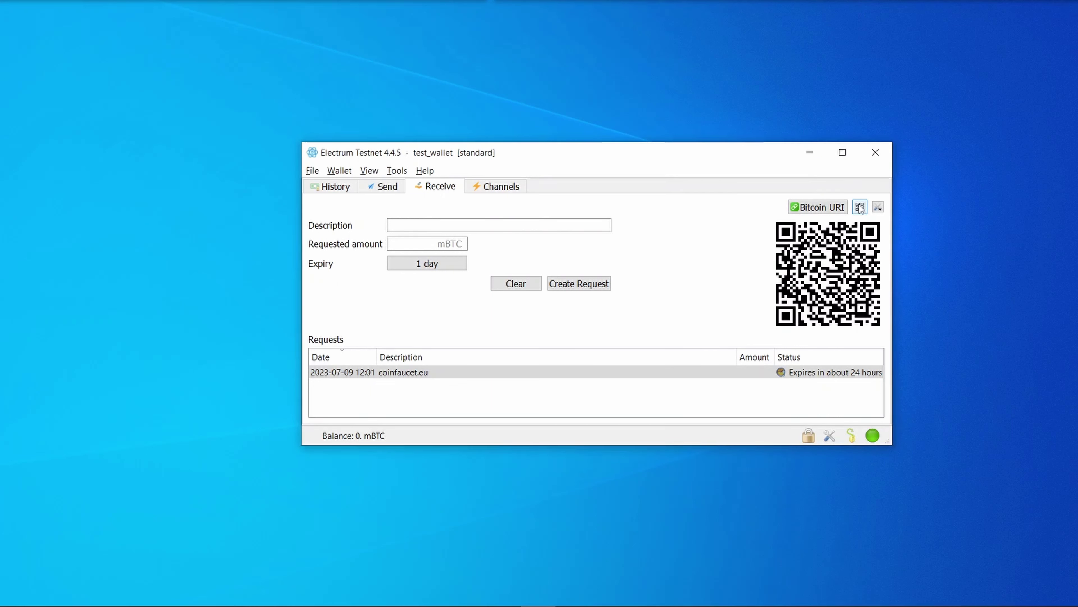
{"action": "left_click", "coordinate": [913, 237]}
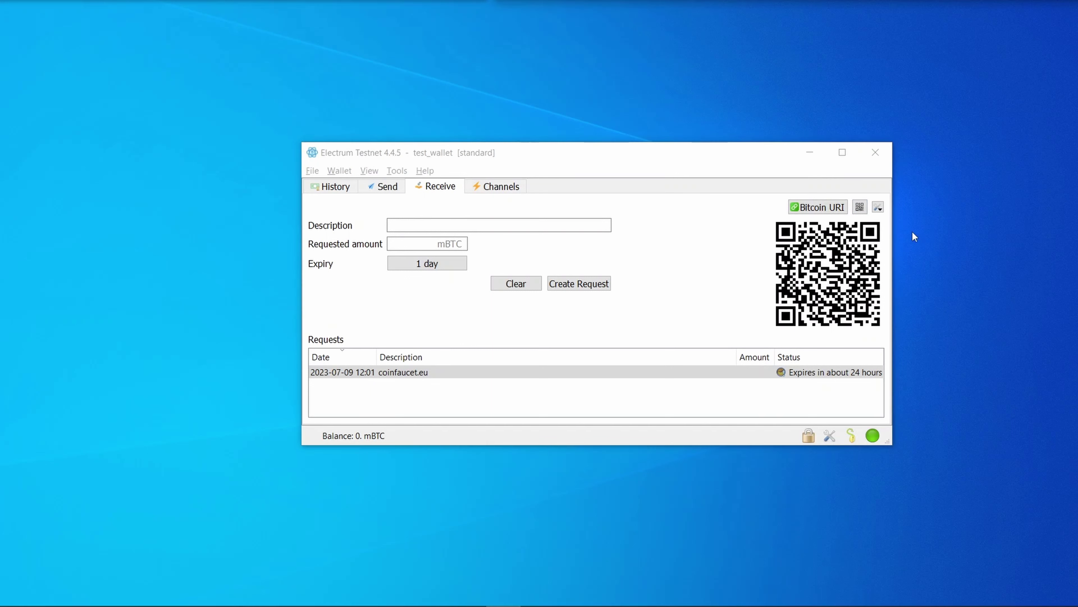
{"action": "left_click", "coordinate": [878, 207]}
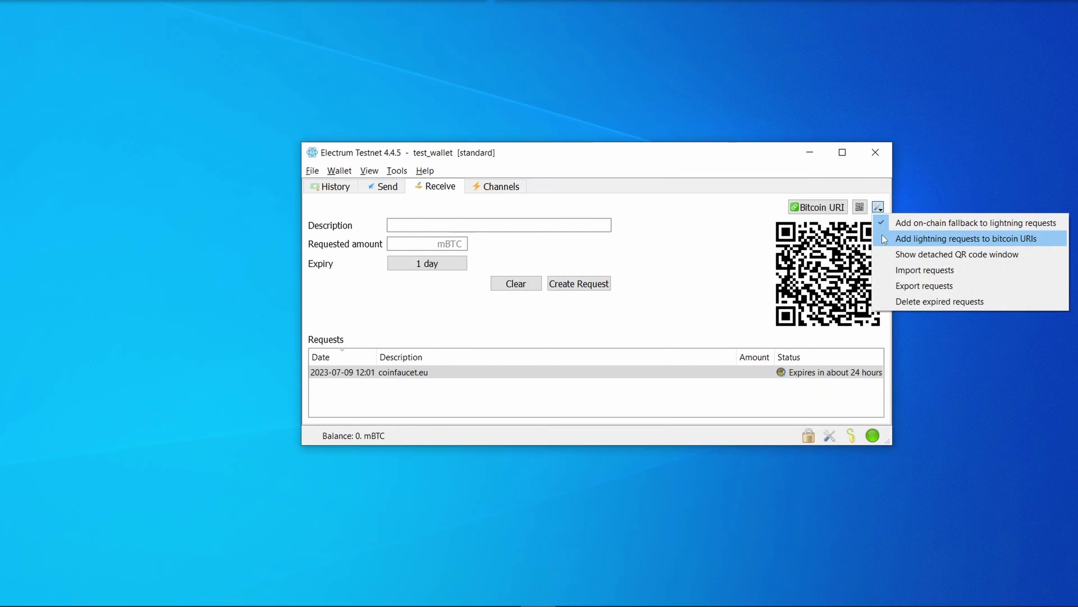
{"action": "left_click", "coordinate": [881, 257]}
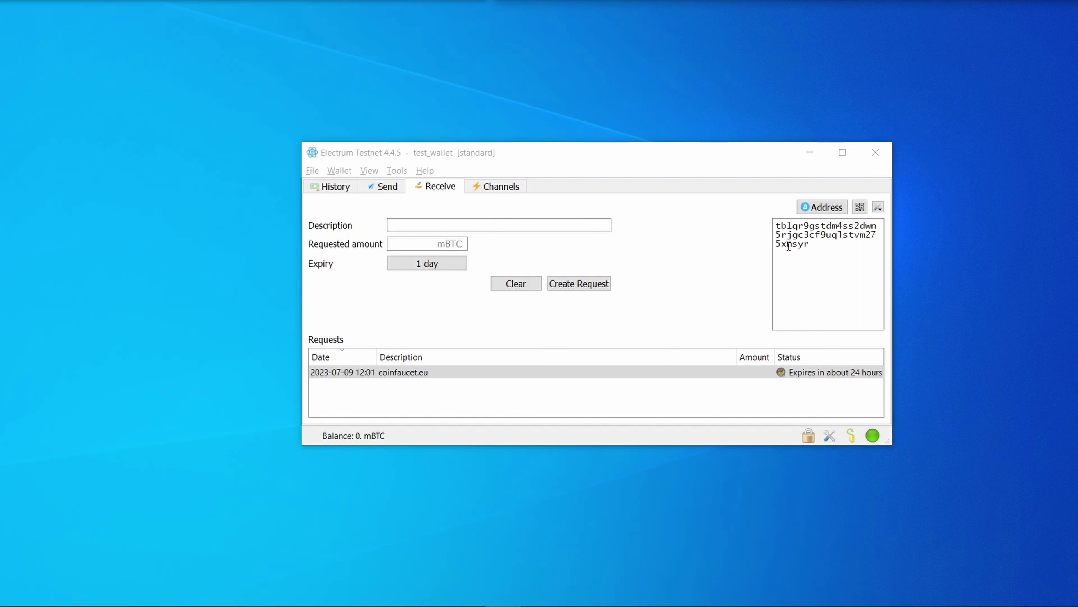
{"action": "left_click", "coordinate": [786, 232]}
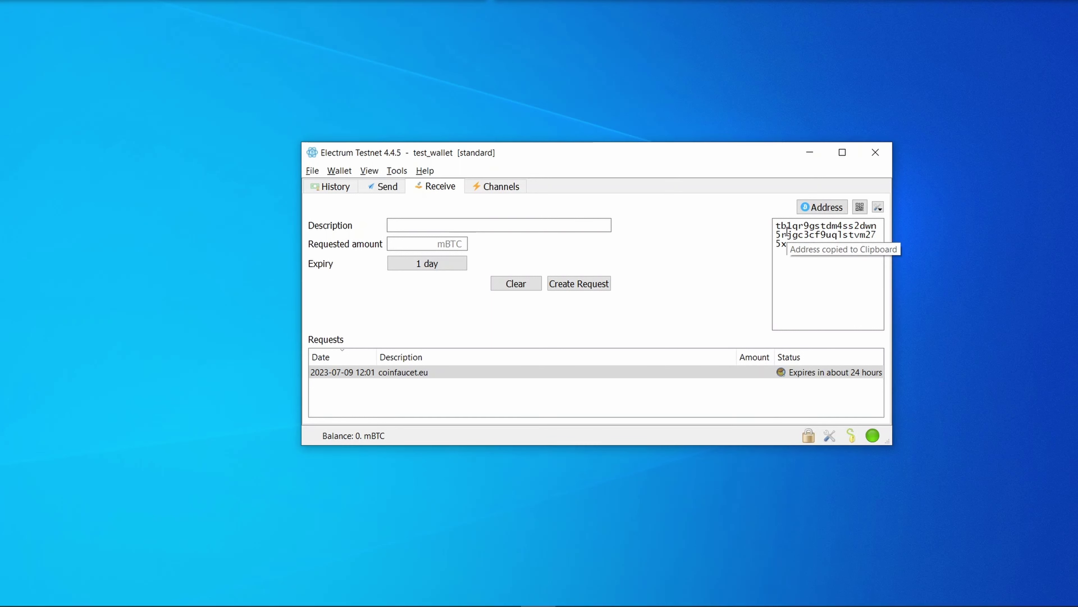
{"action": "key", "text": "alt+Tab"}
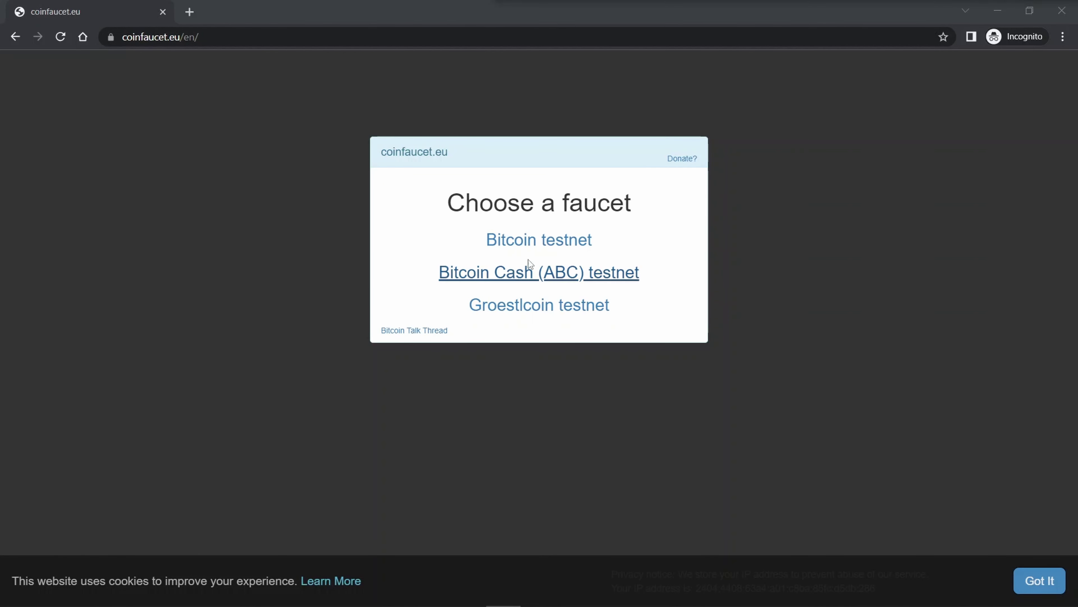
- Request Bitcoin testnet coins from coinfaucet.eu to the wallet address and copy the faucet's return address
{"action": "left_click", "coordinate": [544, 245]}
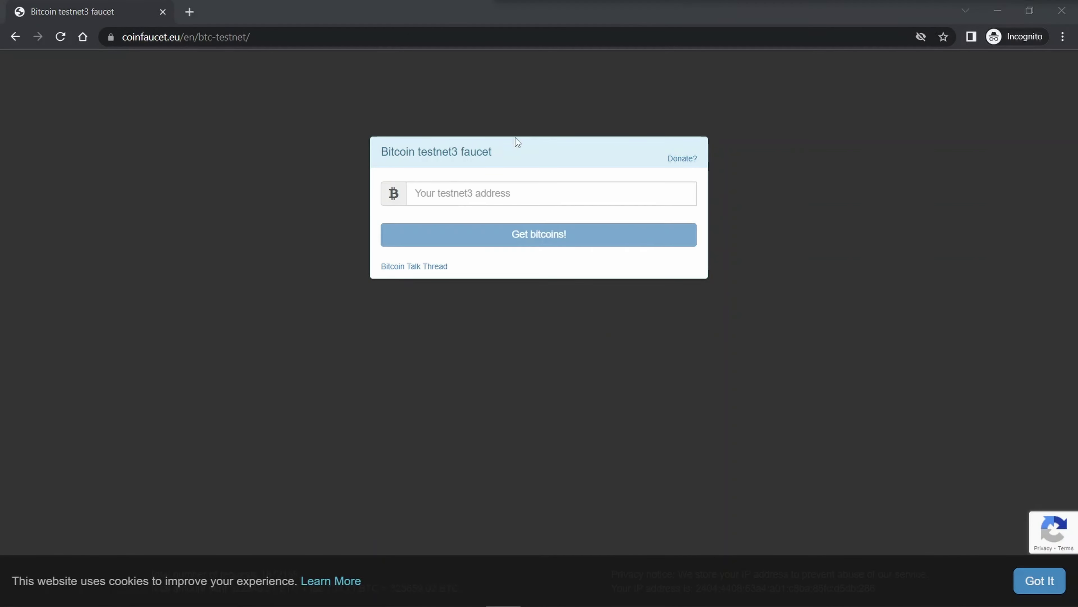
{"action": "left_click", "coordinate": [461, 198]}
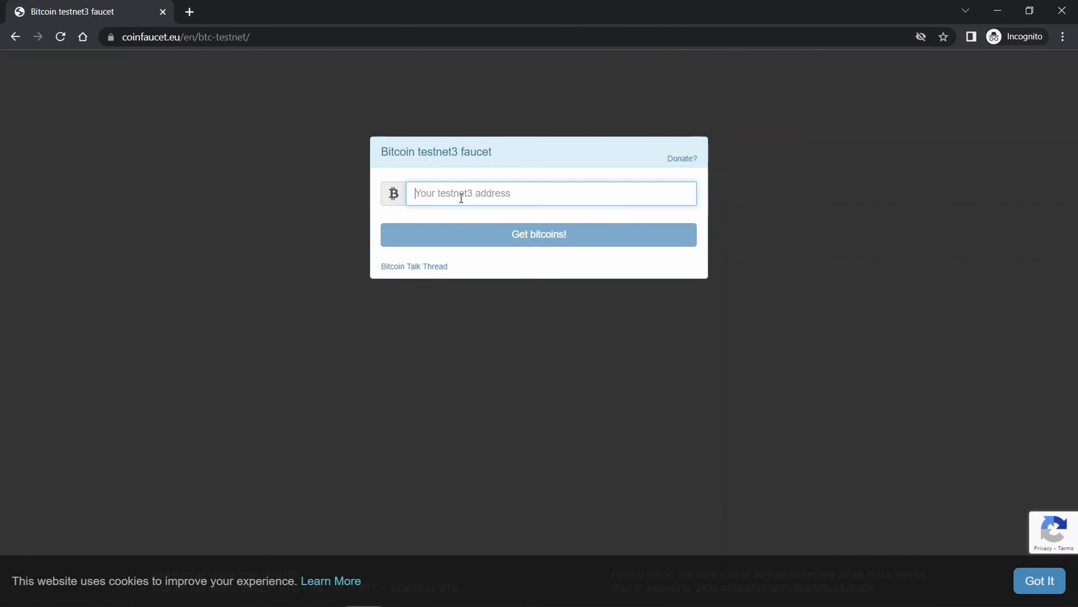
{"action": "key", "text": "ctrl+v"}
{"action": "left_click", "coordinate": [505, 239]}
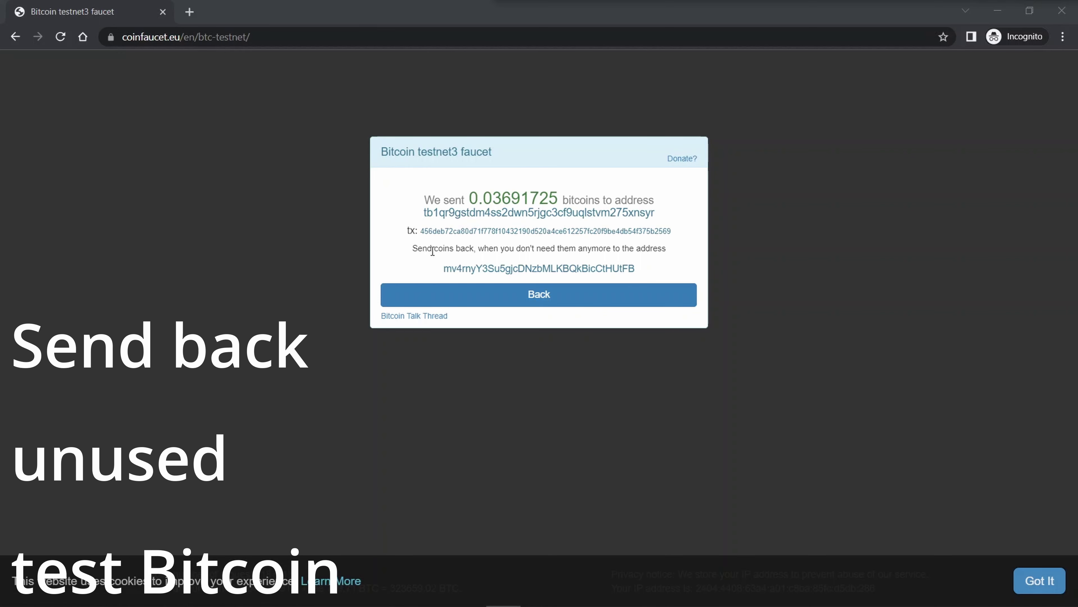
{"action": "double_click", "coordinate": [522, 266]}
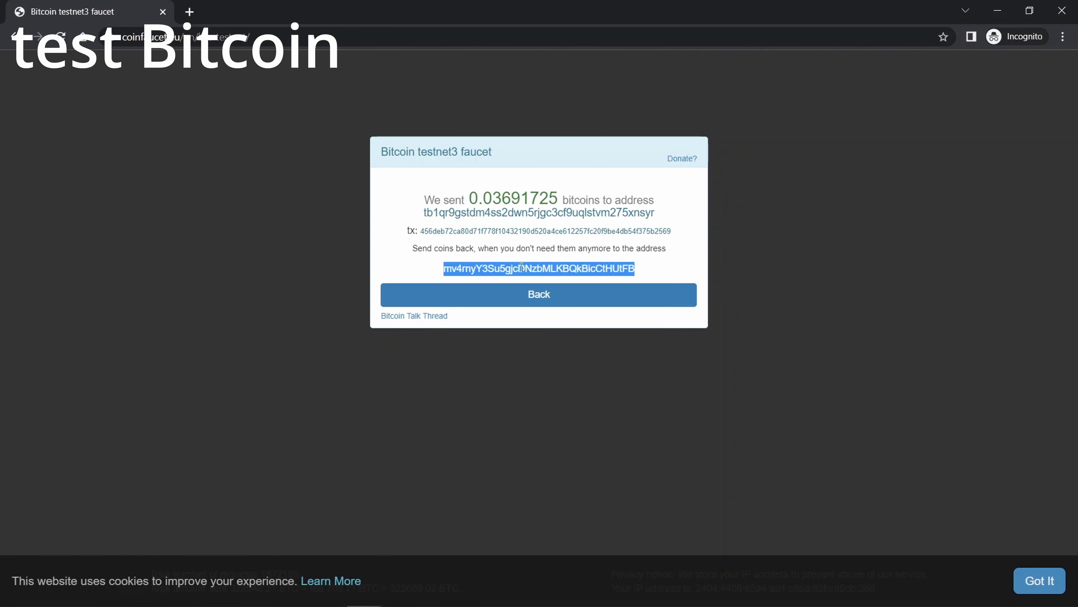
{"action": "key", "text": "alt+Tab"}
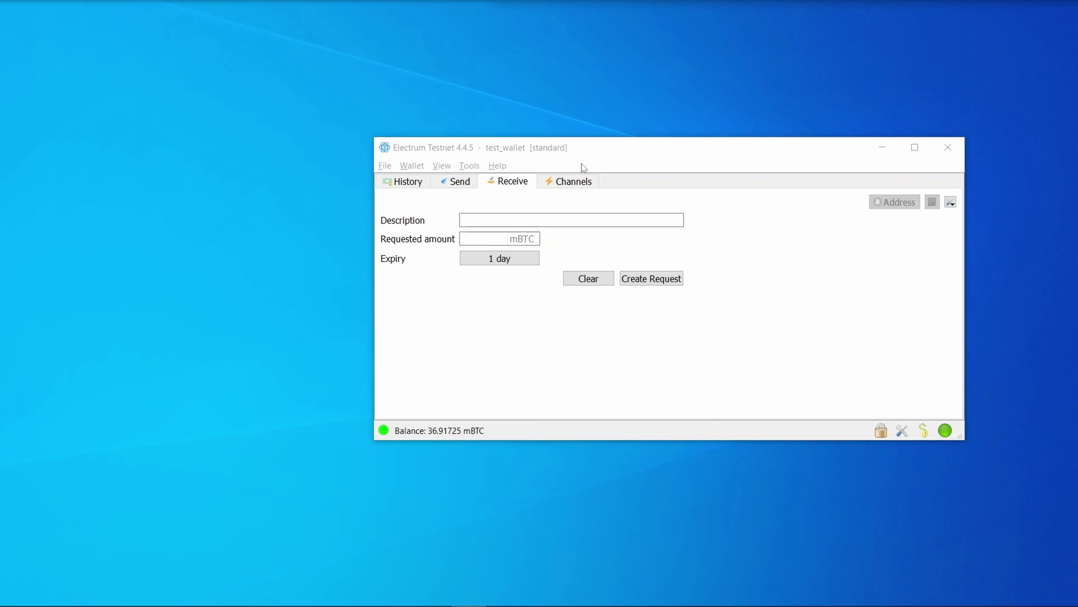
- Show the Addresses and Contacts tabs and browse the addresses, channels and contacts lists
{"action": "left_click", "coordinate": [441, 165]}
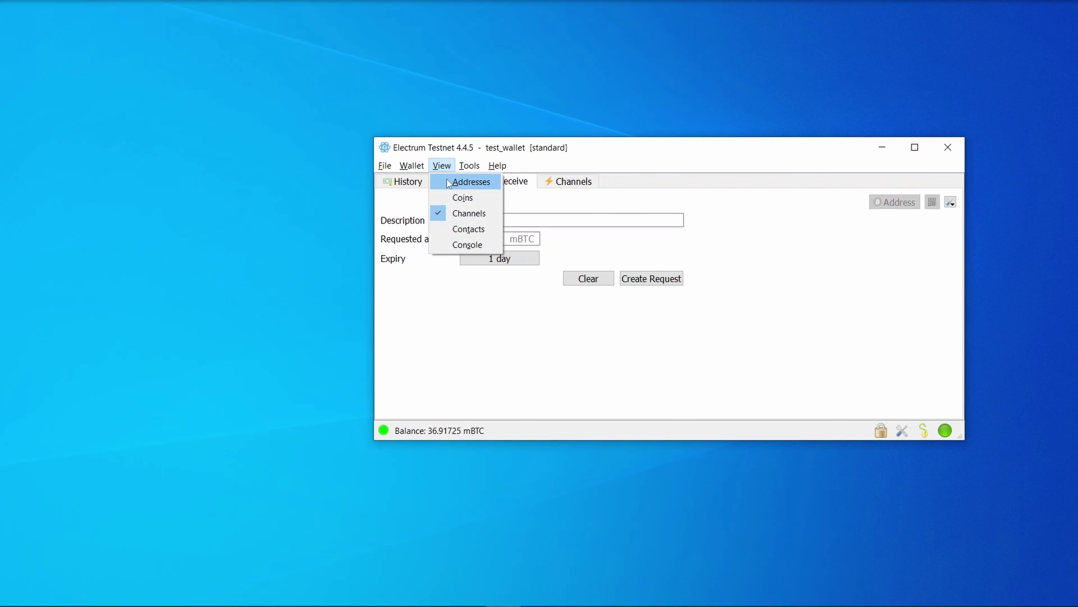
{"action": "left_click", "coordinate": [447, 179]}
{"action": "left_click", "coordinate": [635, 181]}
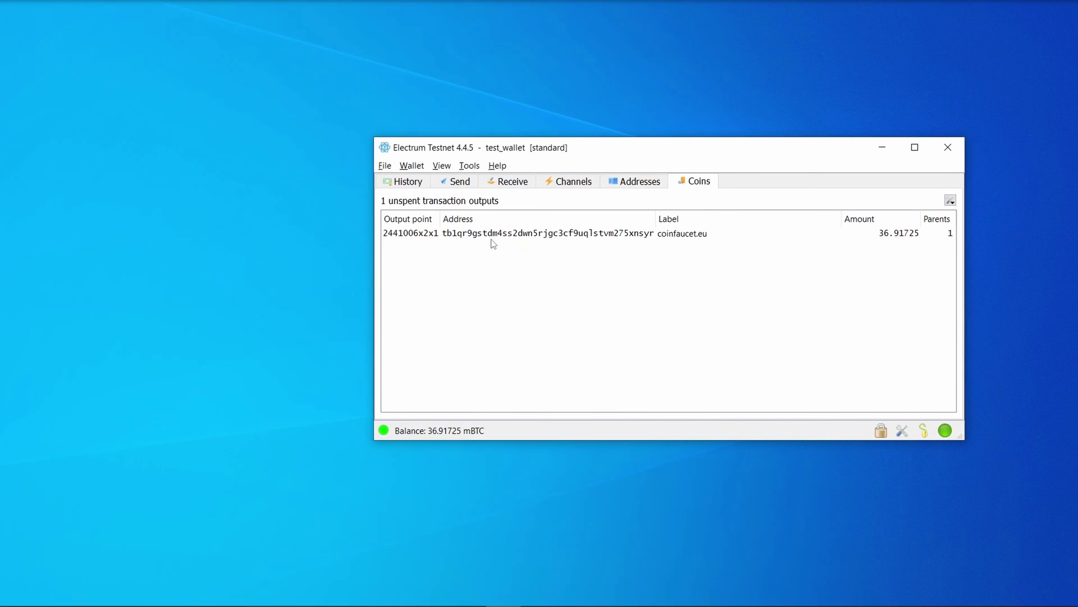
{"action": "left_click", "coordinate": [440, 166]}
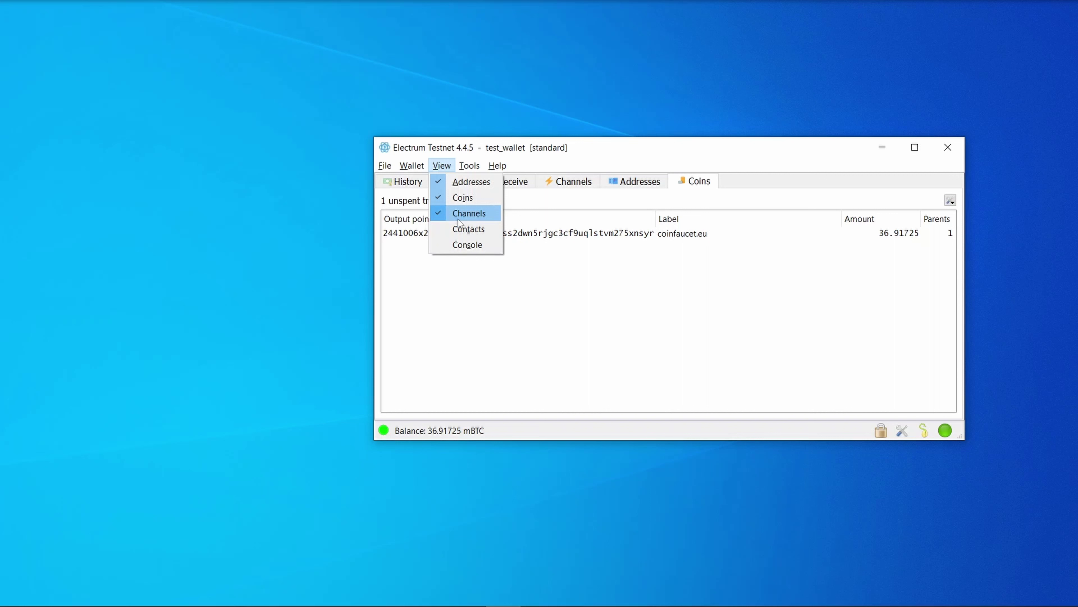
{"action": "left_click", "coordinate": [569, 182]}
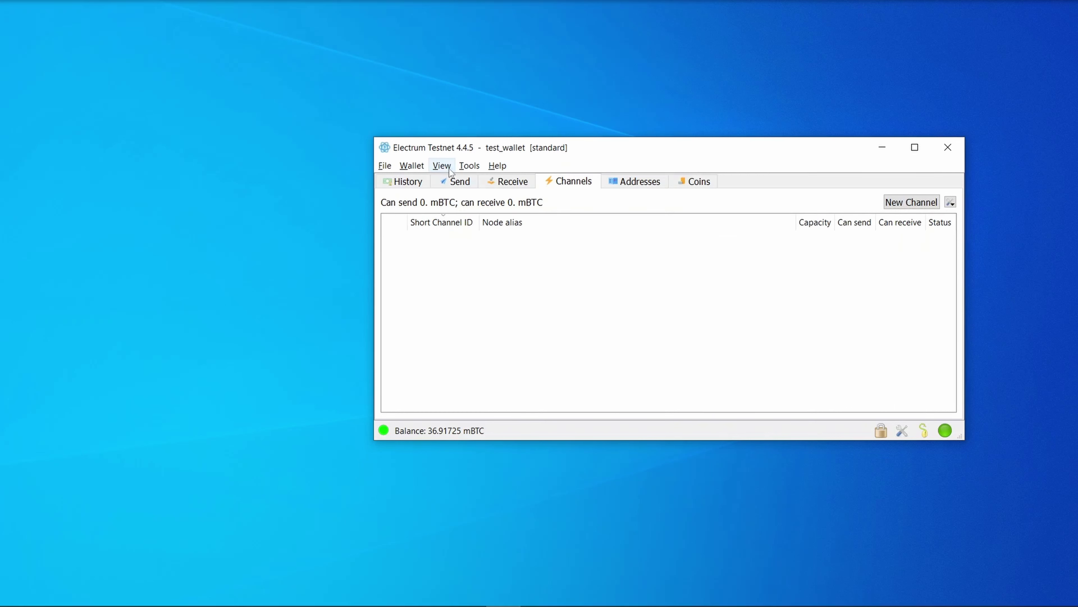
{"action": "left_click", "coordinate": [441, 165]}
{"action": "left_click", "coordinate": [461, 234]}
{"action": "left_click", "coordinate": [747, 182]}
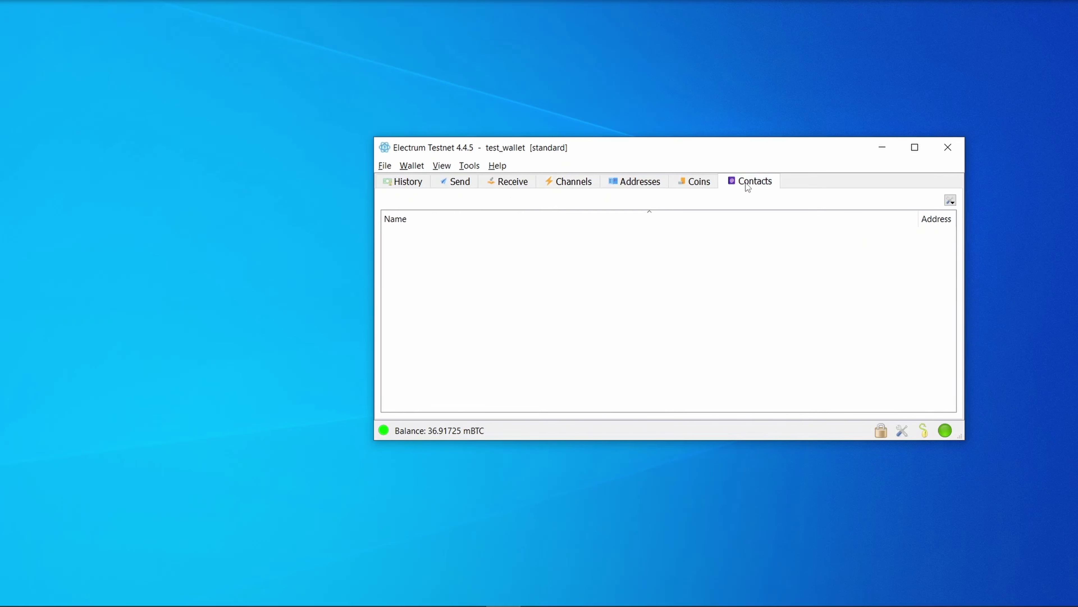
- Add a contact named Coin Facucet with the faucet's pasted return address
{"action": "left_click", "coordinate": [950, 199]}
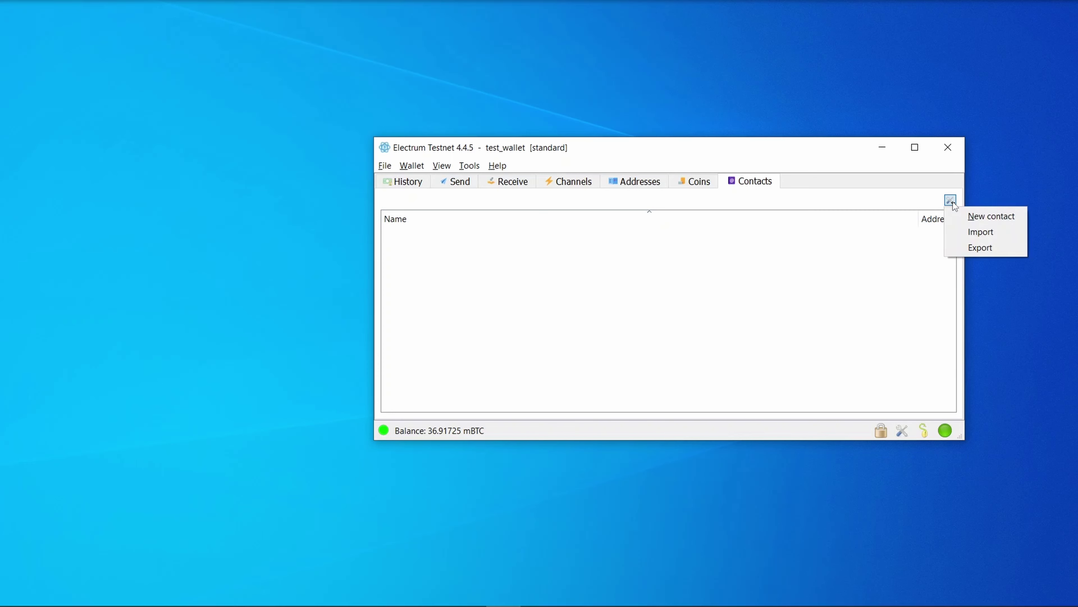
{"action": "left_click", "coordinate": [968, 217]}
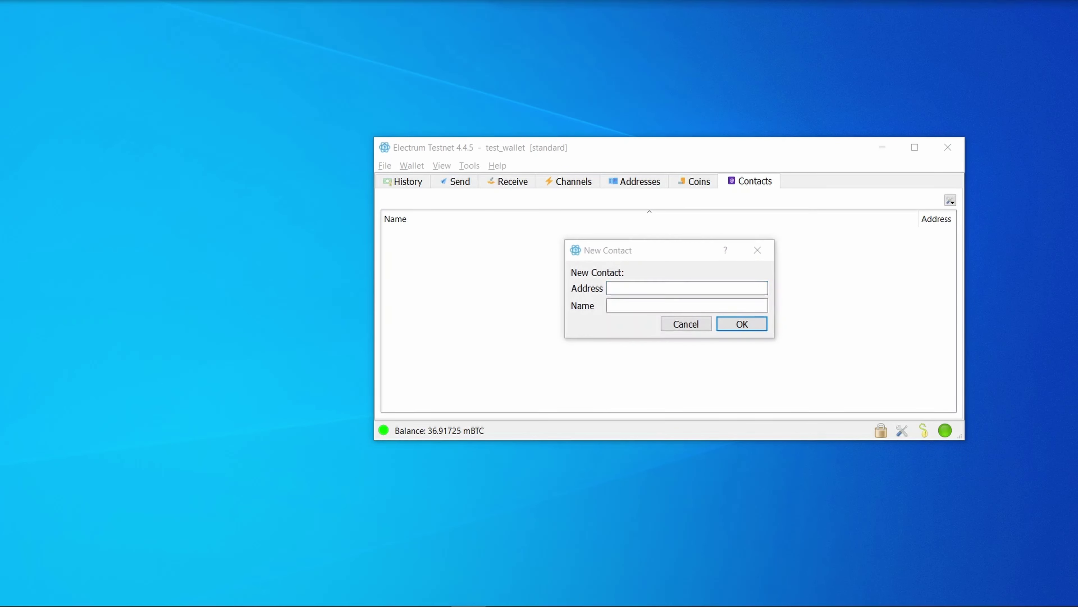
{"action": "key", "text": "ctrl+v"}
{"action": "left_click", "coordinate": [647, 303]}
{"action": "type", "text": "Coin "}
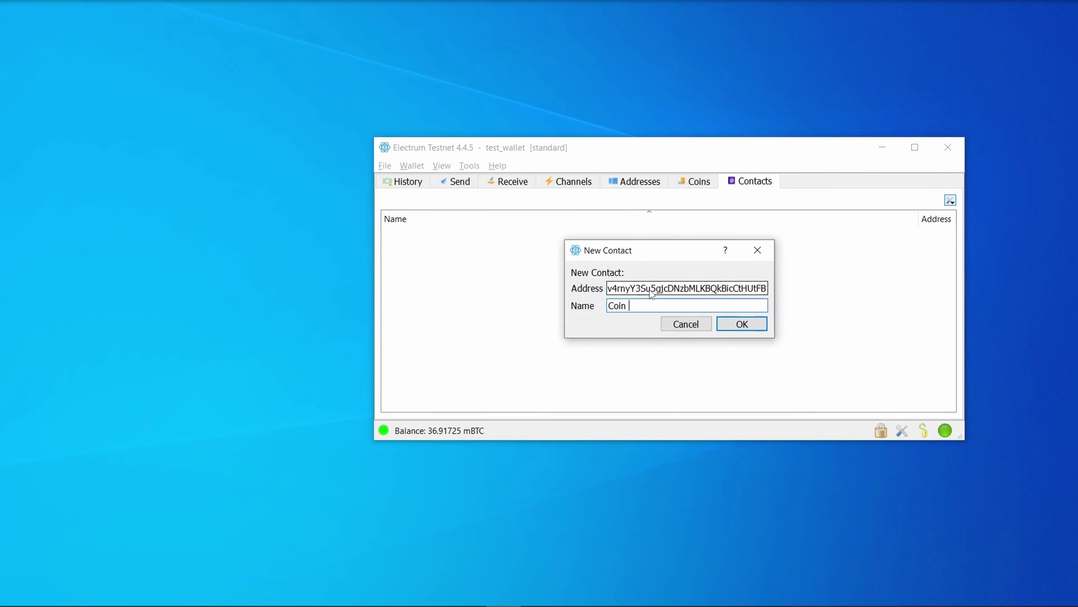
{"action": "type", "text": "Facucet"}
{"action": "left_click", "coordinate": [742, 324]}
- Add the Console as a tab and switch to it to read its warning
{"action": "left_click", "coordinate": [442, 165]}
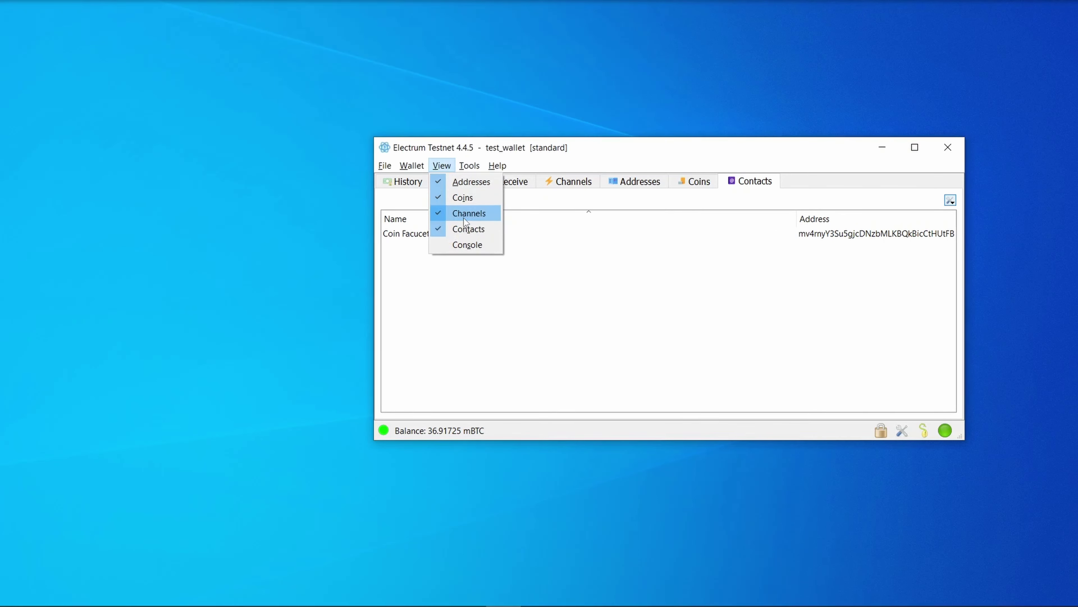
{"action": "left_click", "coordinate": [473, 248]}
{"action": "key", "text": "ctrl+Tab"}
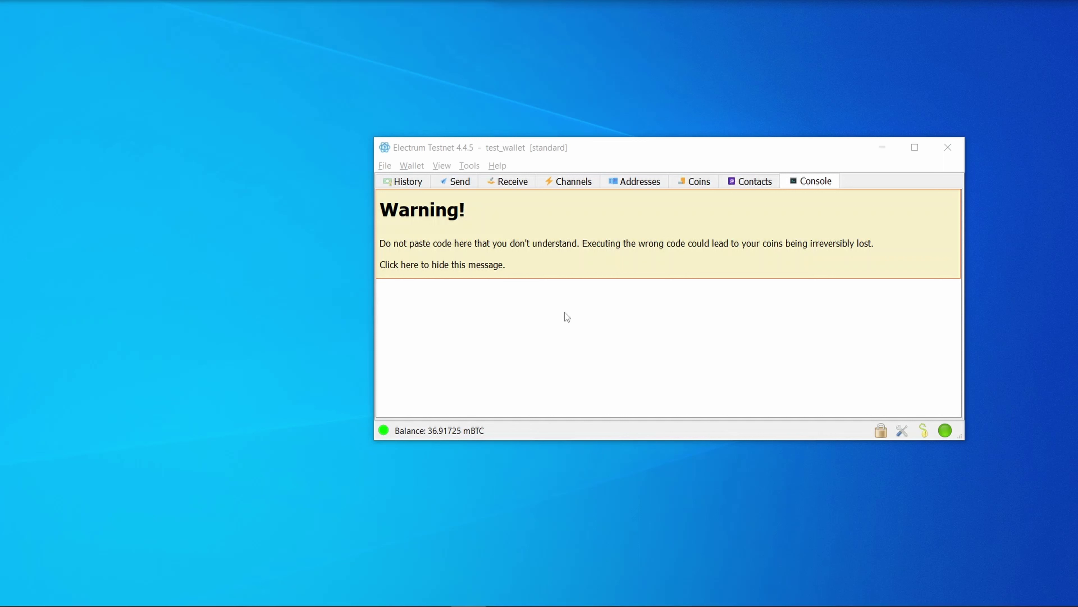
{"action": "left_click", "coordinate": [464, 166]}
- Set the wallet's base unit to sat in Preferences
{"action": "left_click", "coordinate": [486, 182]}
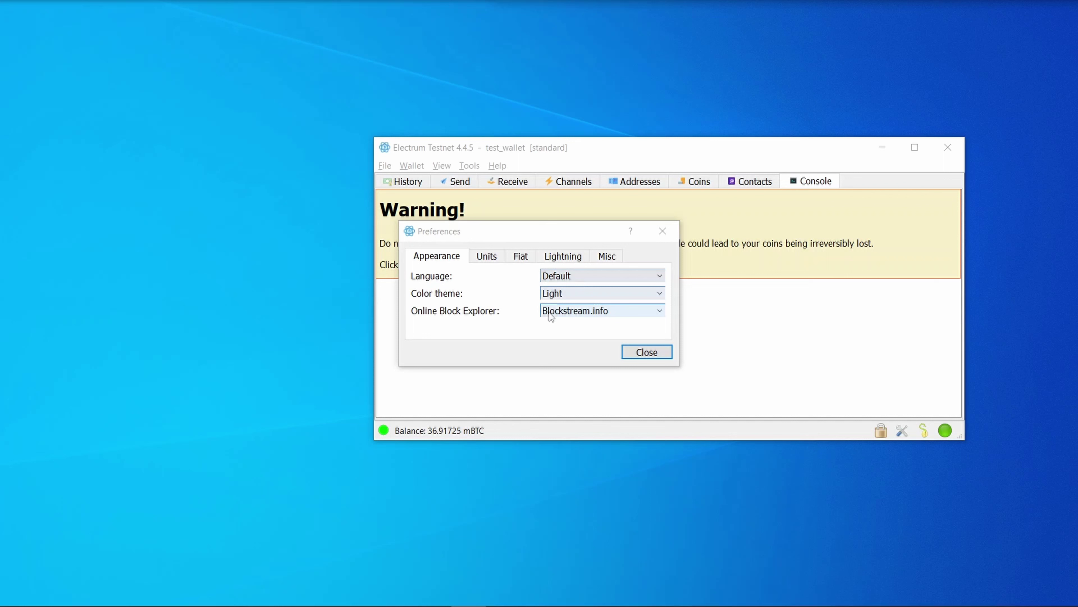
{"action": "left_click", "coordinate": [487, 256]}
{"action": "left_click", "coordinate": [575, 275]}
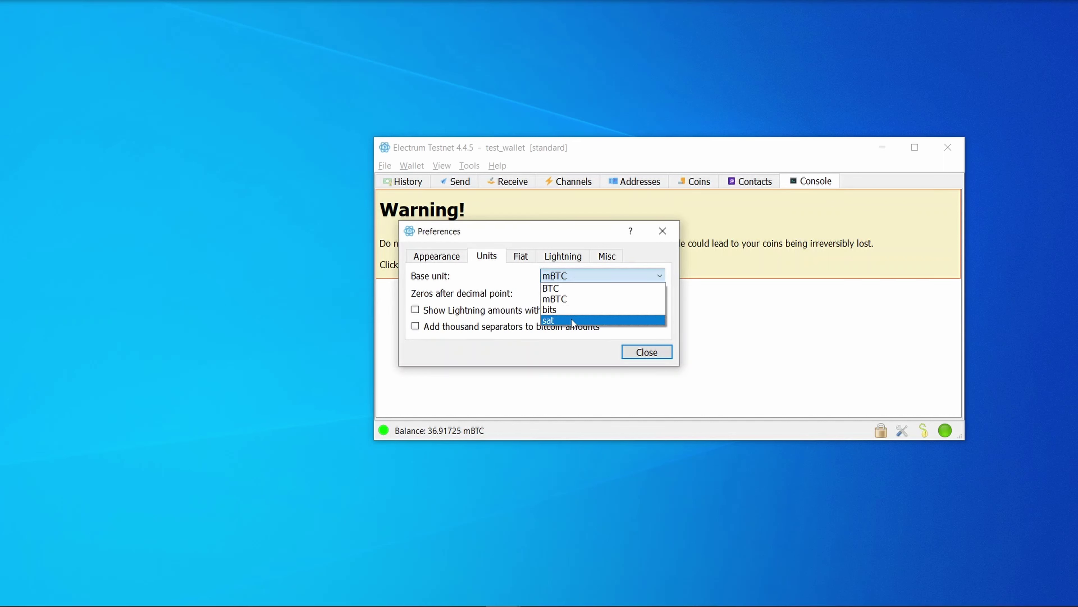
{"action": "left_click", "coordinate": [571, 319]}
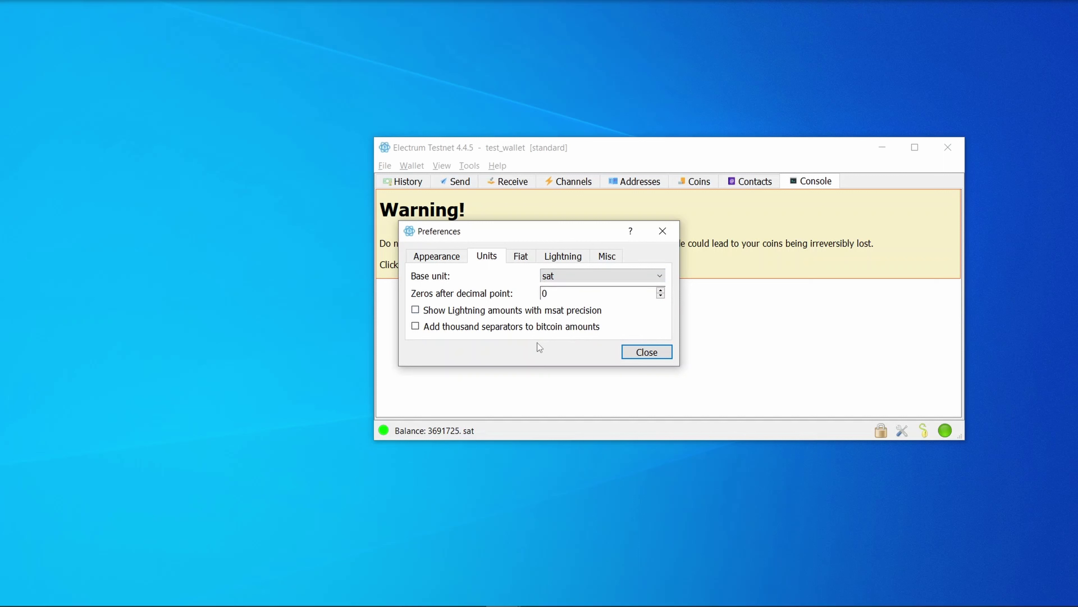
- Choose USD as the fiat currency
{"action": "left_click", "coordinate": [520, 256]}
{"action": "left_click", "coordinate": [573, 275]}
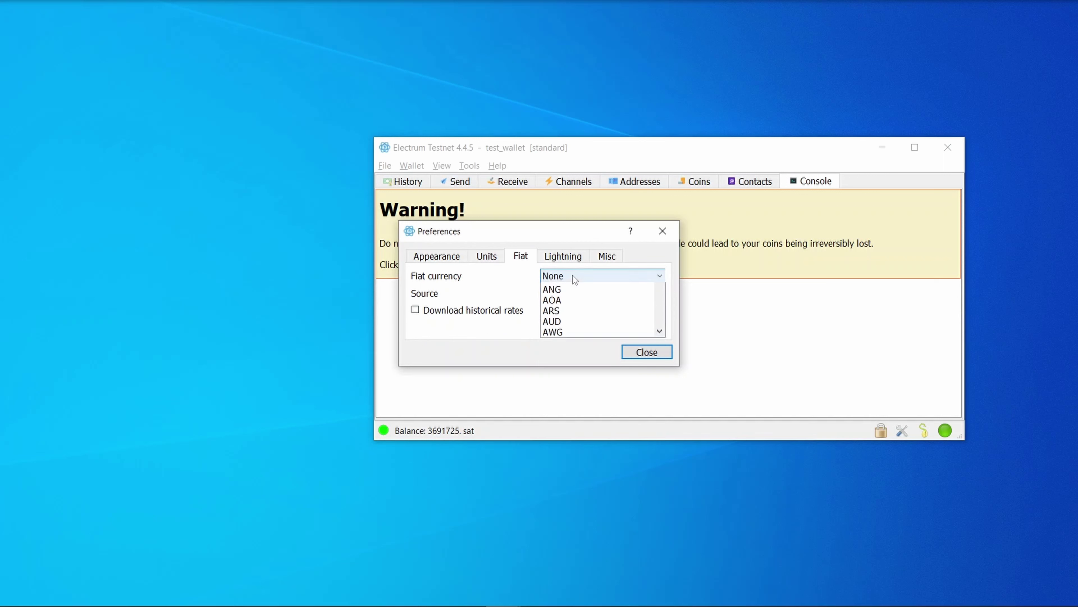
{"action": "type", "text": "usd"}
{"action": "key", "text": "Return"}
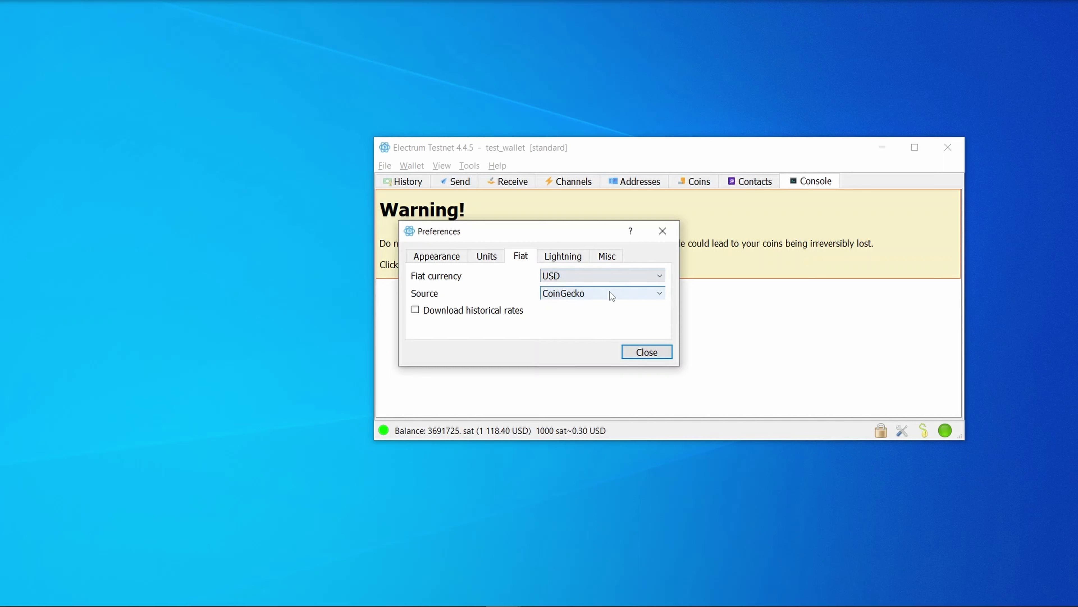
- Review the Lightning and Misc settings, then close Preferences
{"action": "left_click", "coordinate": [568, 257]}
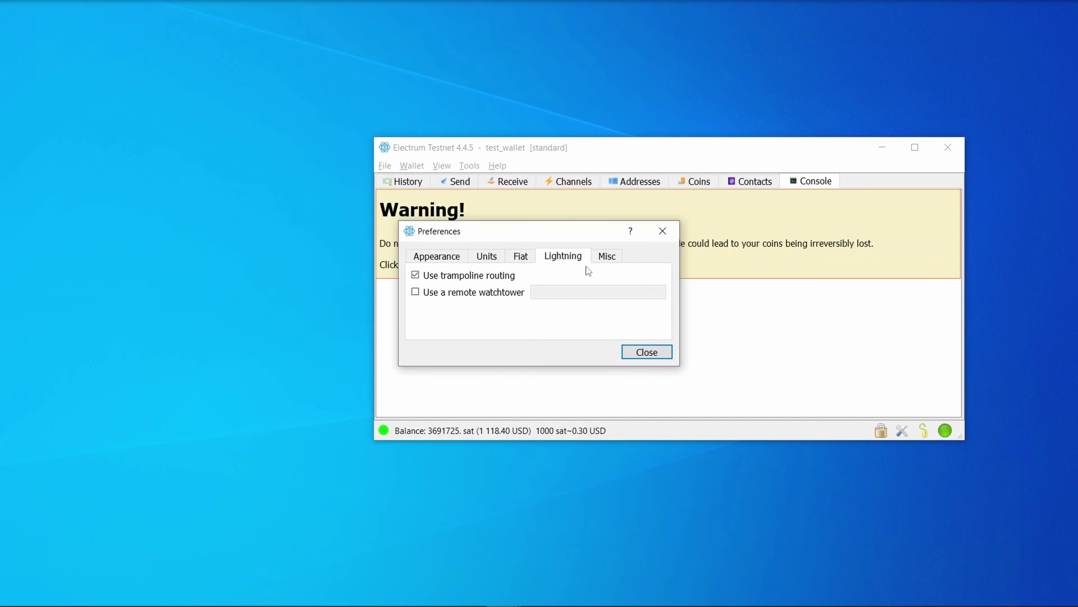
{"action": "left_click", "coordinate": [608, 259]}
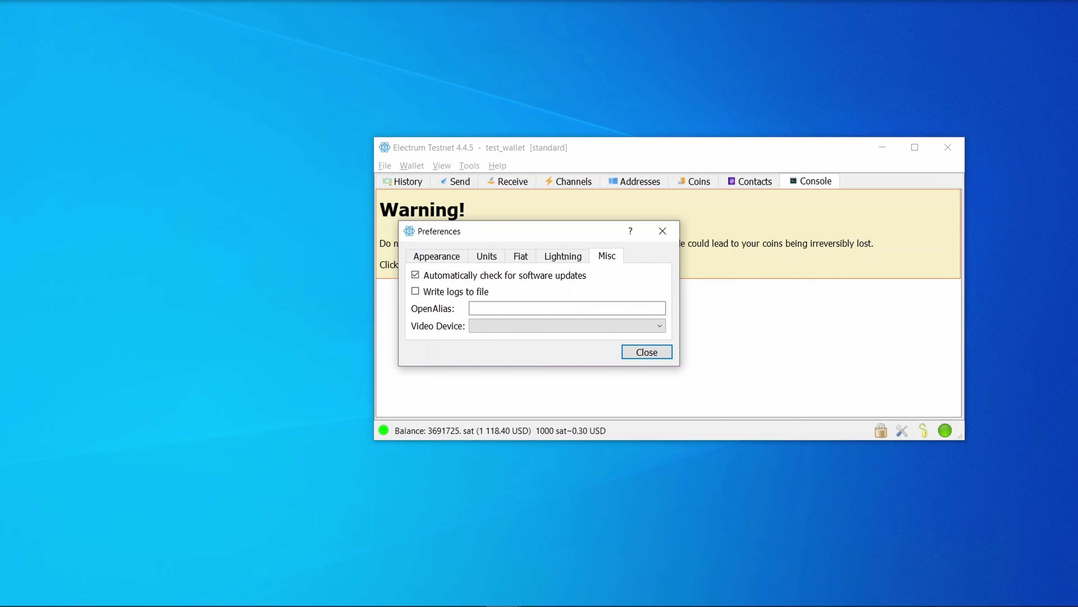
{"action": "key", "text": "Escape"}
{"action": "left_click", "coordinate": [496, 166]}
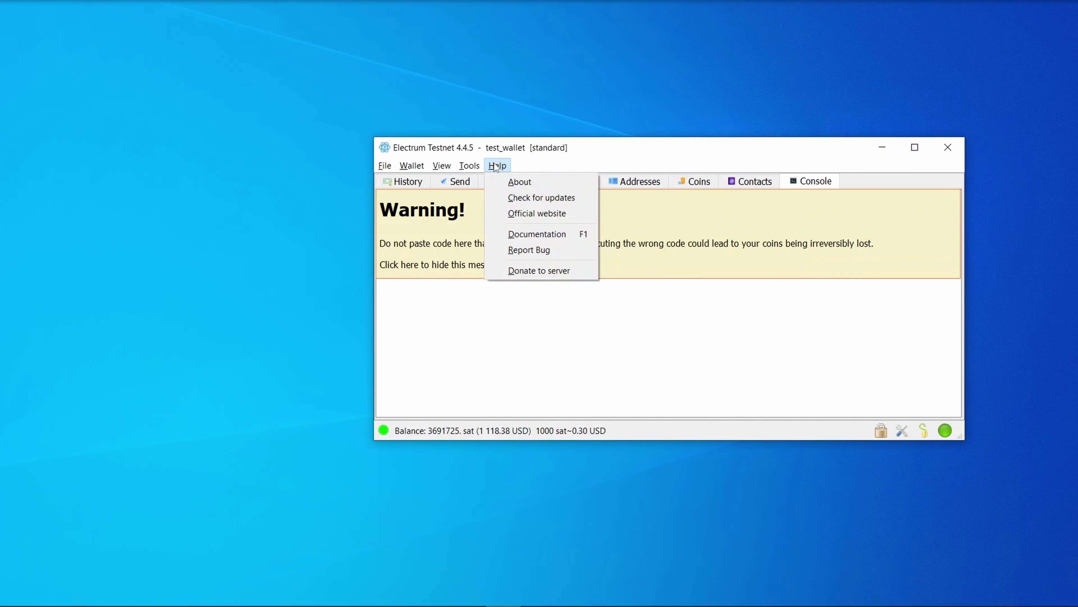
{"action": "left_click", "coordinate": [513, 191]}
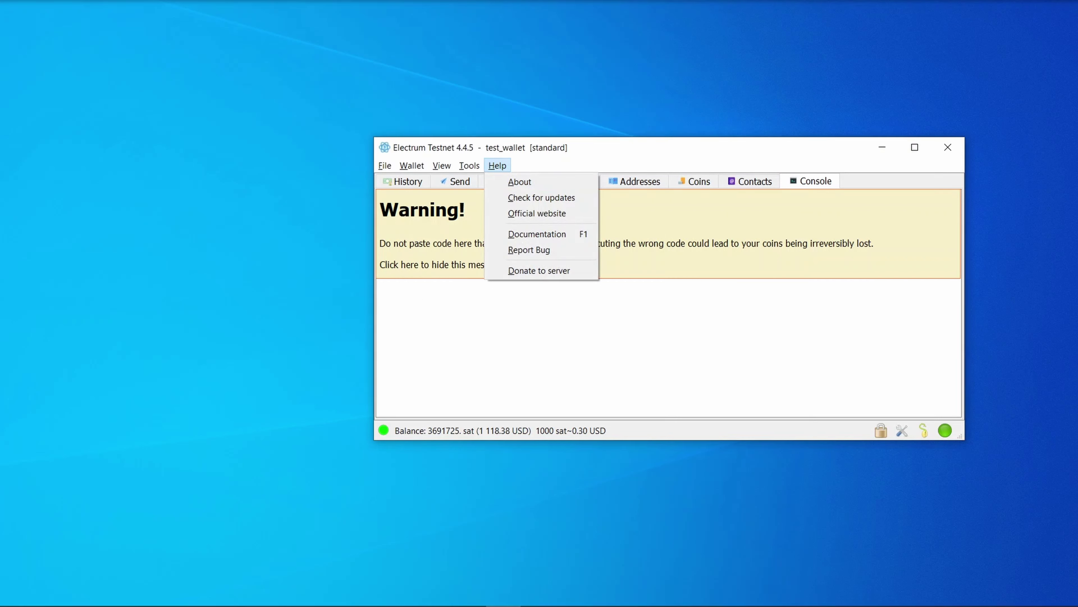
{"action": "left_click", "coordinate": [418, 165]}
{"action": "left_click", "coordinate": [415, 185]}
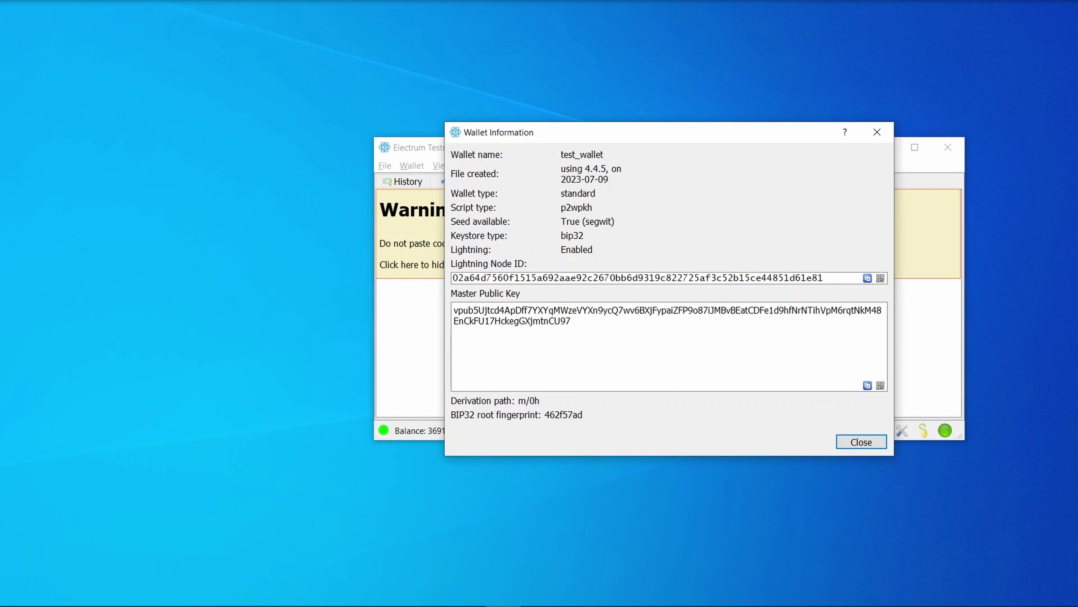
{"action": "key", "text": "Escape"}
{"action": "left_click", "coordinate": [412, 165]}
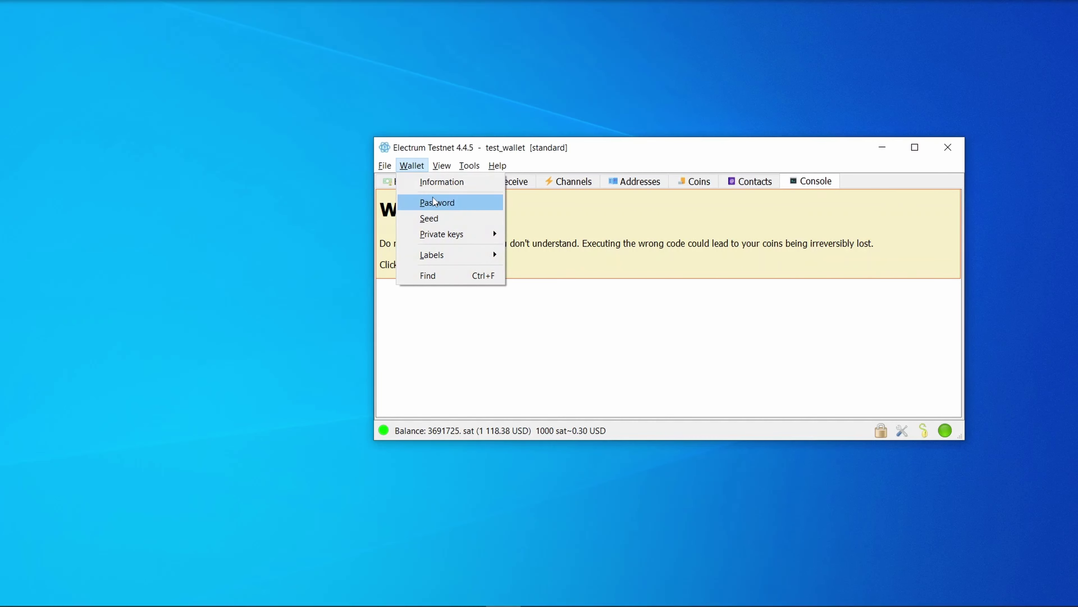
{"action": "key", "text": "Escape"}
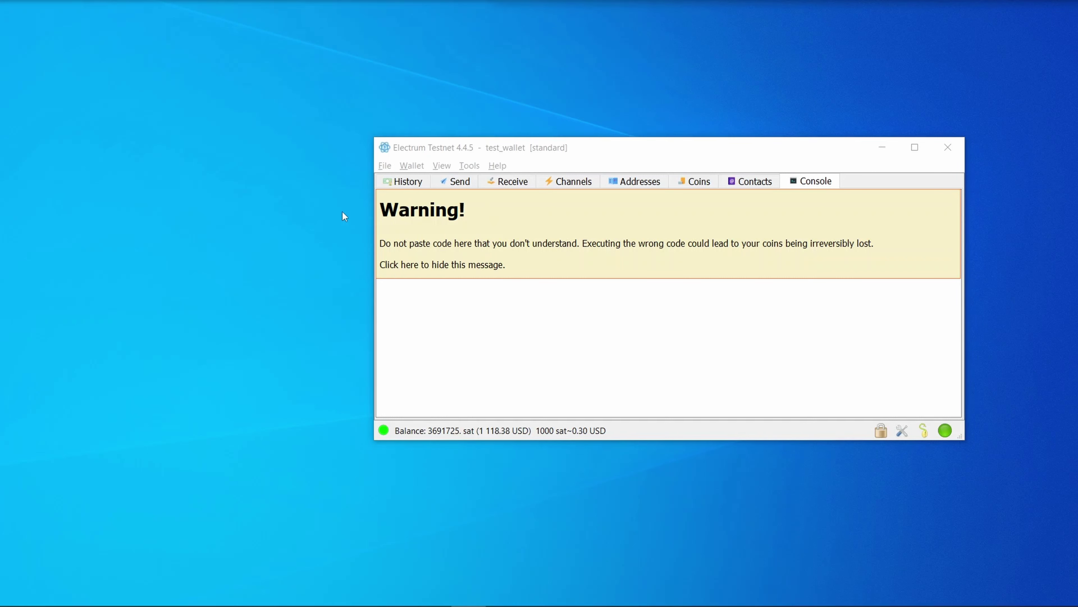
{"action": "left_click", "coordinate": [410, 166]}
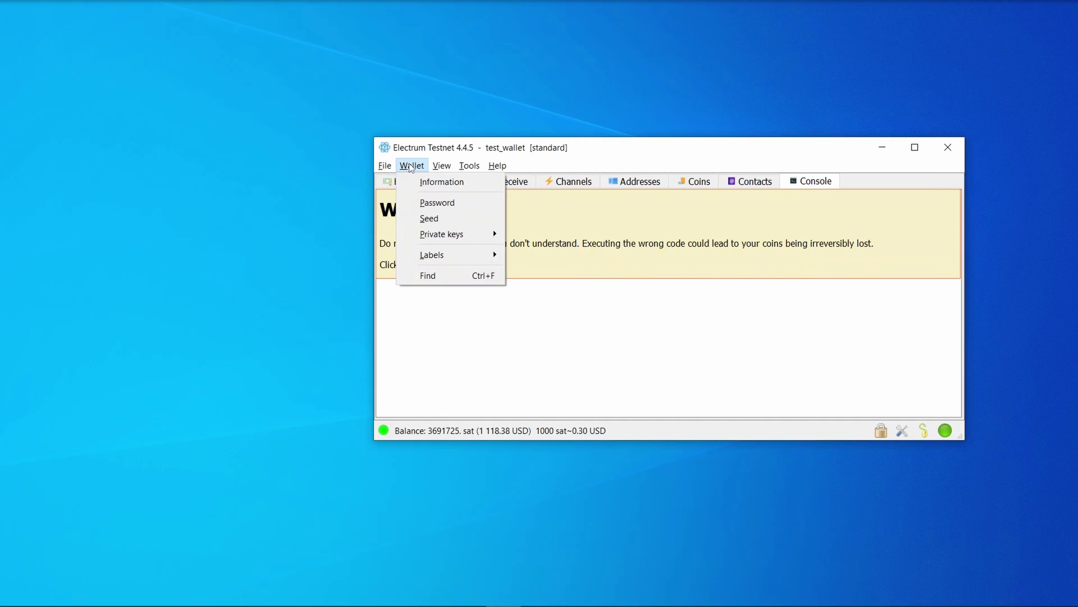
{"action": "left_click", "coordinate": [430, 218]}
{"action": "type", "text": "password"}
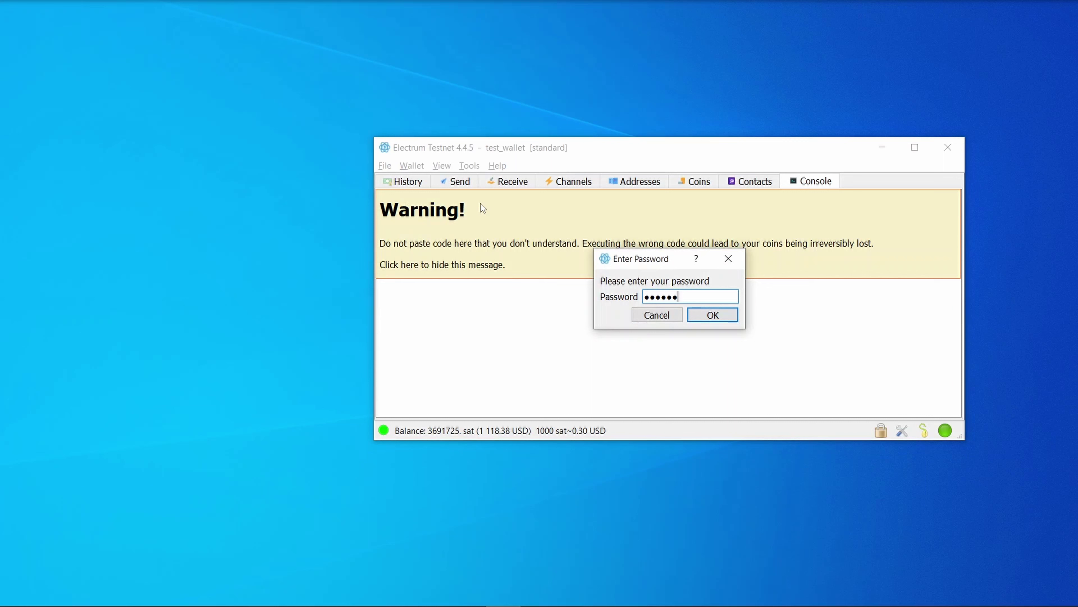
{"action": "key", "text": "Return"}
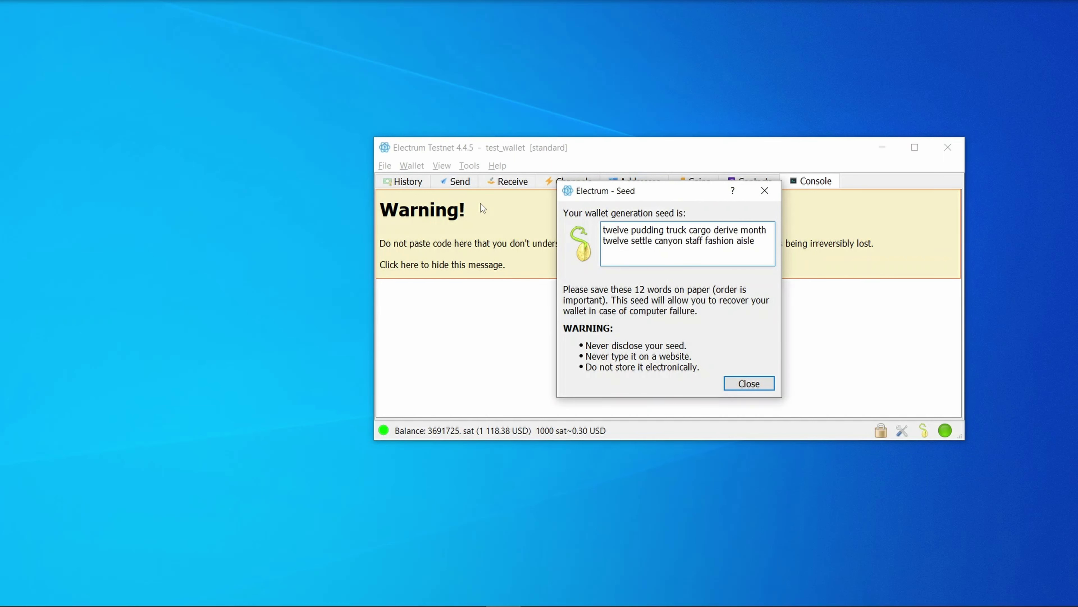
{"action": "key", "text": "Escape"}
{"action": "left_click", "coordinate": [410, 166]}
{"action": "mouse_move", "coordinate": [434, 234]}
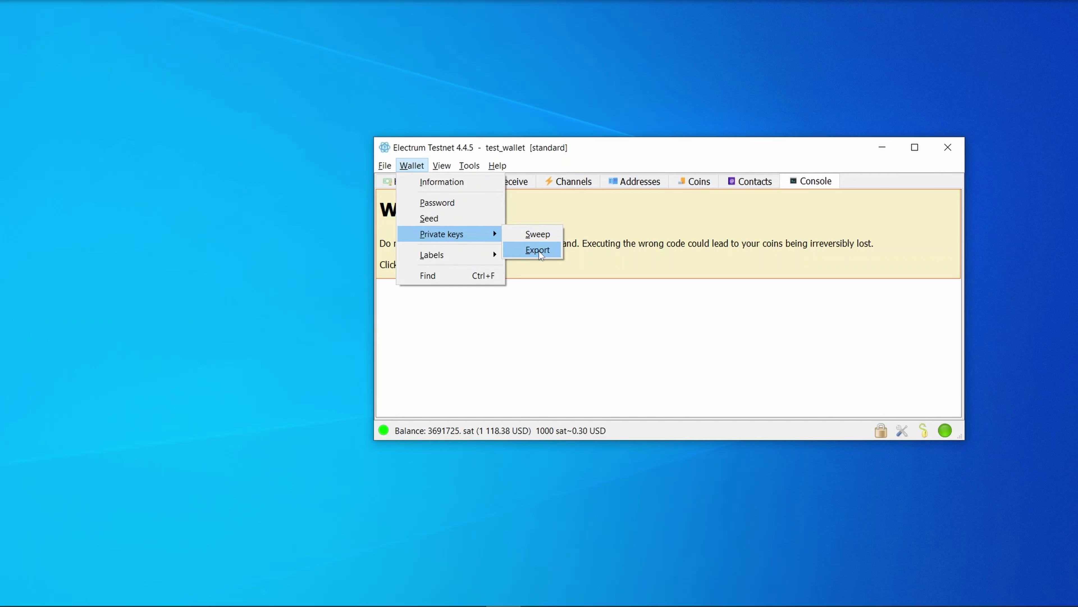
- Browse the Wallet and File menus, opening the wallet search box
{"action": "left_click", "coordinate": [410, 165]}
{"action": "left_click", "coordinate": [410, 165]}
{"action": "mouse_move", "coordinate": [441, 253]}
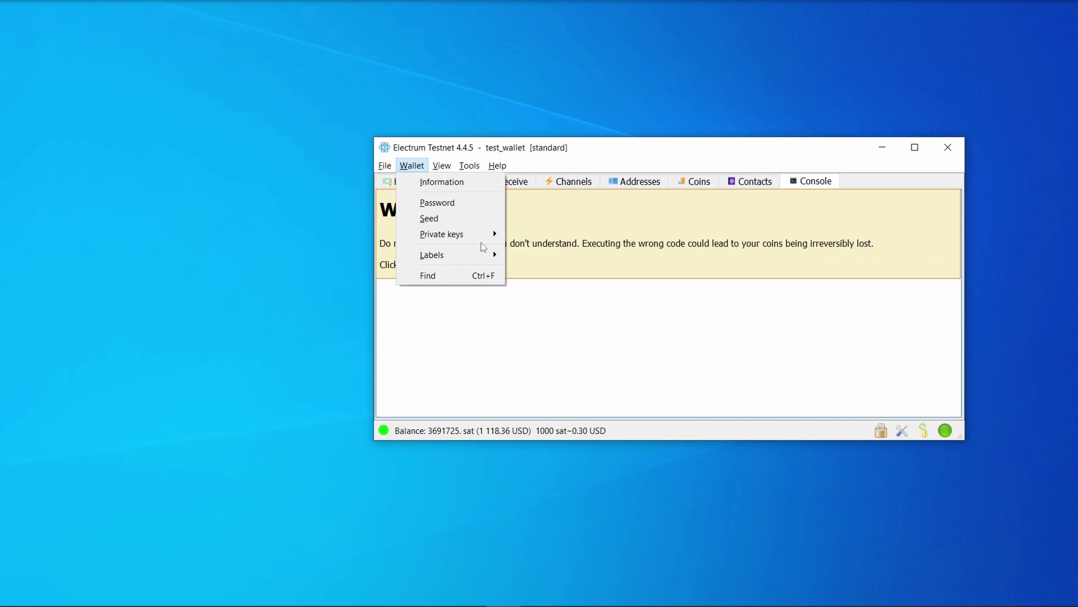
{"action": "left_click", "coordinate": [445, 277]}
{"action": "left_click", "coordinate": [386, 165]}
{"action": "mouse_move", "coordinate": [393, 182]}
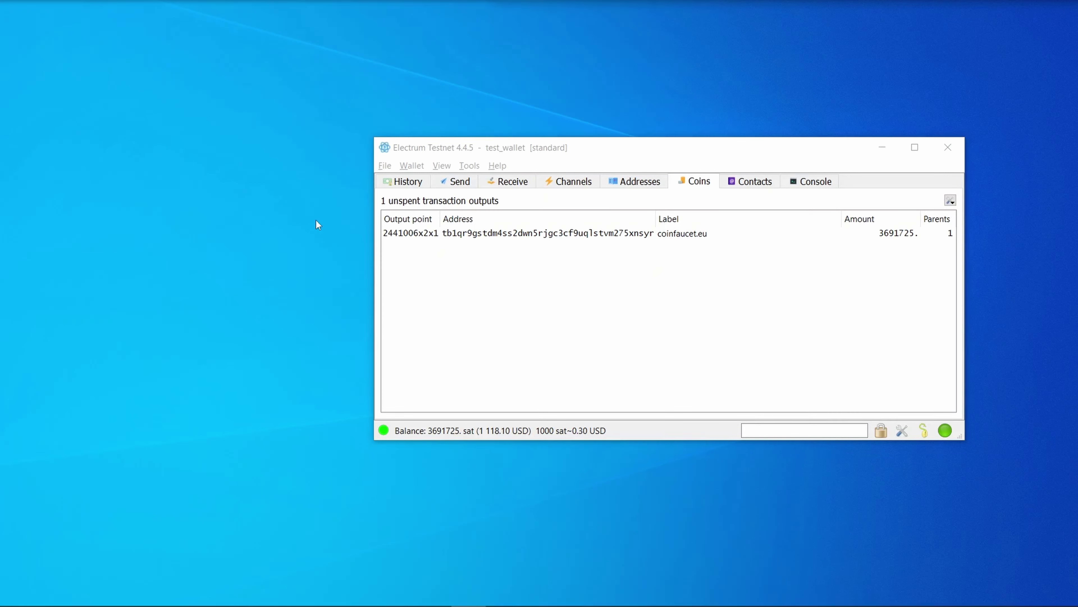
{"action": "left_click", "coordinate": [411, 165]}
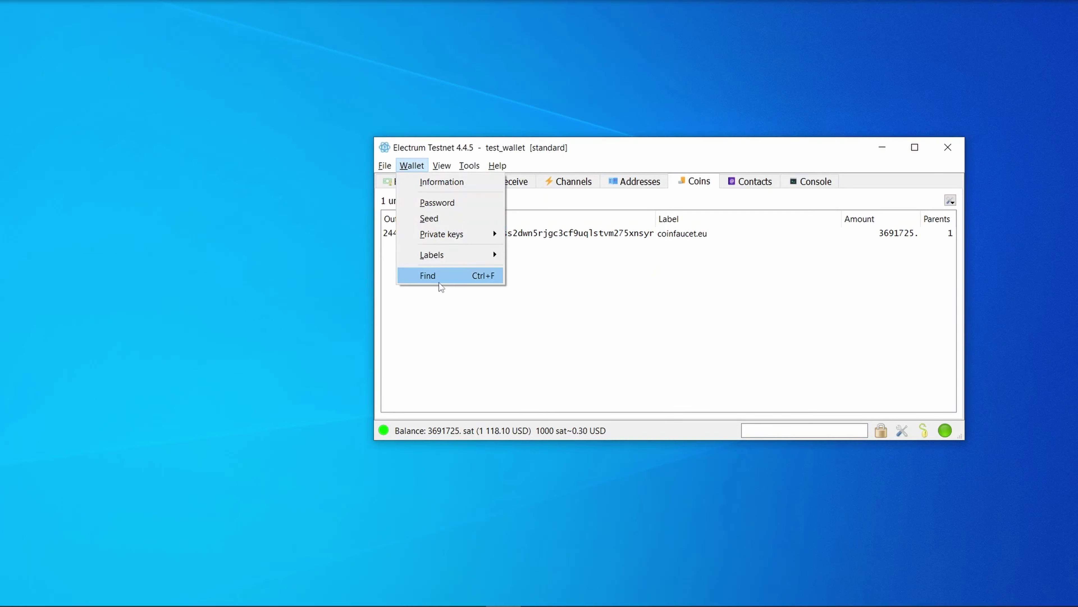
- Filter Coins with 'a', clear it, and cancel the Change Password dialog
{"action": "left_click", "coordinate": [760, 430]}
{"action": "type", "text": "a"}
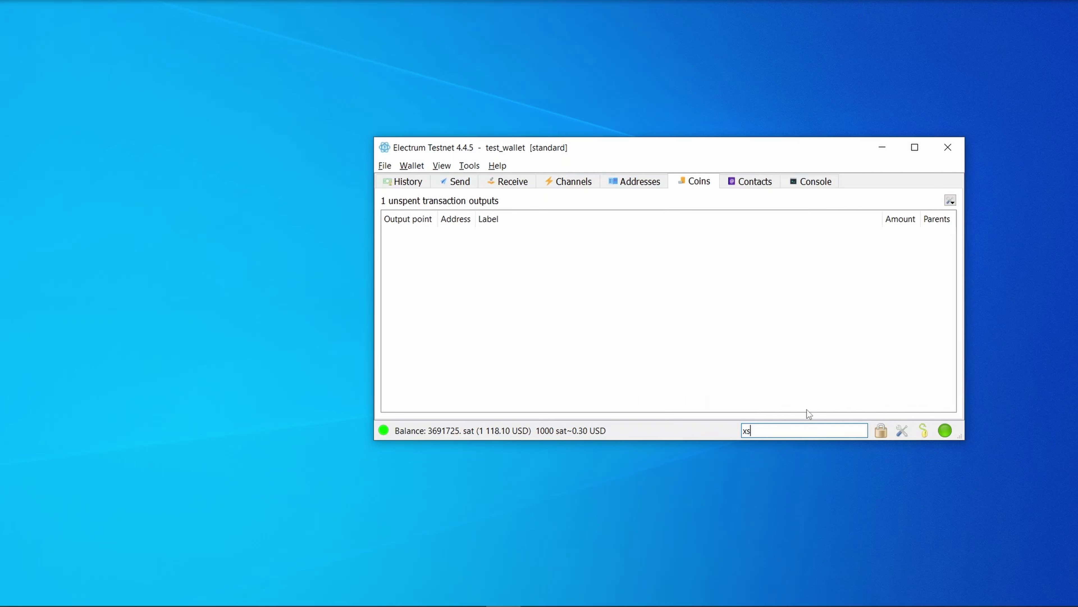
{"action": "key", "text": "BackSpace"}
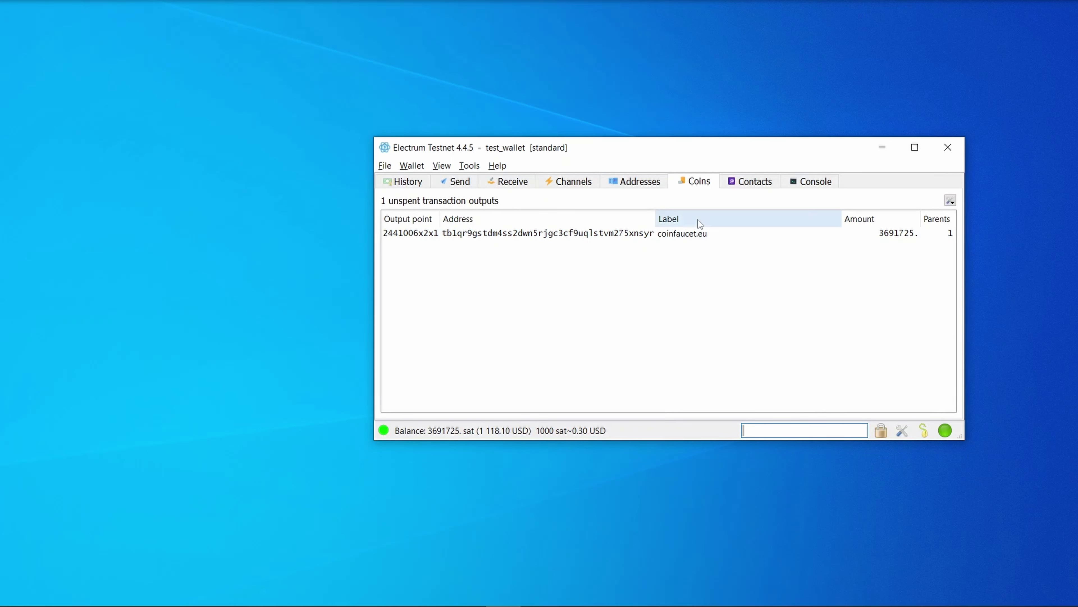
{"action": "left_click", "coordinate": [879, 432]}
{"action": "key", "text": "Escape"}
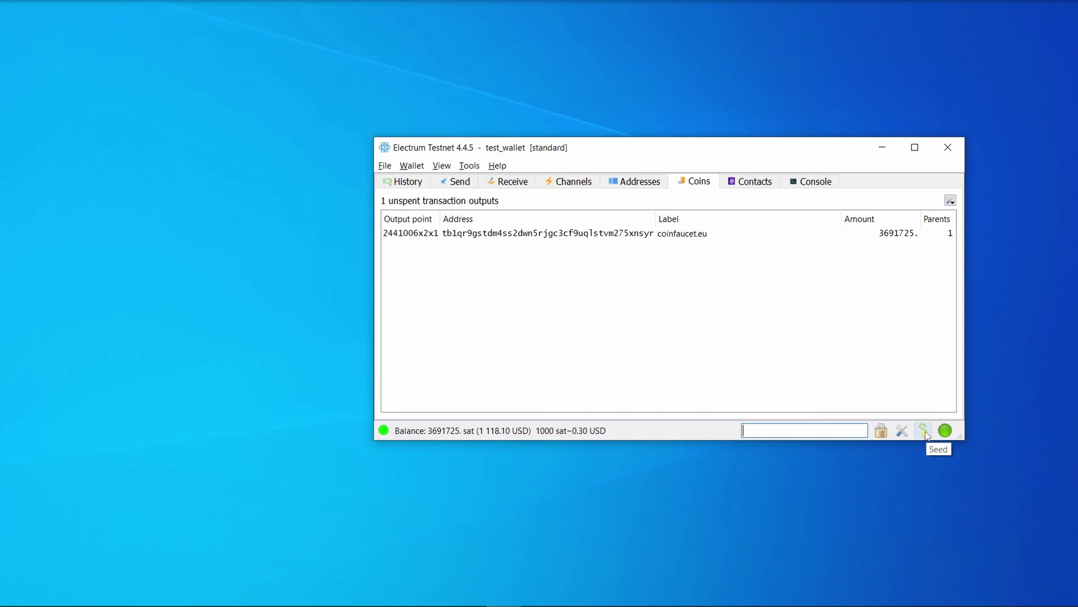
- Check the network details, then open the coinfaucet.eu transaction's details
{"action": "left_click", "coordinate": [946, 431]}
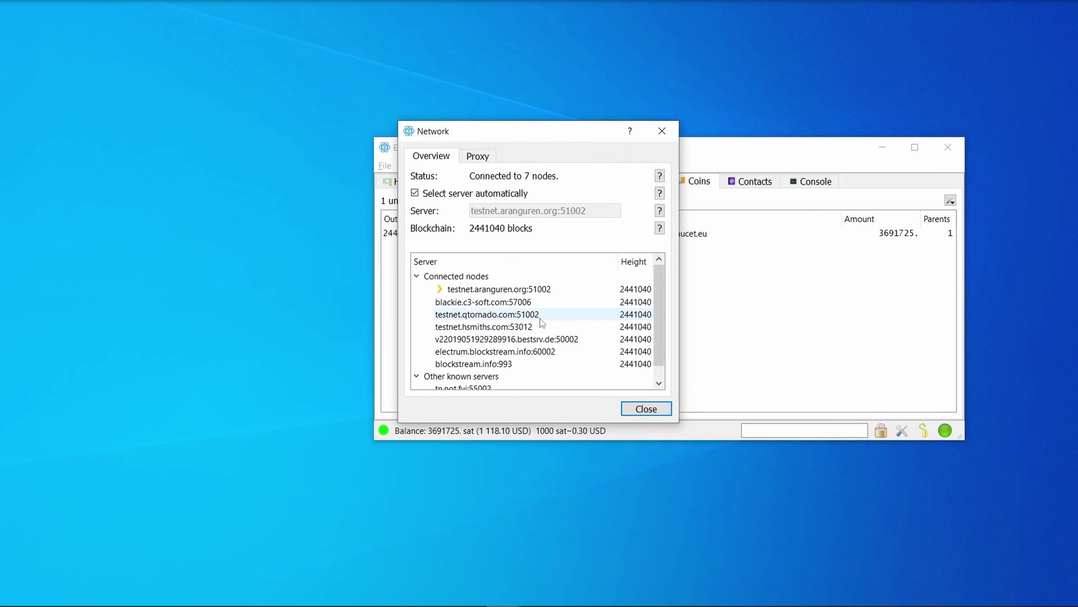
{"action": "left_click", "coordinate": [653, 410]}
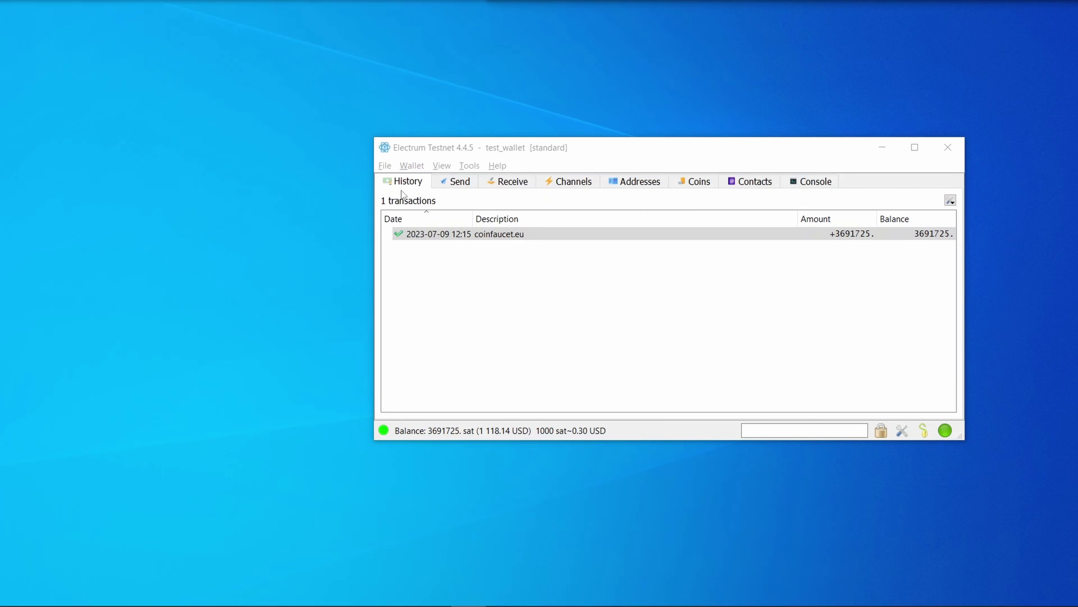
{"action": "left_click", "coordinate": [448, 233]}
{"action": "double_click", "coordinate": [448, 234]}
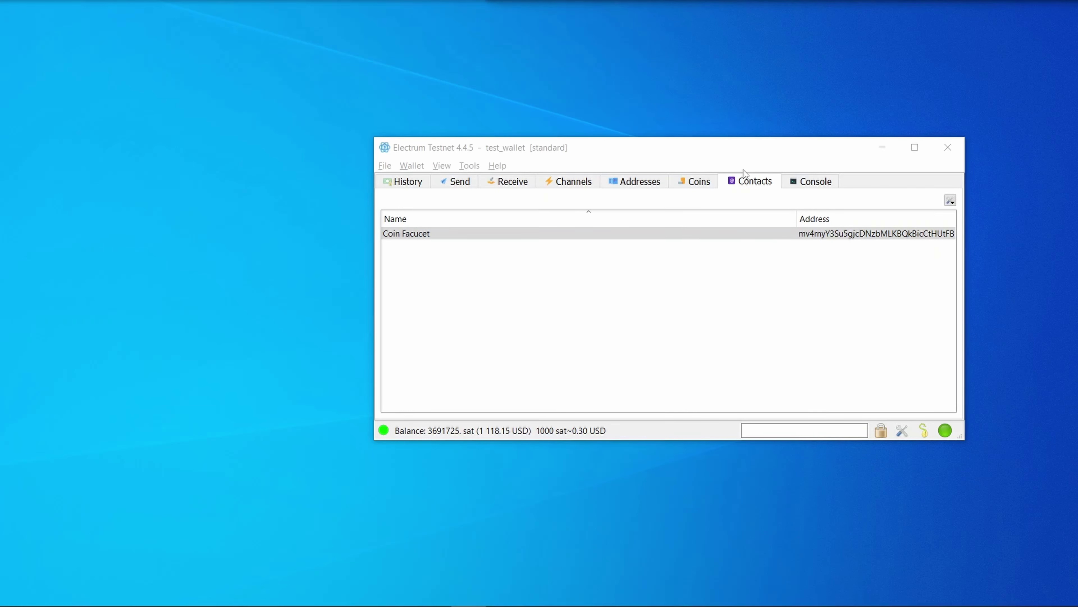
- Start a payment to the Coin Facucet contact and try loading an invoice from file
{"action": "right_click", "coordinate": [609, 234]}
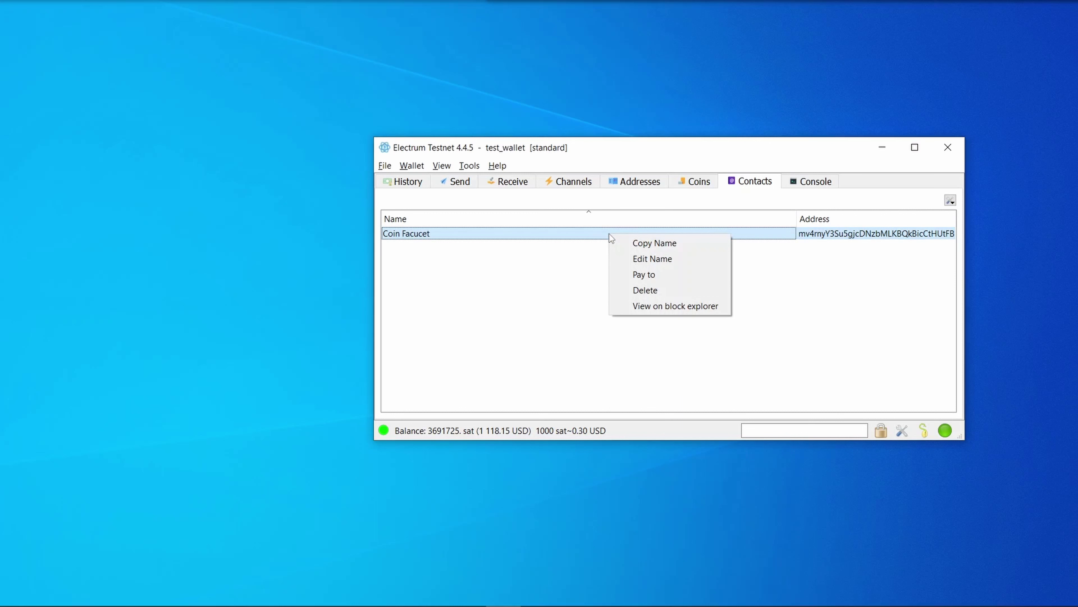
{"action": "left_click", "coordinate": [652, 275]}
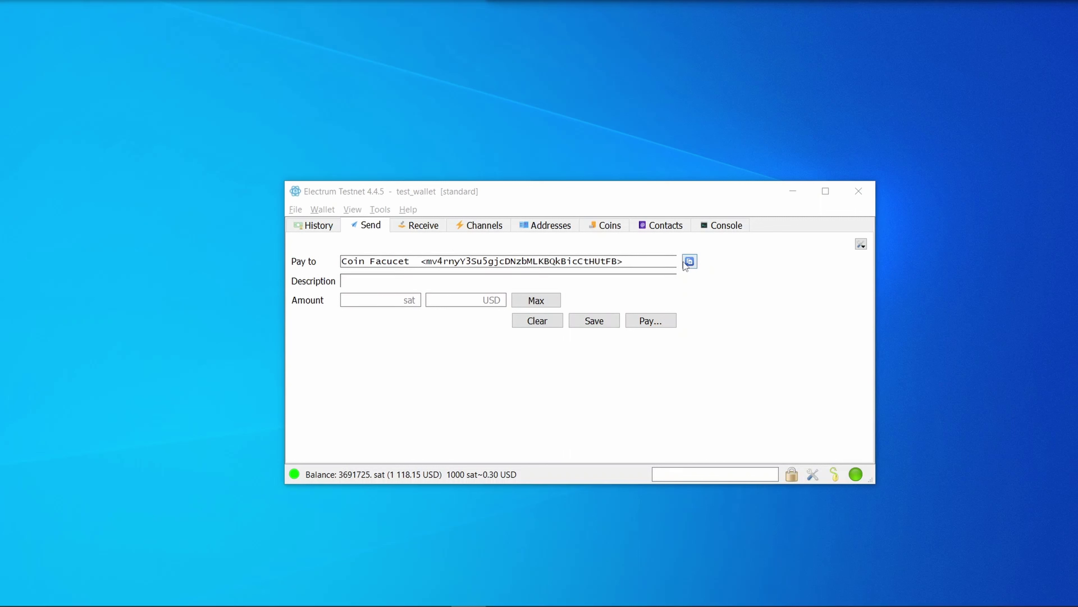
{"action": "left_click", "coordinate": [861, 244]}
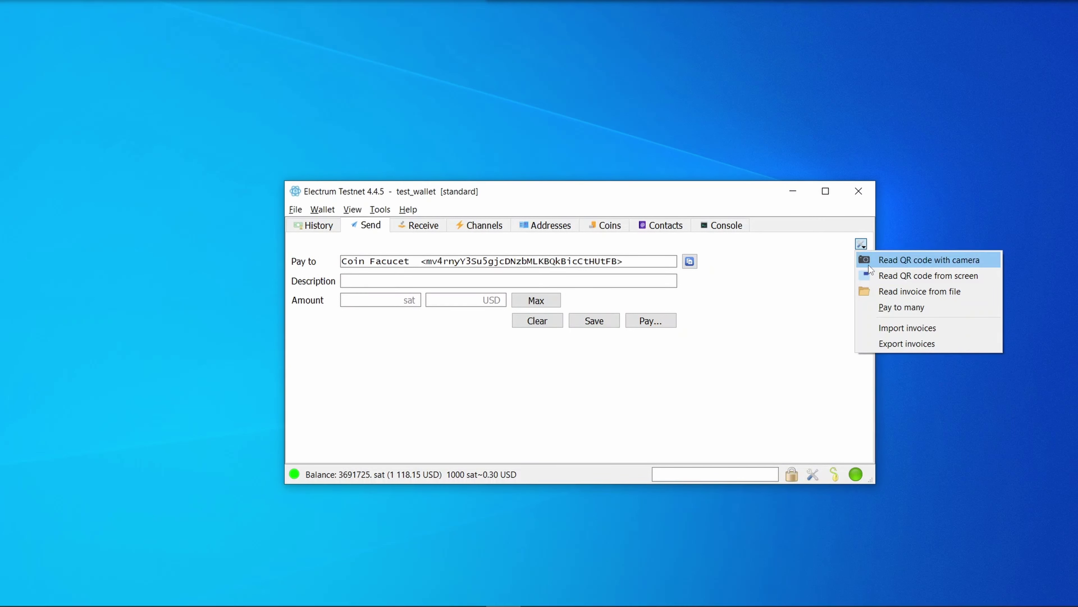
{"action": "left_click", "coordinate": [868, 290]}
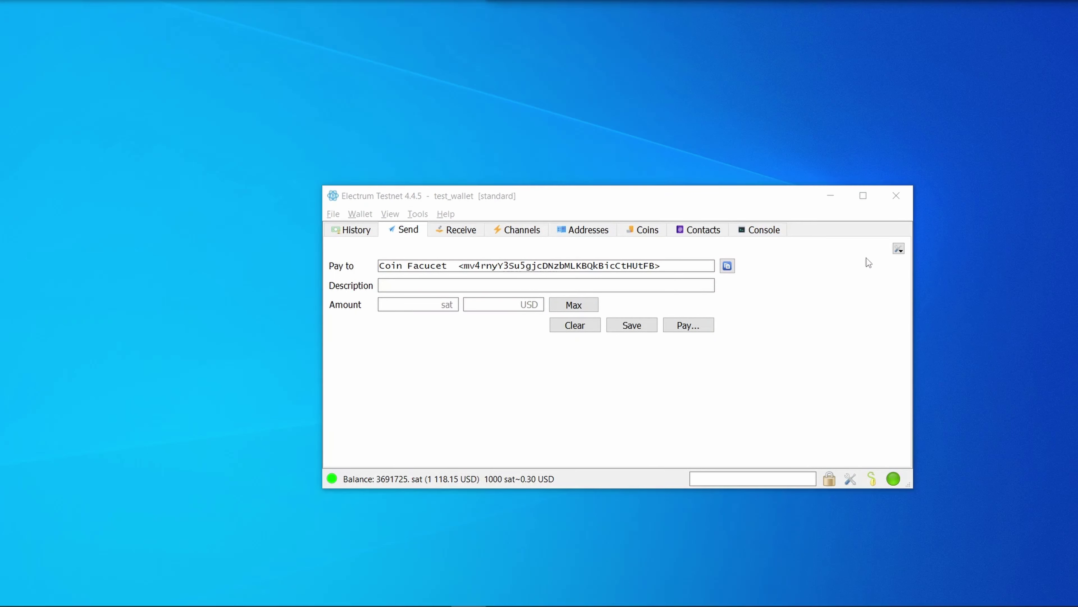
- Draft a pay-to-many with two lines to the same address: 1000 and 2000 sat
{"action": "left_click", "coordinate": [901, 252]}
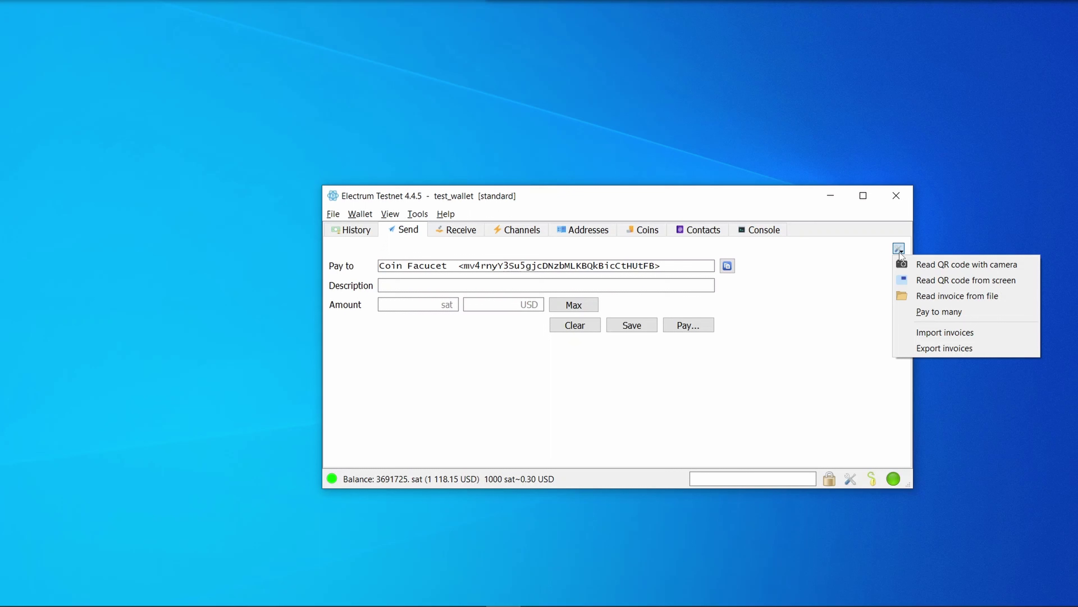
{"action": "left_click", "coordinate": [957, 309]}
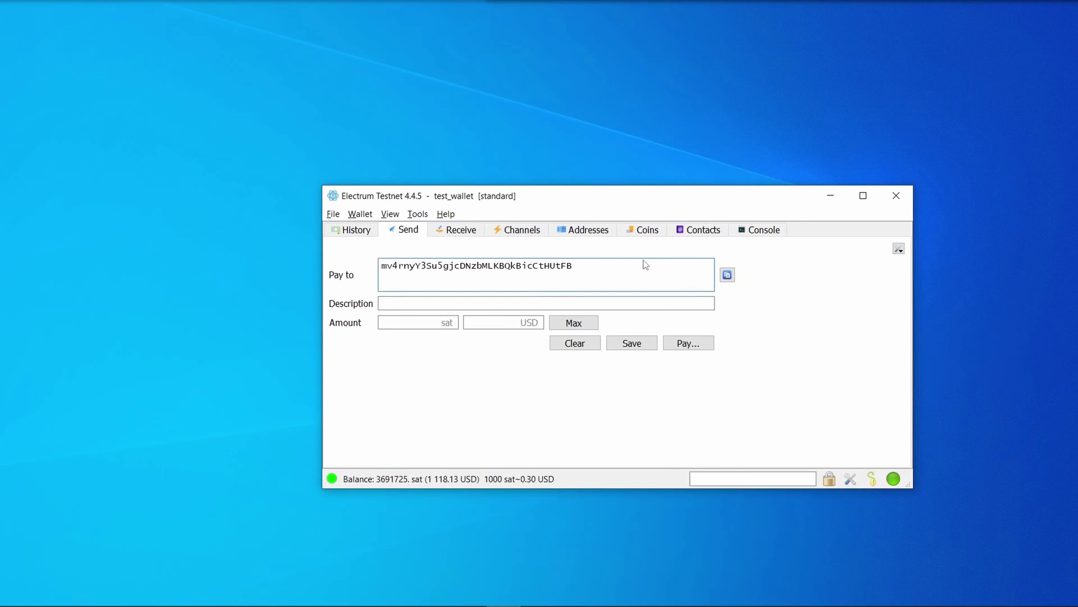
{"action": "type", "text": ",1000"}
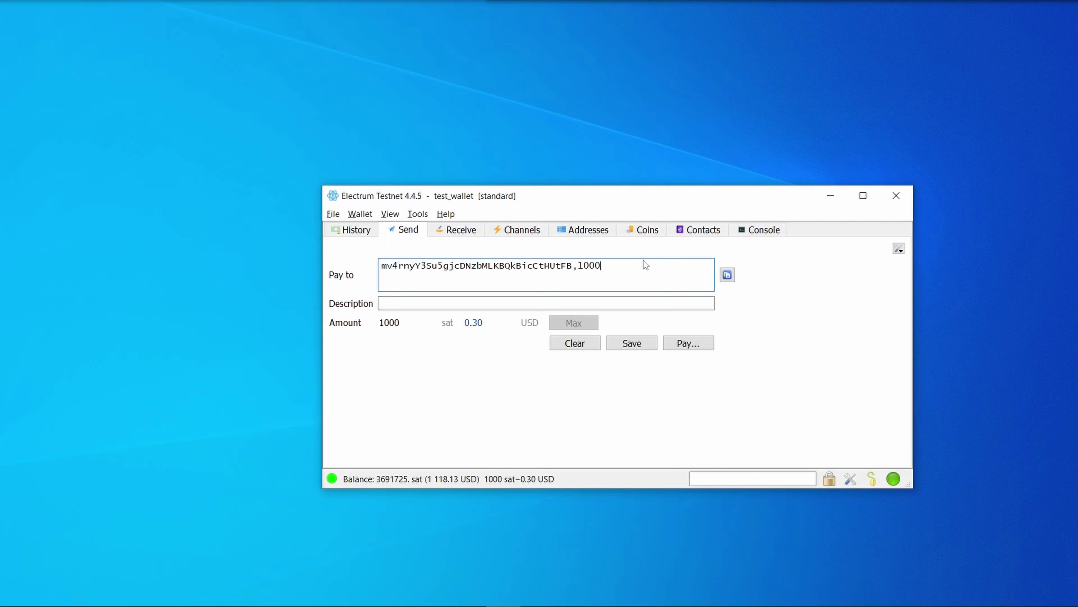
{"action": "key", "text": "Return"}
{"action": "type", "text": "mv4rnyY3Su5gjcDNzbMLKBQkBicCtHUtFB"}
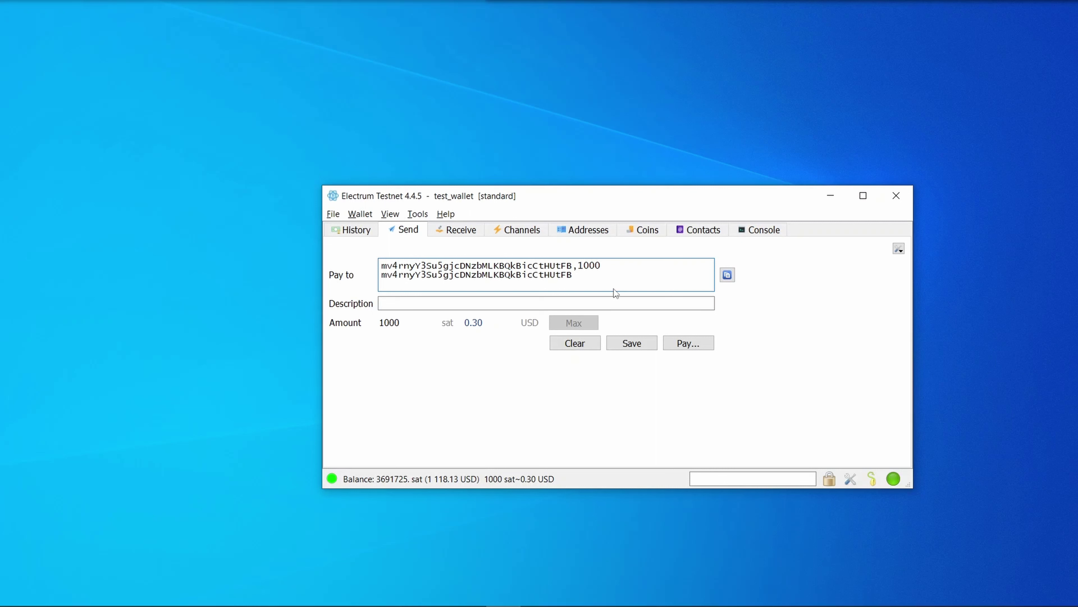
{"action": "type", "text": ",2000"}
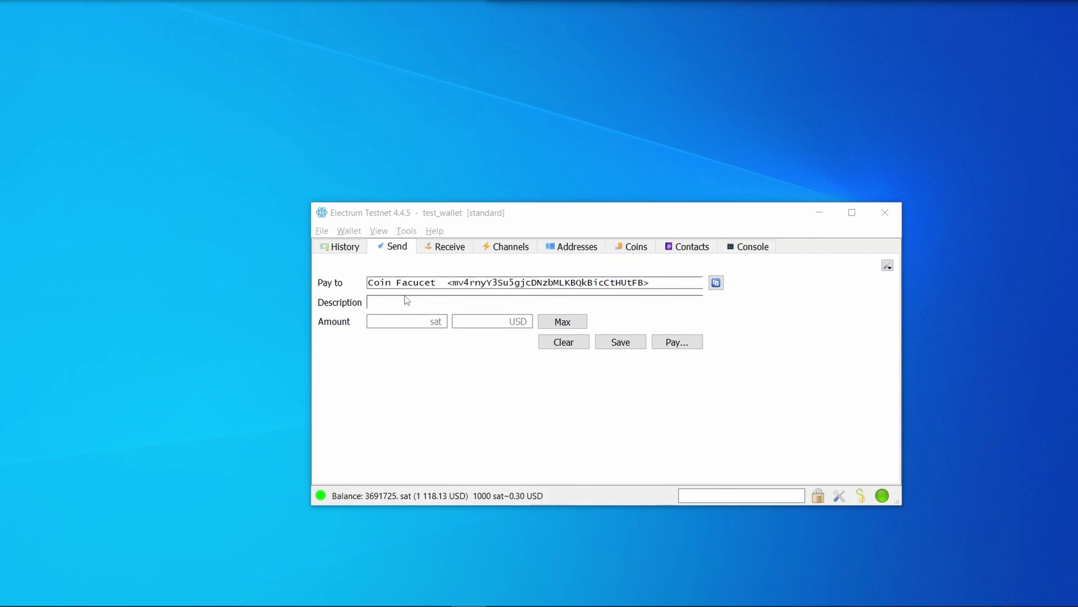
{"action": "left_click", "coordinate": [408, 302]}
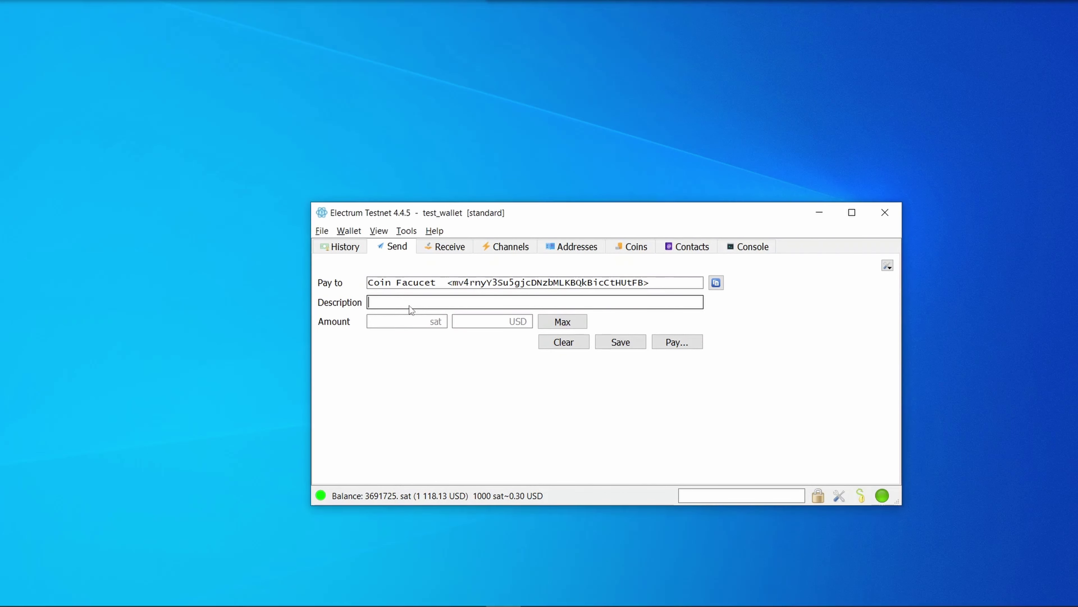
- Save an unpaid 1000 sat invoice described 'Test transactions'
{"action": "type", "text": "Test t"}
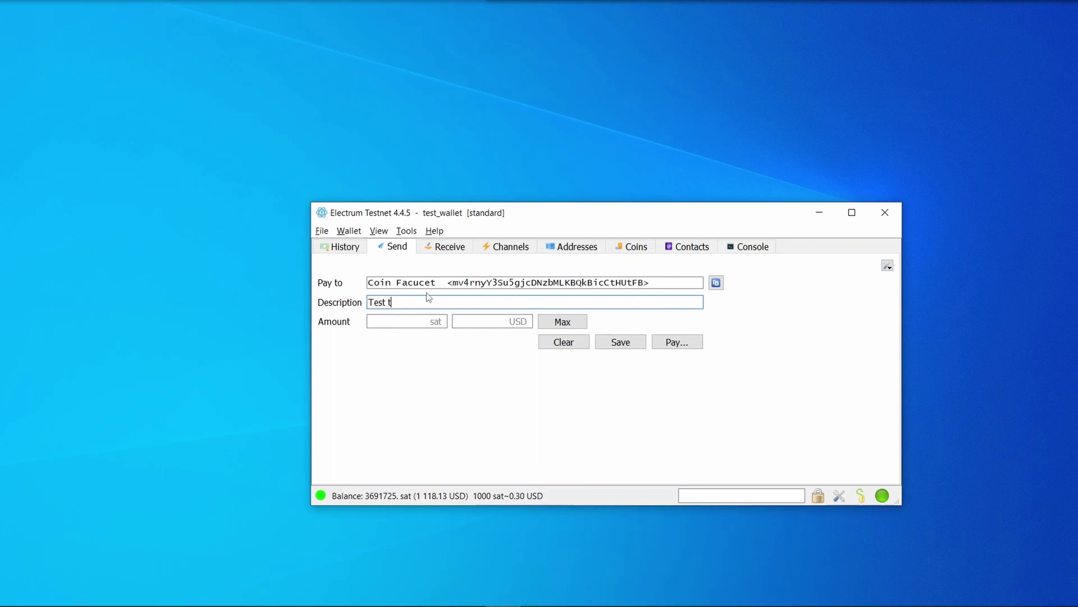
{"action": "type", "text": "ransactions"}
{"action": "left_click", "coordinate": [403, 326]}
{"action": "type", "text": "1"}
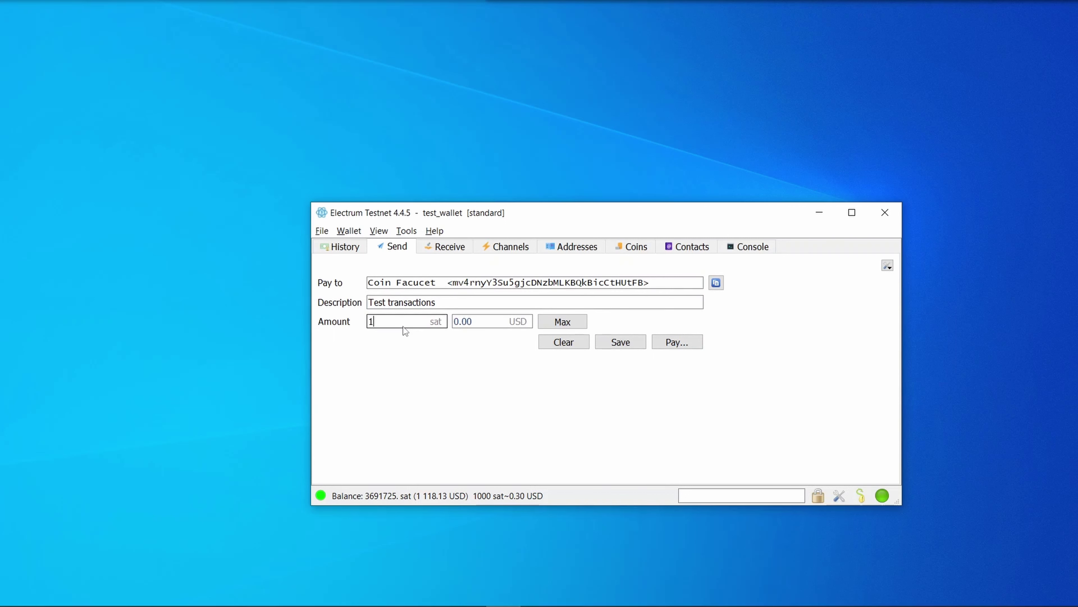
{"action": "type", "text": "000"}
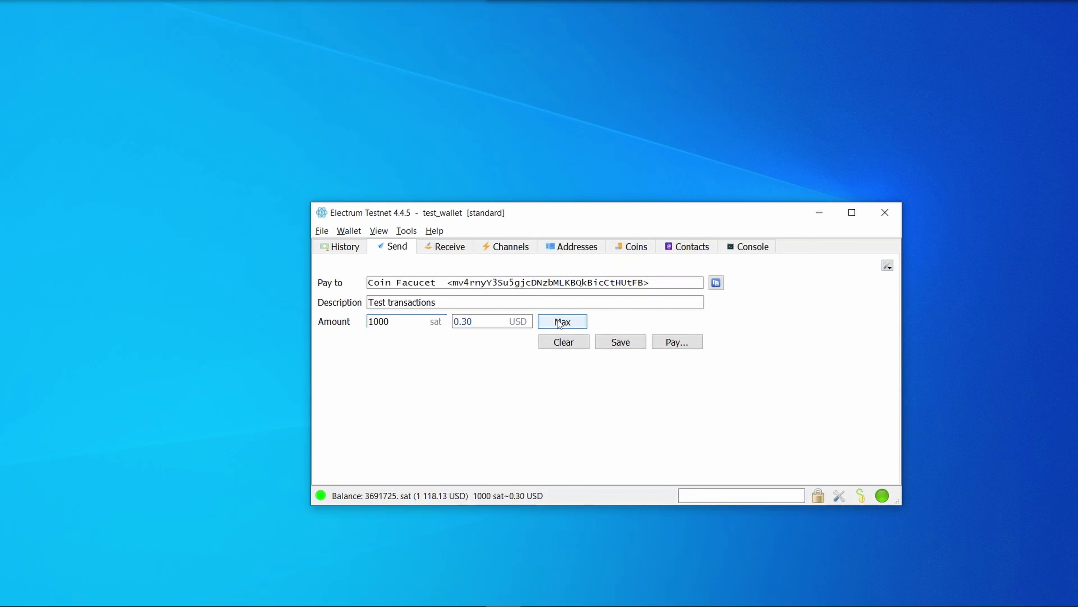
{"action": "left_click", "coordinate": [620, 342]}
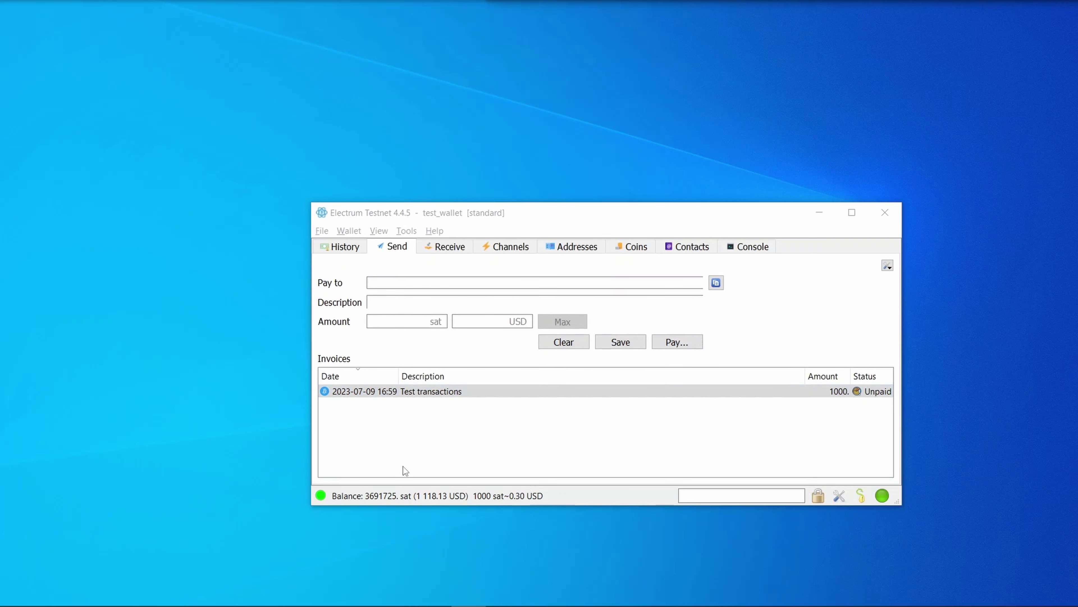
- Load the saved invoice back into the Send form for payment
{"action": "right_click", "coordinate": [423, 391]}
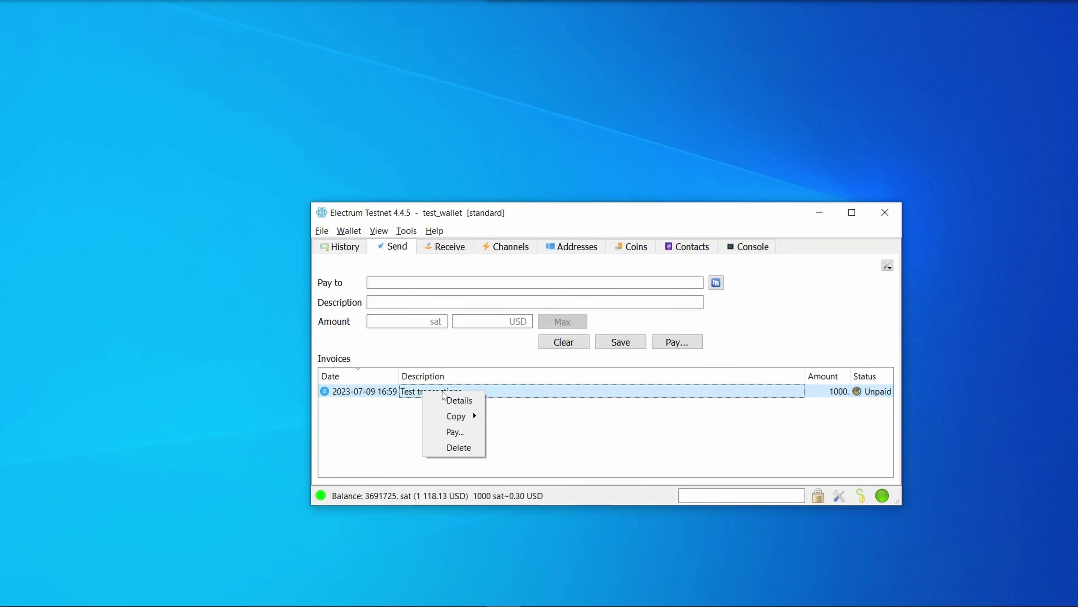
{"action": "mouse_move", "coordinate": [463, 418]}
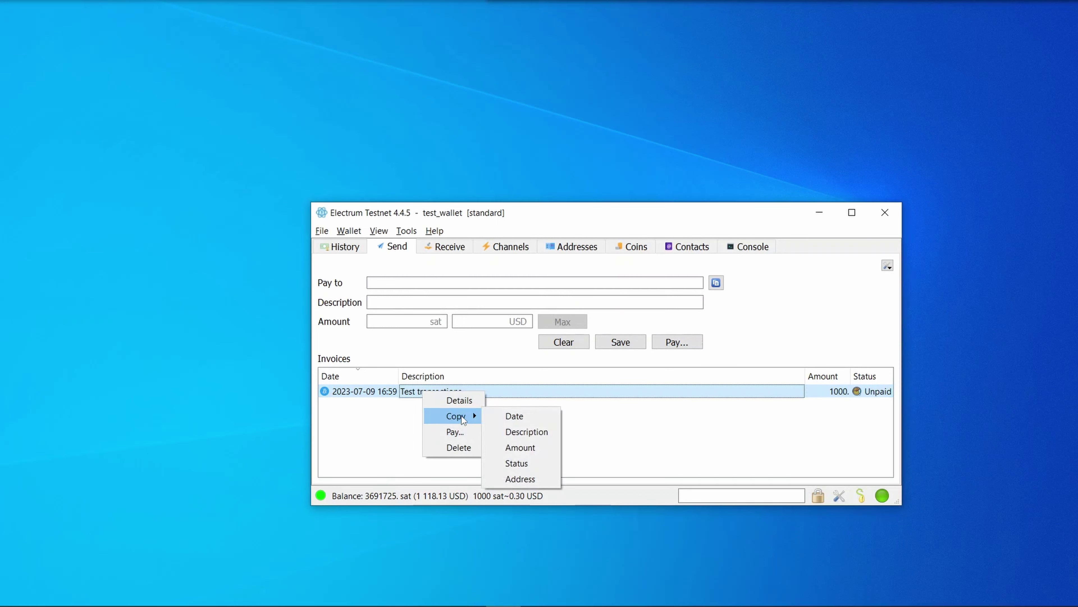
{"action": "left_click", "coordinate": [455, 432]}
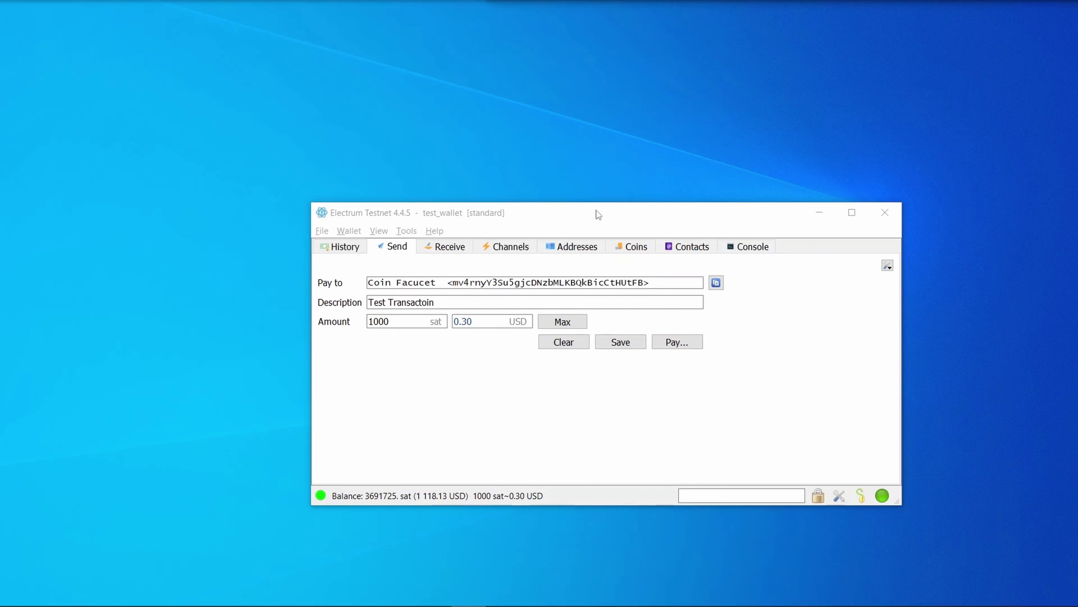
- Open the New Transaction dialog and try ETA, static 10 sat/byte and mempool fee settings
{"action": "left_click", "coordinate": [679, 342]}
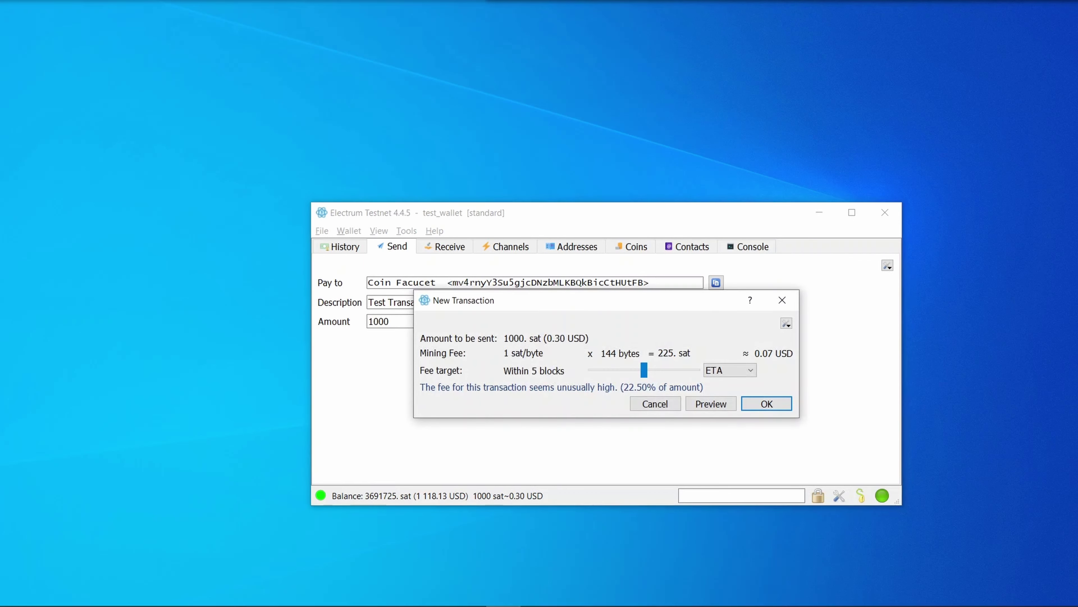
{"action": "left_click", "coordinate": [644, 370]}
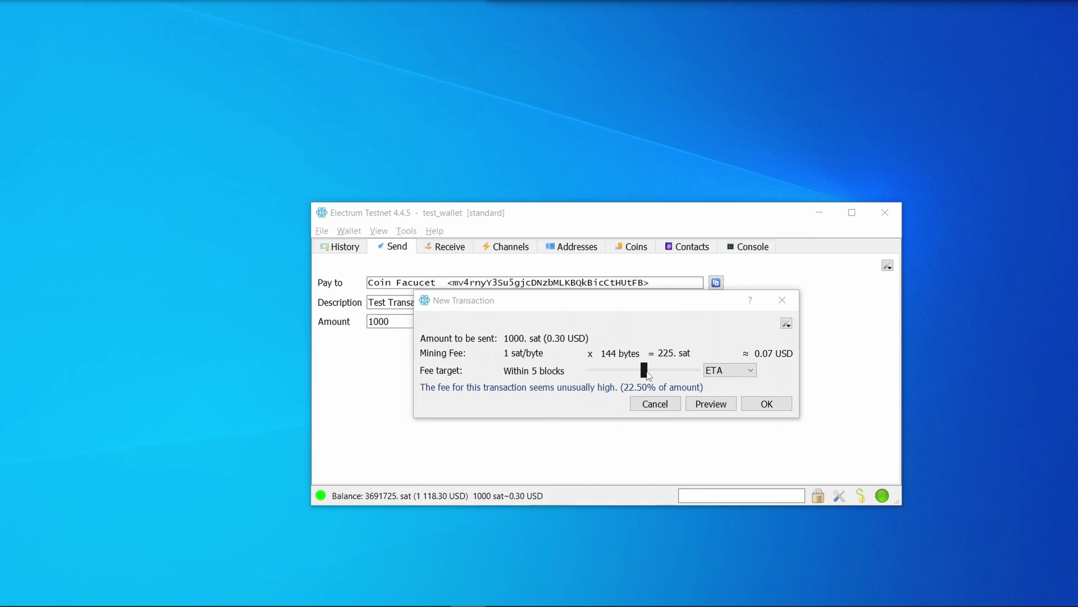
{"action": "left_click_drag", "start_coordinate": [644, 371], "coordinate": [731, 362]}
{"action": "left_click", "coordinate": [731, 369]}
{"action": "left_click", "coordinate": [712, 388]}
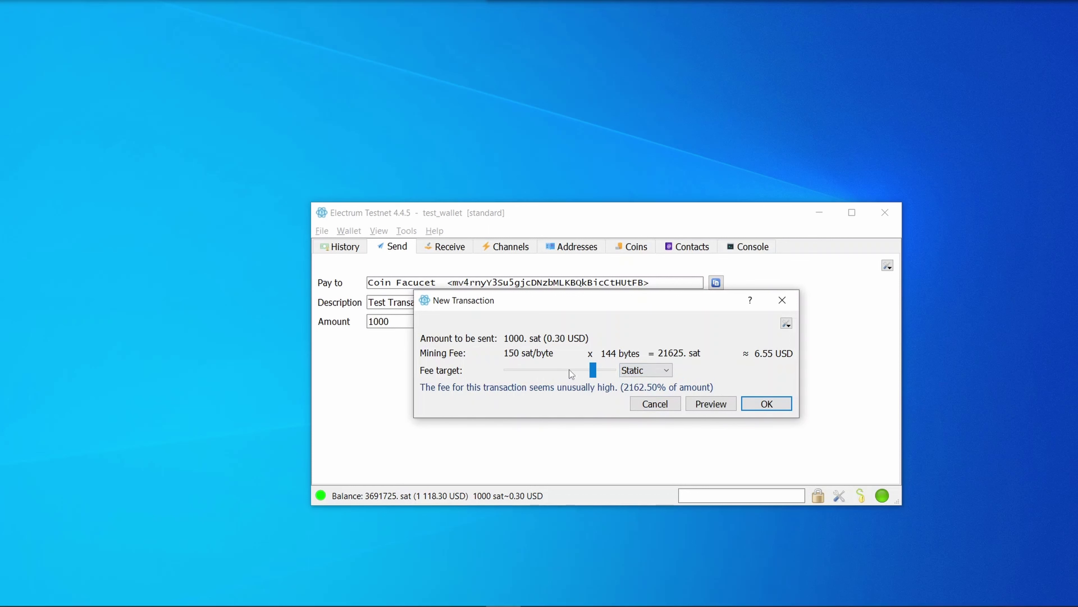
{"action": "left_click_drag", "start_coordinate": [593, 370], "coordinate": [536, 370]}
{"action": "left_click", "coordinate": [646, 368]}
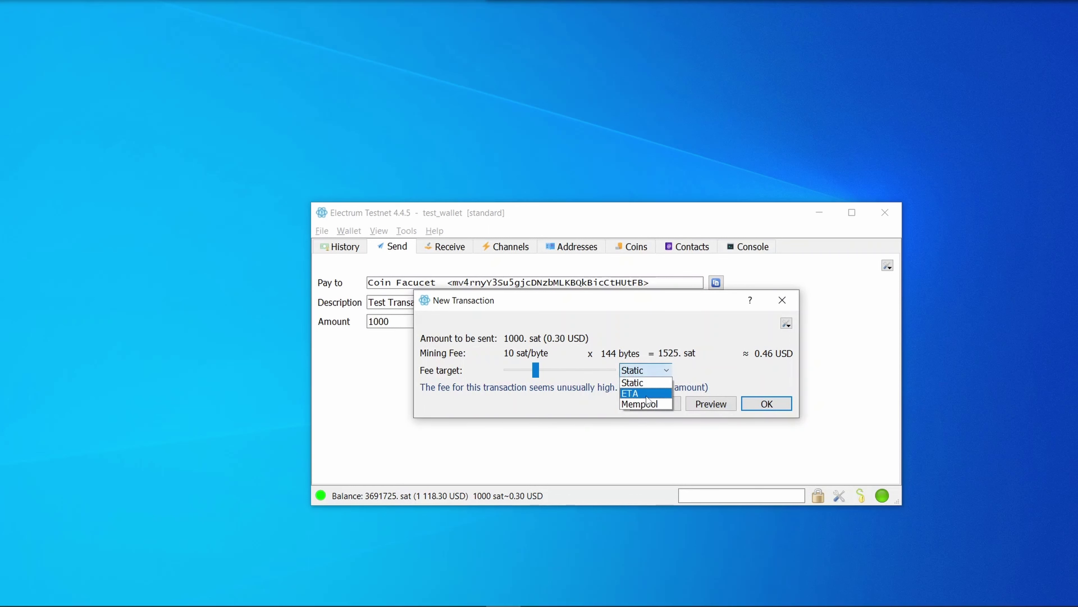
{"action": "left_click", "coordinate": [639, 401]}
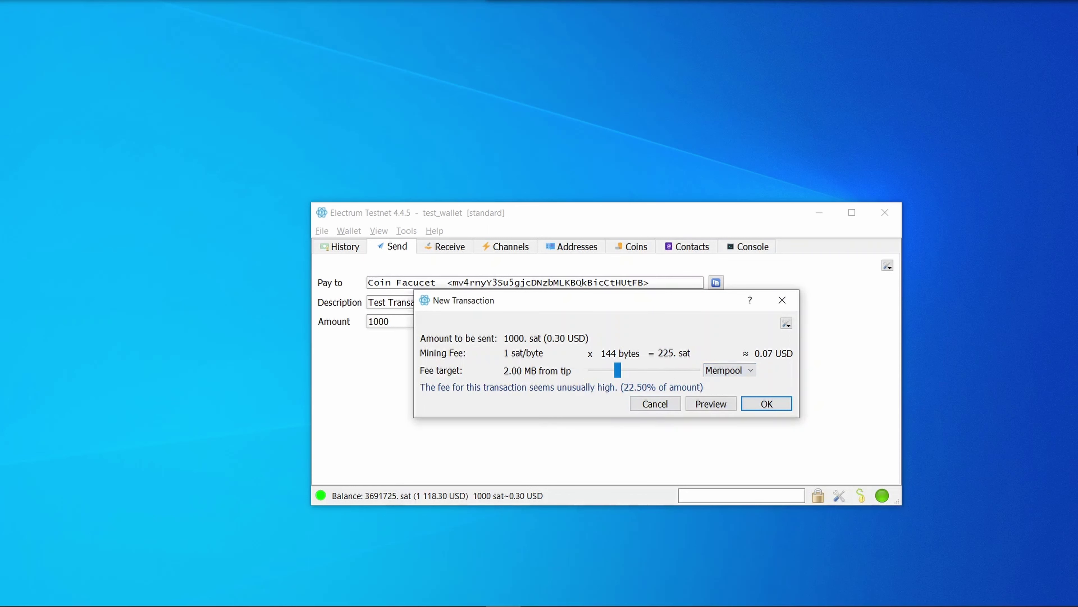
- Preview the unsigned transaction and browse its combine and share options
{"action": "left_click", "coordinate": [712, 404]}
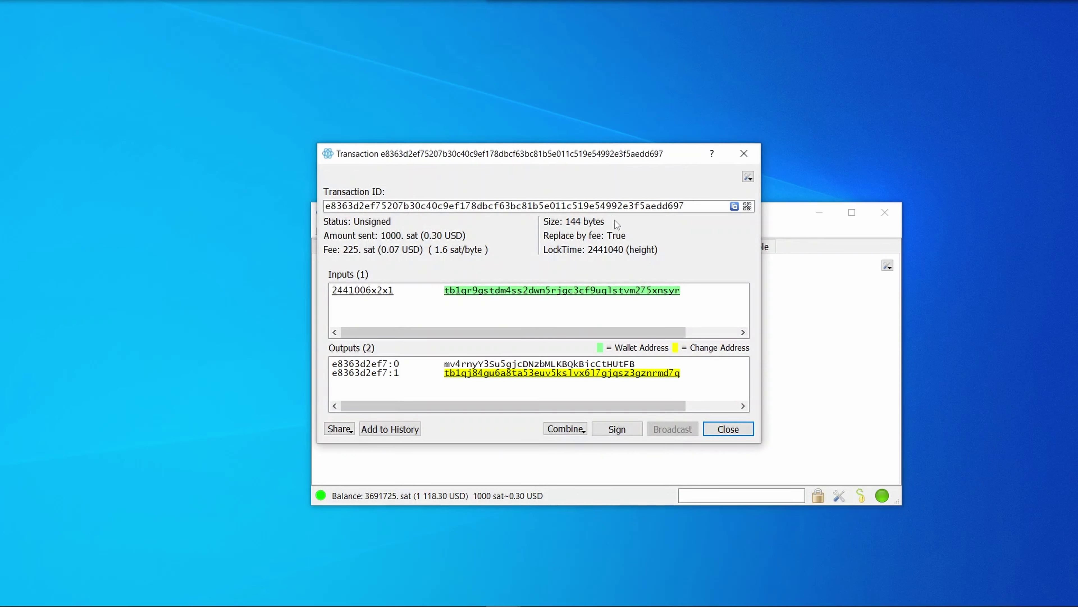
{"action": "left_click", "coordinate": [565, 429]}
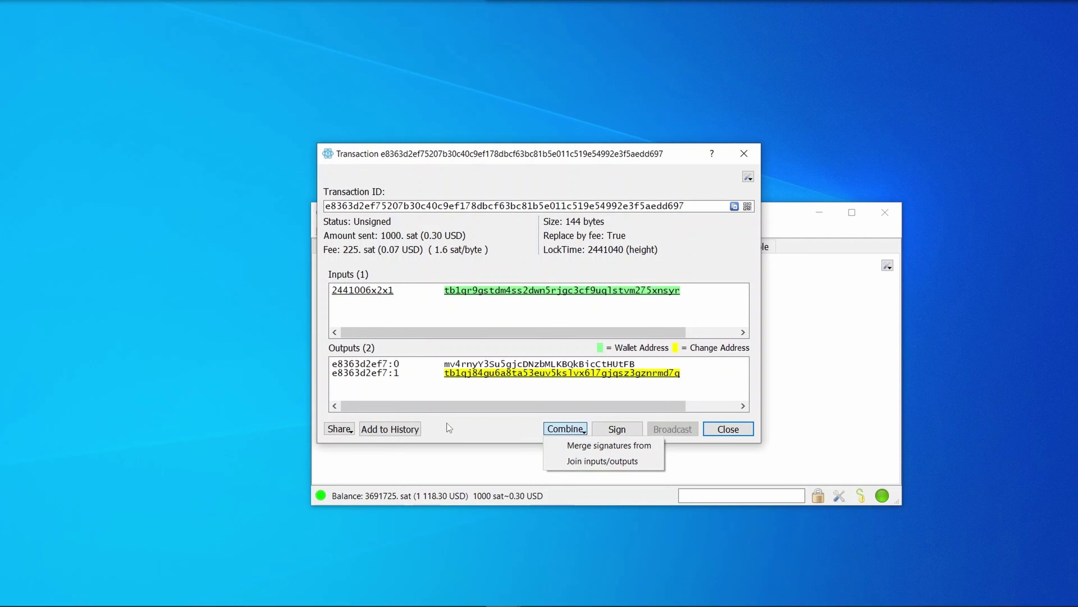
{"action": "left_click", "coordinate": [340, 429]}
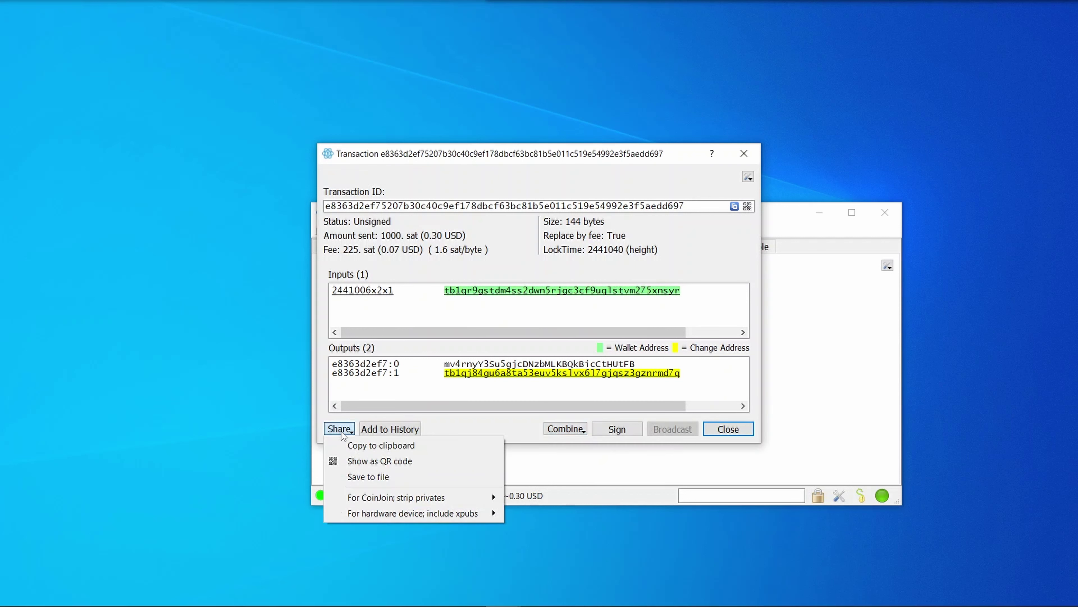
{"action": "left_click", "coordinate": [472, 413]}
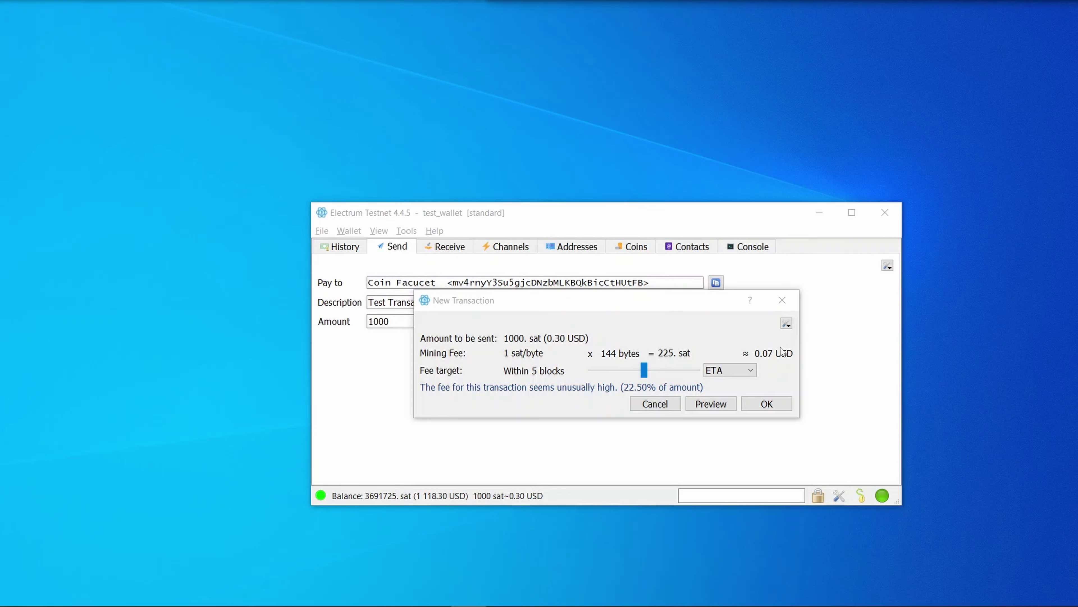
- Send the 1000 sat payment using the wallet password, then view History
{"action": "left_click", "coordinate": [767, 404]}
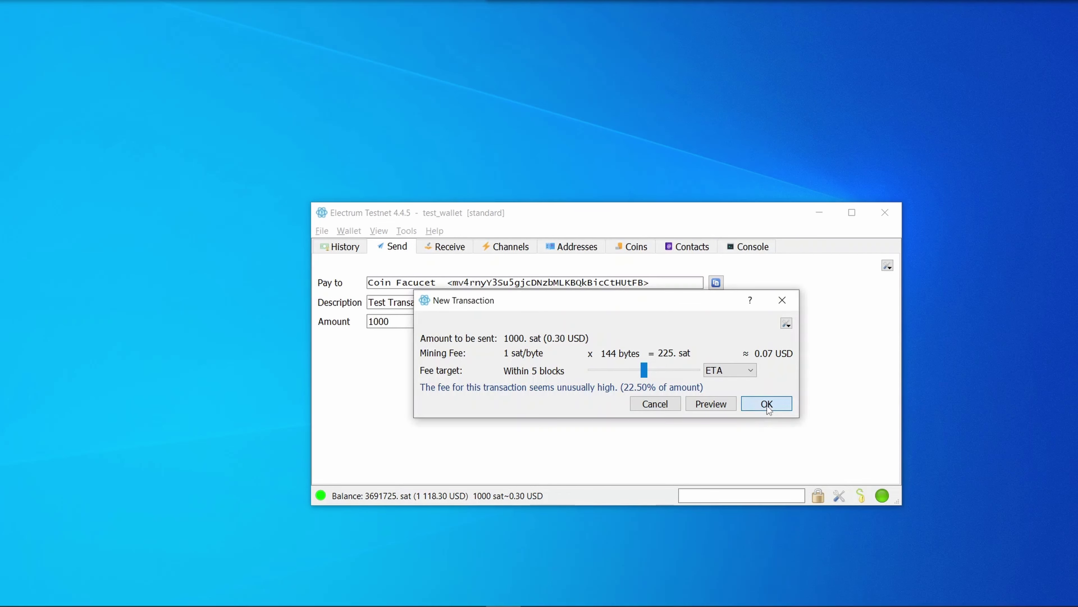
{"action": "type", "text": "••••••••"}
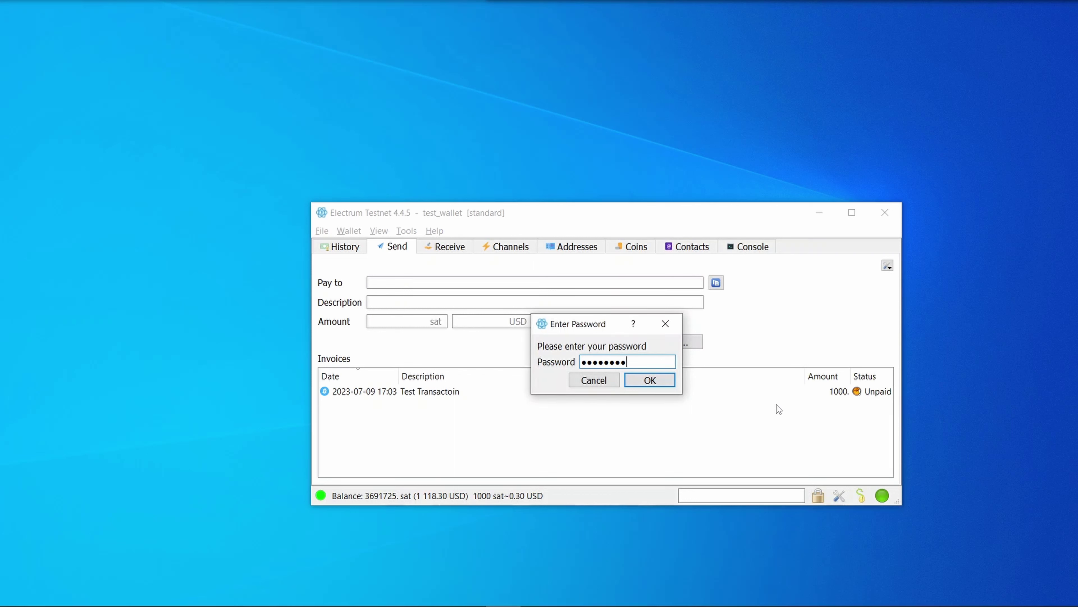
{"action": "key", "text": "Return"}
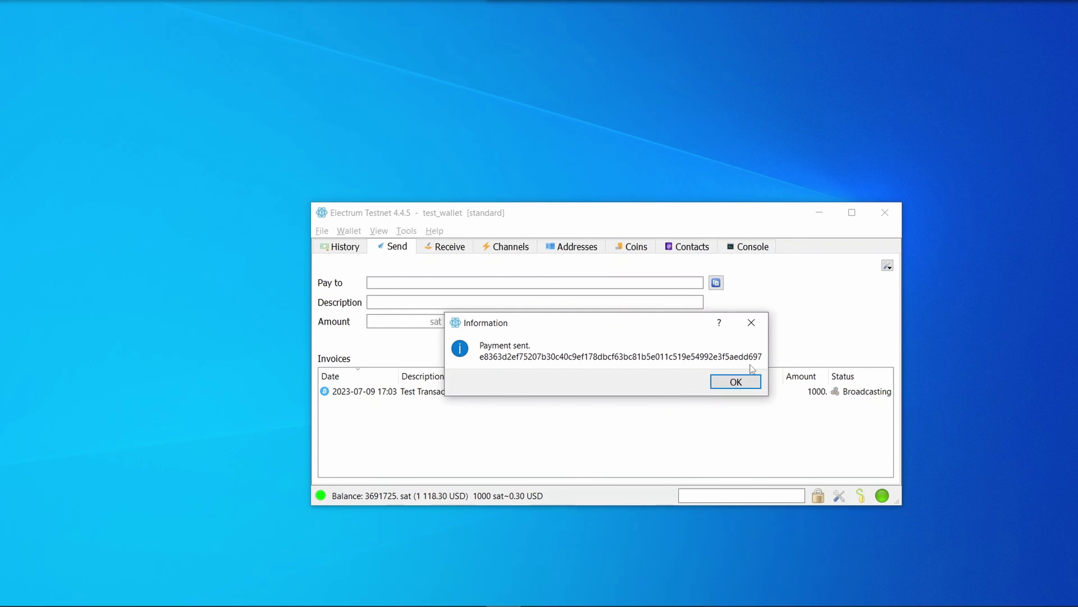
{"action": "left_click", "coordinate": [738, 382]}
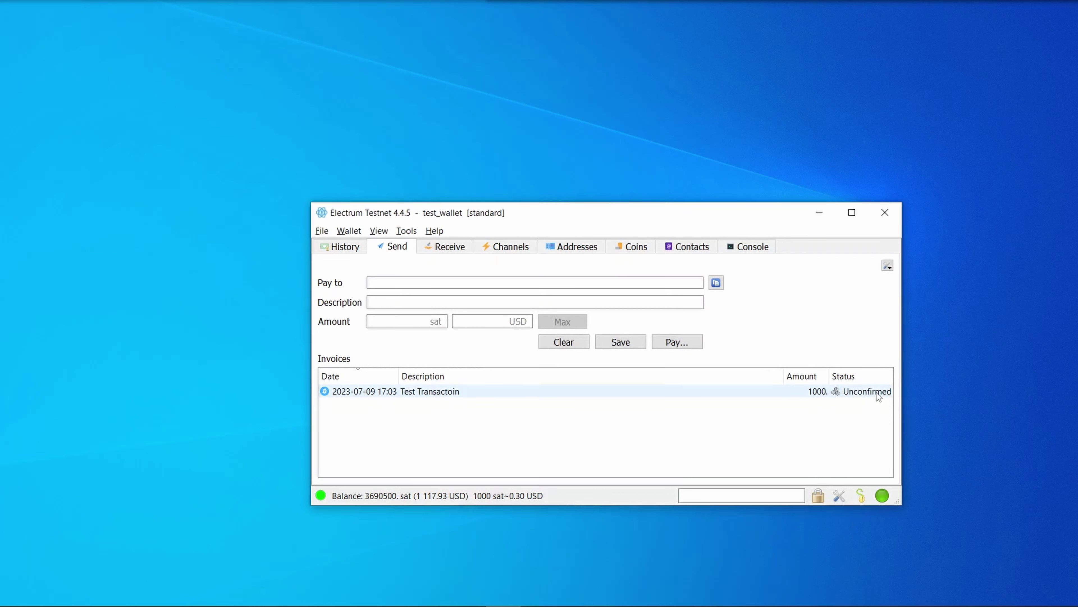
{"action": "left_click", "coordinate": [342, 247]}
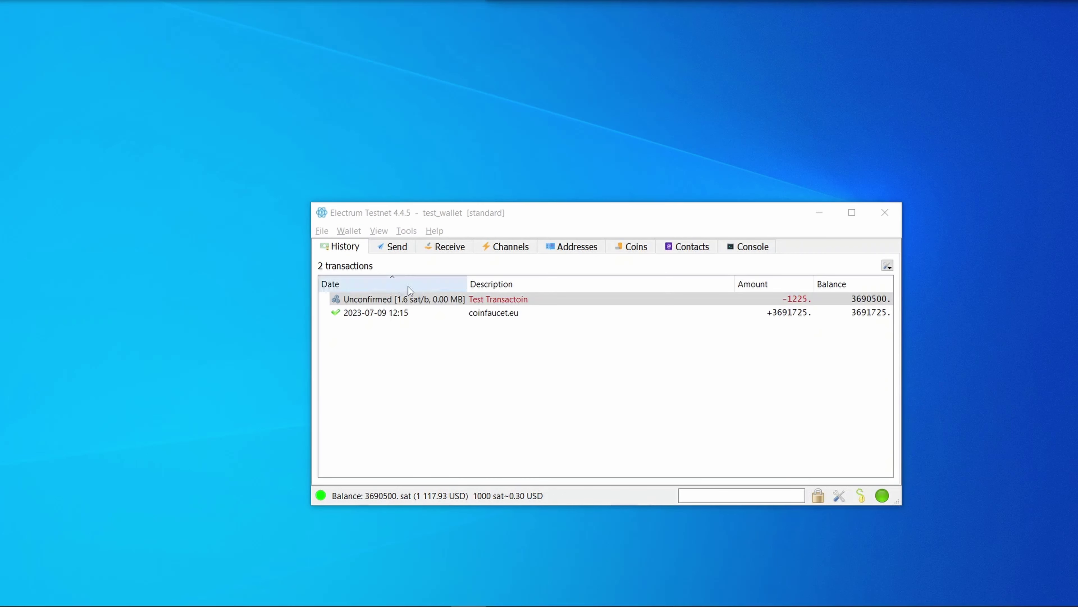
- Bump the unconfirmed payment's fee to a static 10 sat/byte, signing with the wallet password
{"action": "right_click", "coordinate": [429, 298]}
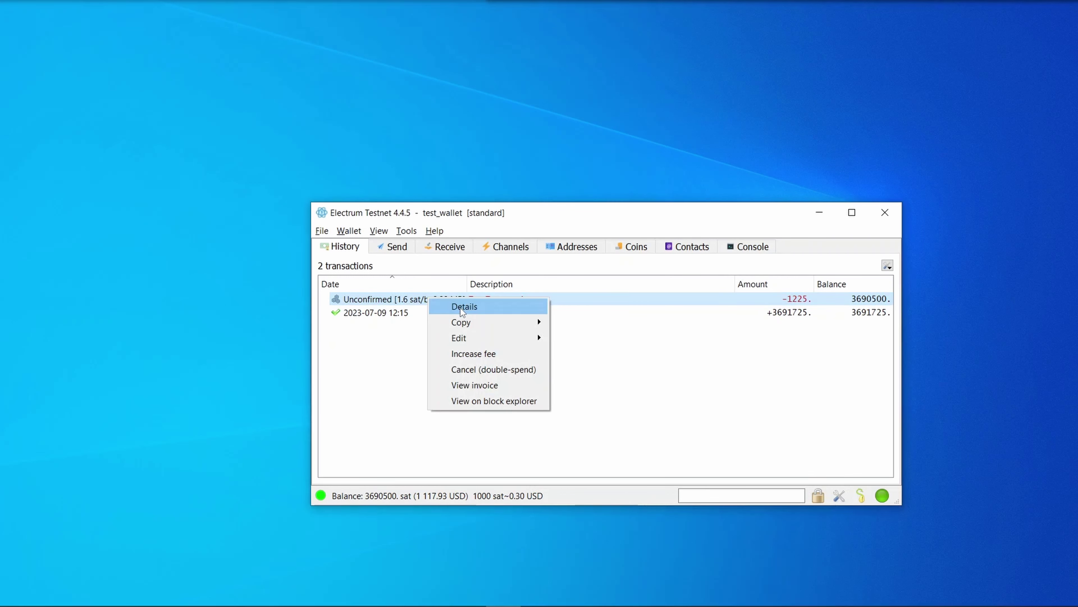
{"action": "mouse_move", "coordinate": [465, 328]}
{"action": "left_click", "coordinate": [472, 355]}
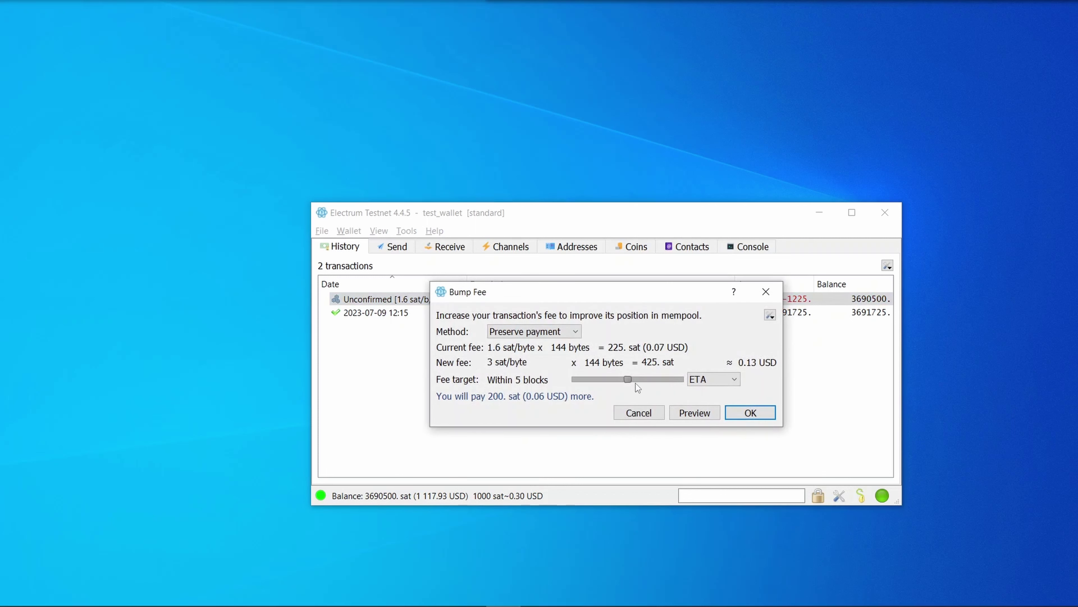
{"action": "mouse_move", "coordinate": [631, 378]}
{"action": "left_mouse_down"}
{"action": "mouse_move", "coordinate": [662, 380]}
{"action": "mouse_move", "coordinate": [627, 385]}
{"action": "left_mouse_up"}
{"action": "left_click", "coordinate": [713, 379]}
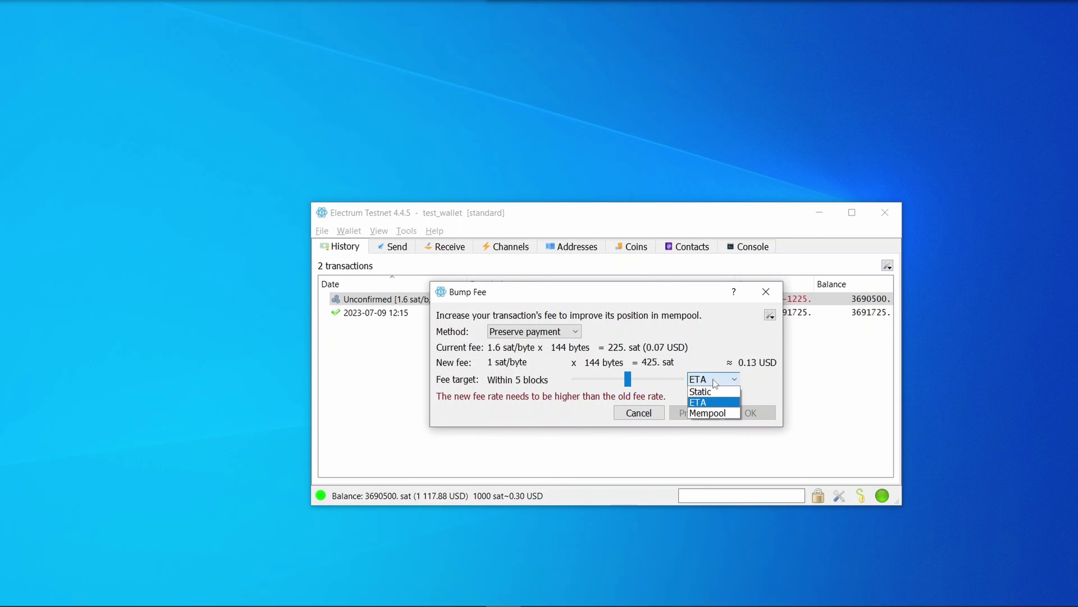
{"action": "left_click", "coordinate": [714, 390]}
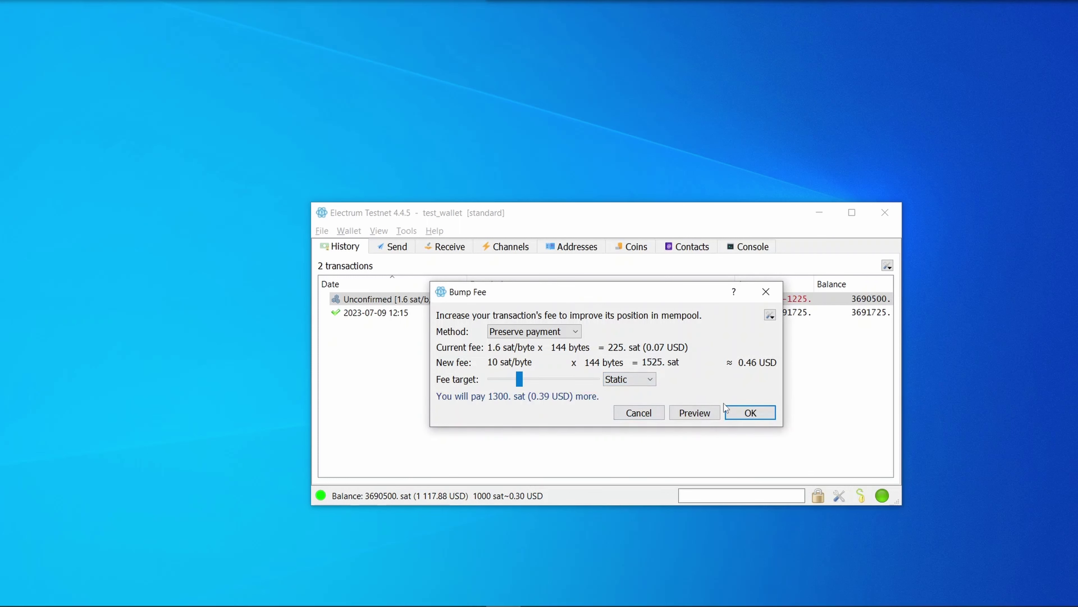
{"action": "left_click", "coordinate": [747, 413]}
{"action": "type", "text": "1234"}
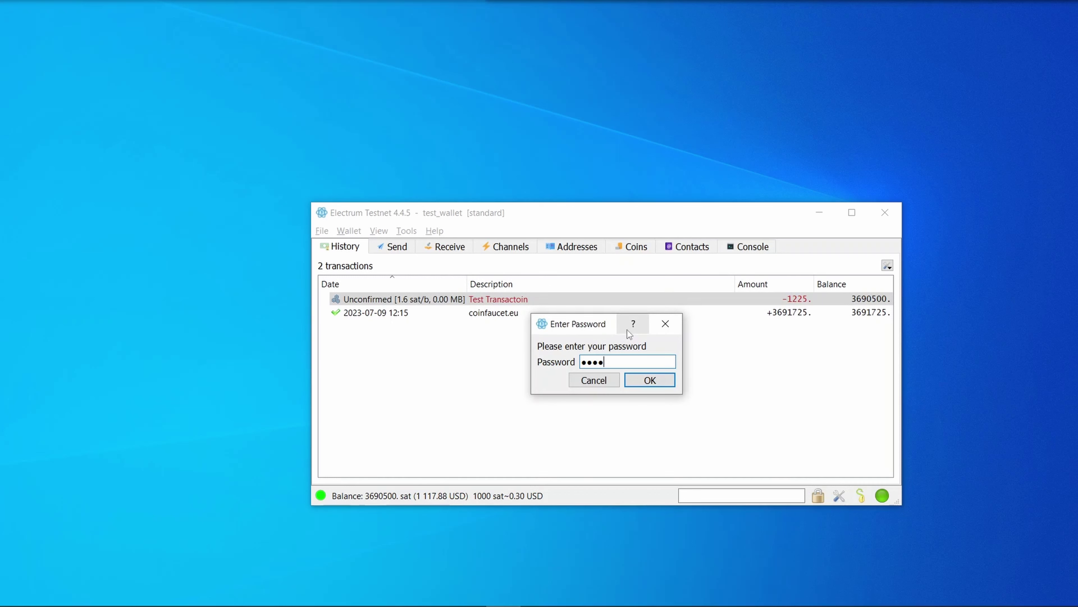
{"action": "type", "text": "5678"}
{"action": "key", "text": "Return"}
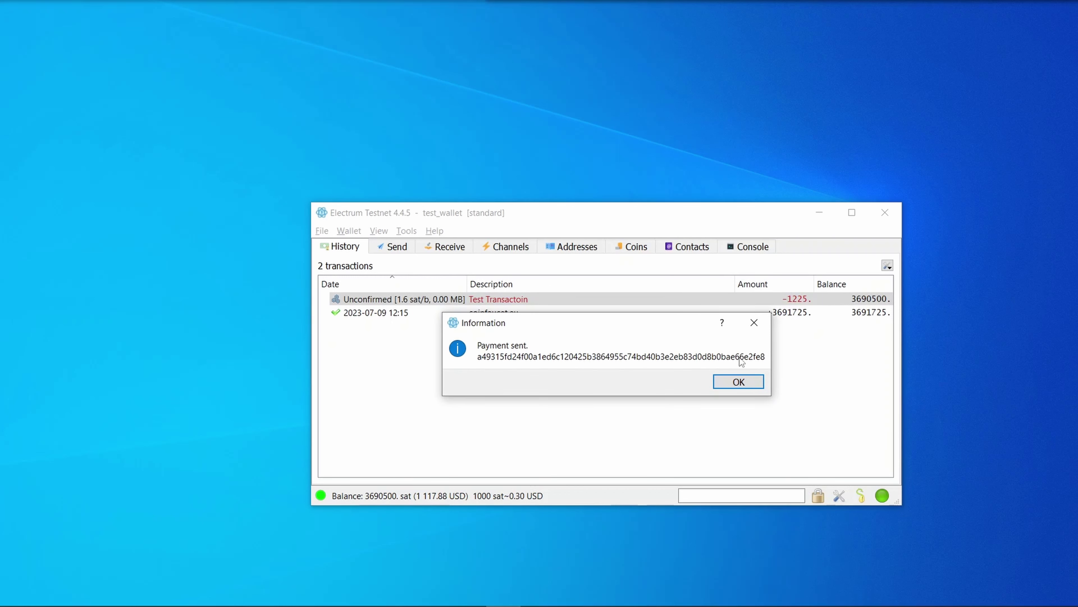
- Open the Test Transactoin details and select its change address in Outputs
{"action": "left_click", "coordinate": [739, 382]}
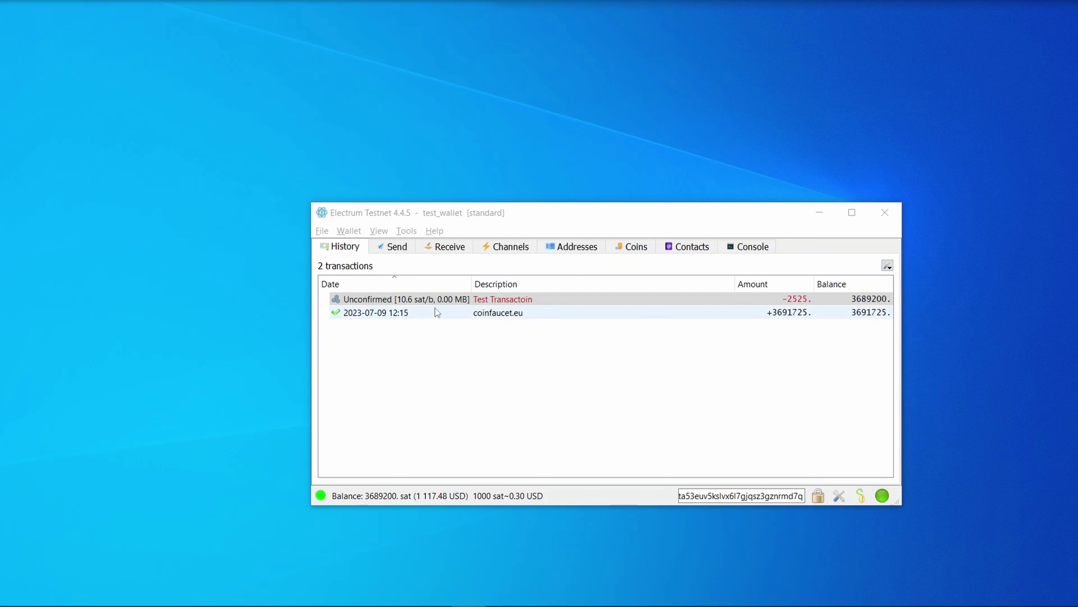
{"action": "double_click", "coordinate": [430, 298]}
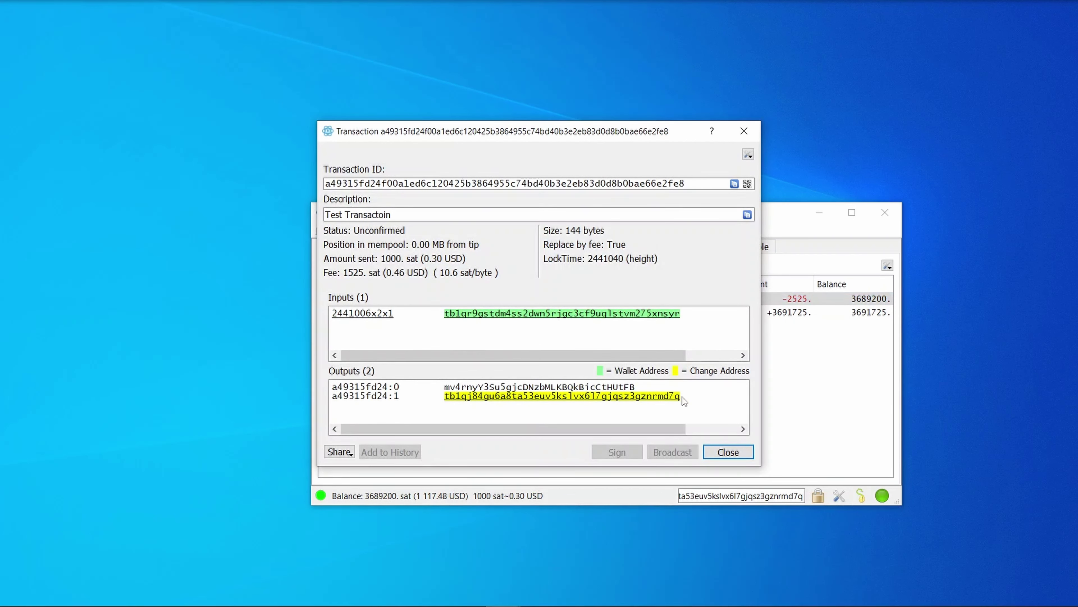
{"action": "left_click_drag", "start_coordinate": [681, 398], "coordinate": [443, 400]}
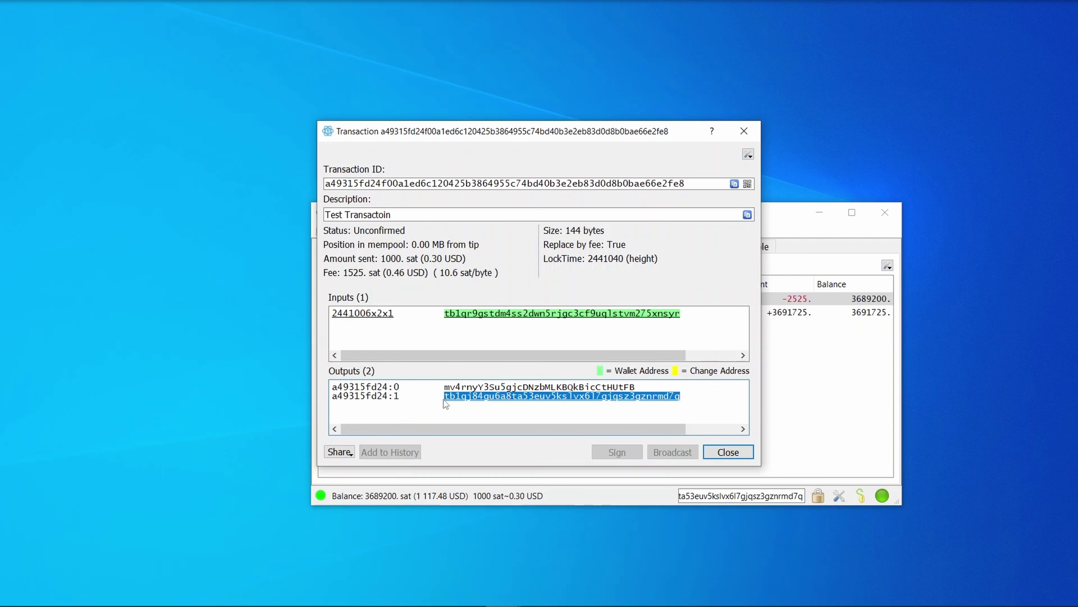
{"action": "key", "text": "Escape"}
- In the address list, add the change address to coin control
{"action": "left_click", "coordinate": [567, 246]}
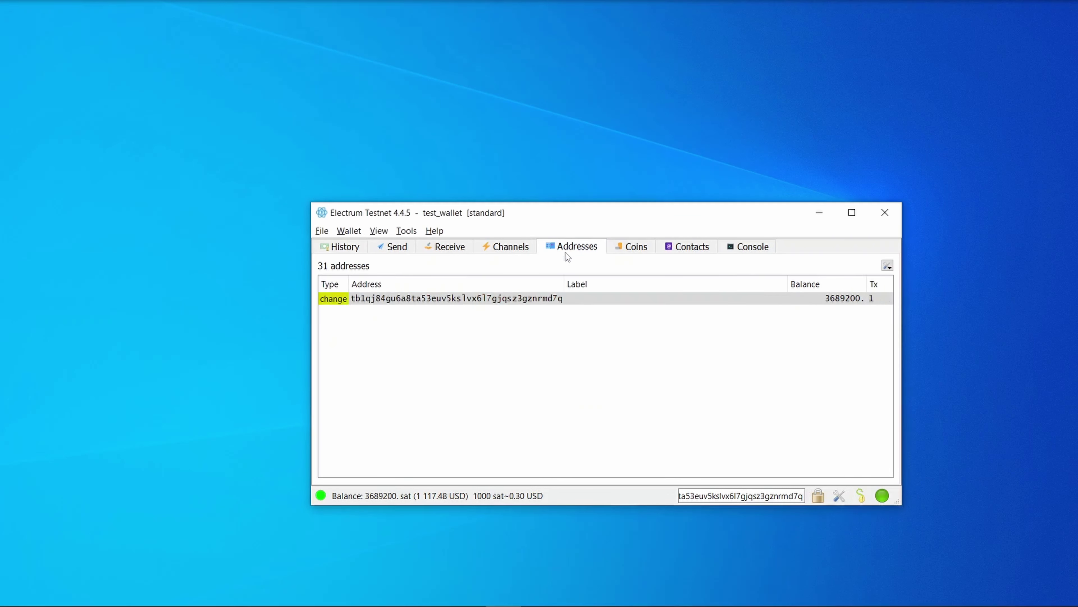
{"action": "left_click", "coordinate": [704, 495]}
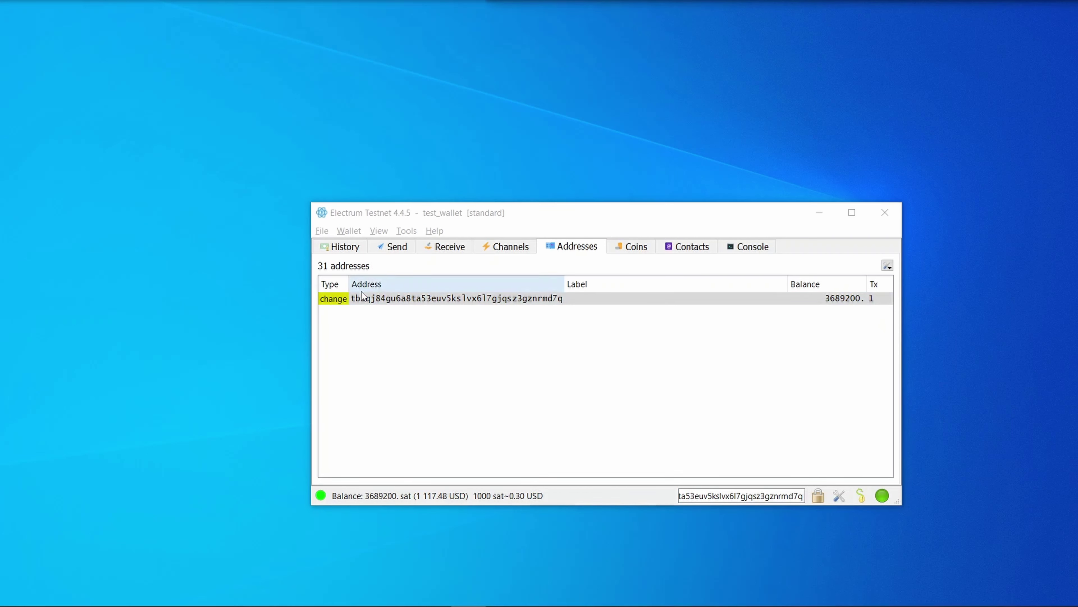
{"action": "right_click", "coordinate": [369, 300]}
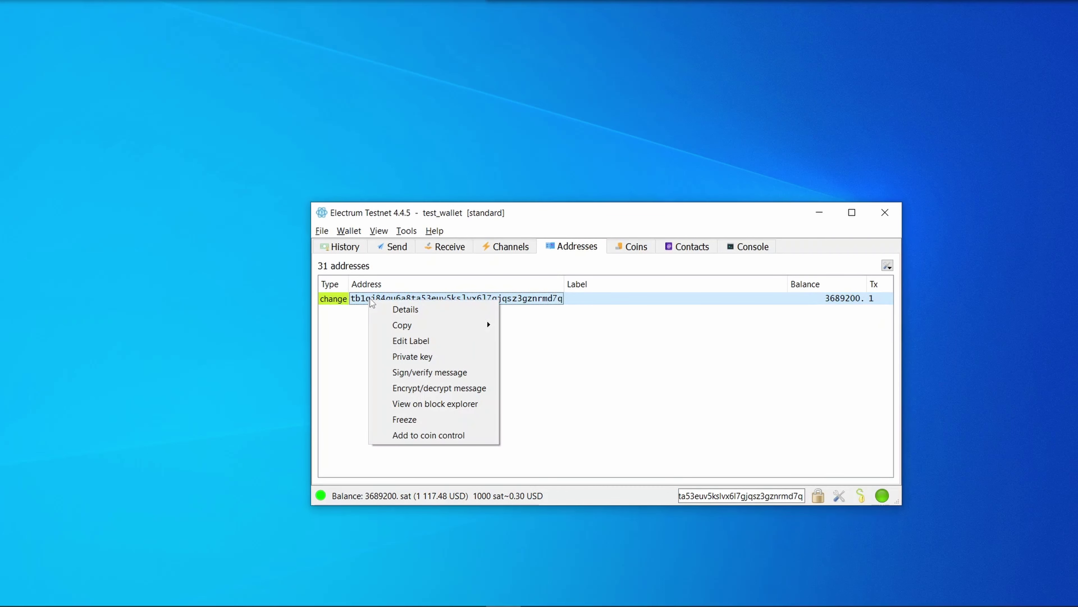
{"action": "left_click", "coordinate": [462, 436]}
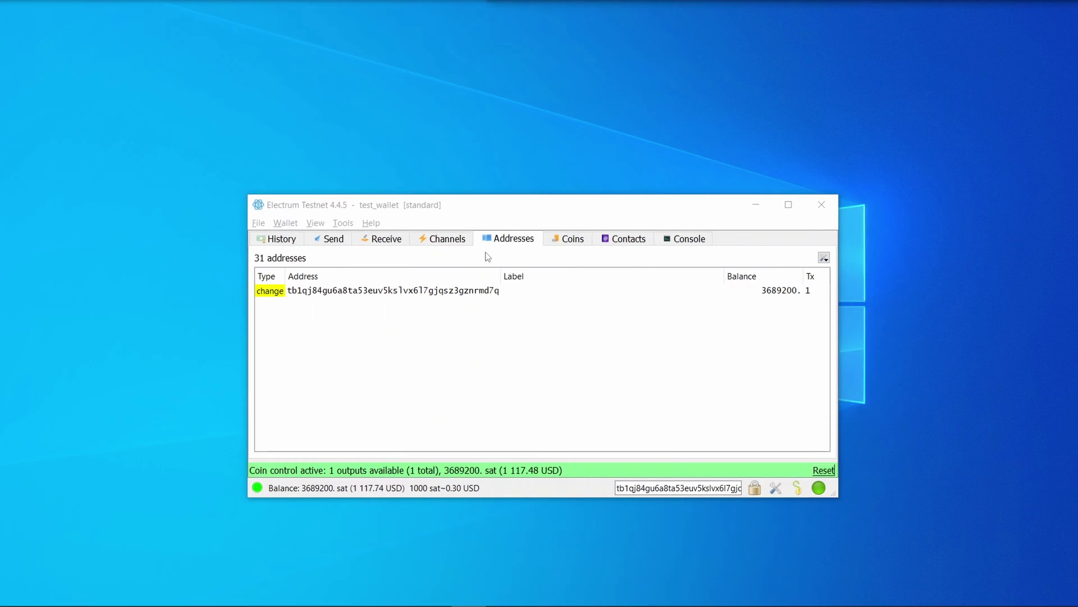
- Copy the change address and start a 1000 sat payment to it from Send
{"action": "right_click", "coordinate": [355, 294]}
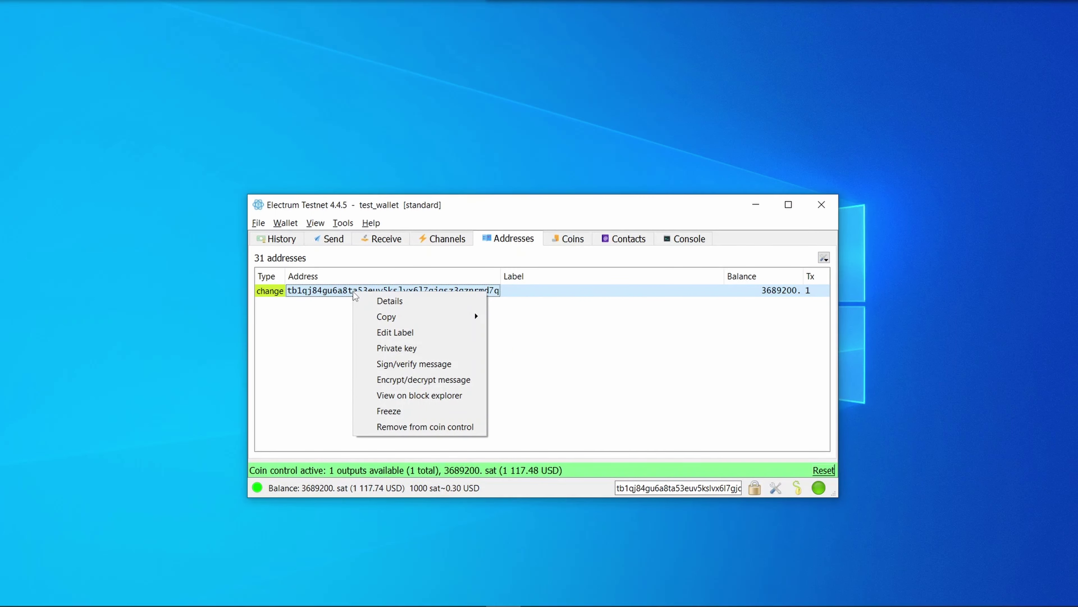
{"action": "mouse_move", "coordinate": [464, 318]}
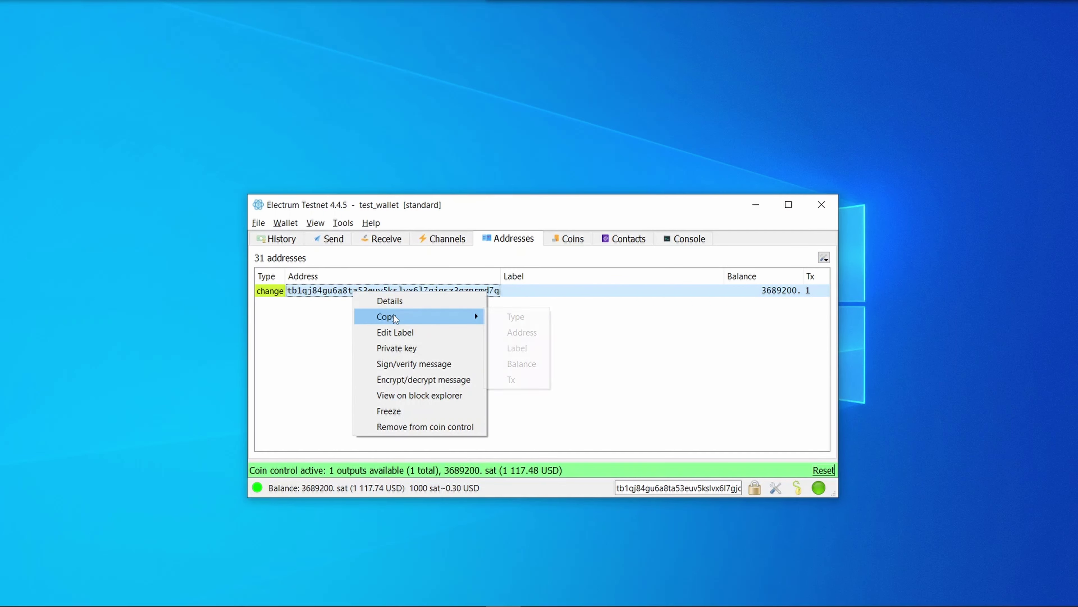
{"action": "left_click", "coordinate": [526, 331]}
{"action": "left_click", "coordinate": [332, 240]}
{"action": "left_click", "coordinate": [334, 276]}
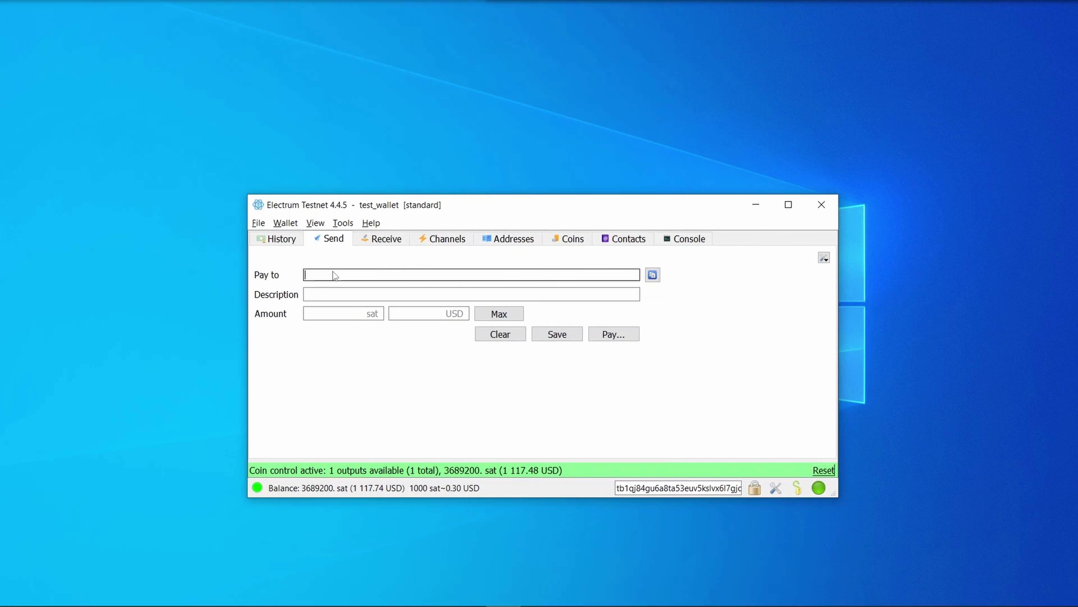
{"action": "key", "text": "ctrl+v"}
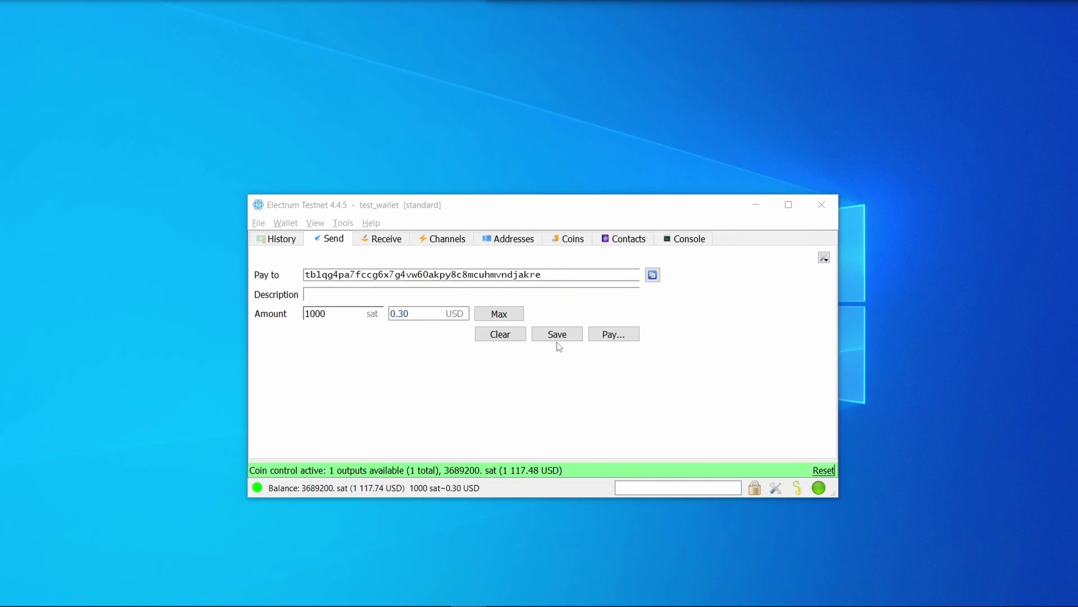
{"action": "left_click", "coordinate": [612, 333]}
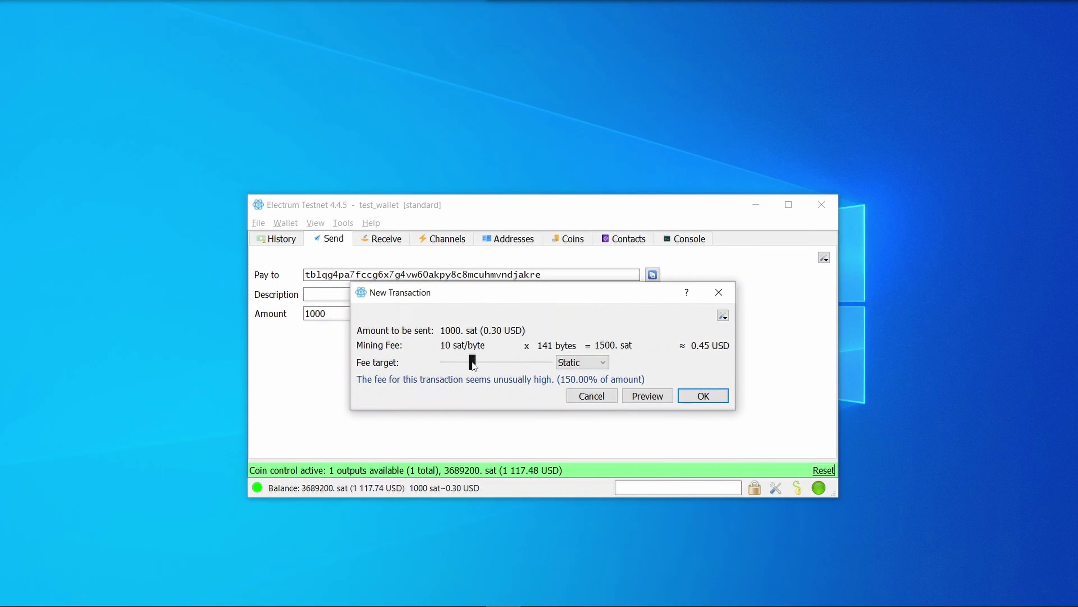
- Send the payment at 300 sat/byte with confirmed-only coins toggled, authorising with the wallet password
{"action": "left_click_drag", "start_coordinate": [474, 362], "coordinate": [612, 365]}
{"action": "left_click", "coordinate": [728, 315]}
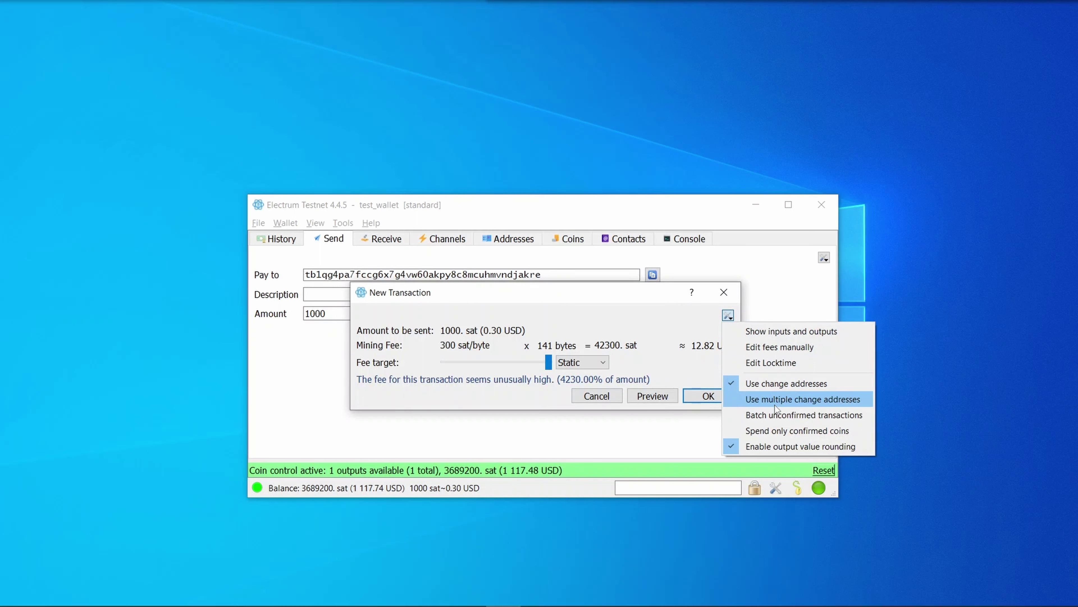
{"action": "left_click", "coordinate": [779, 430]}
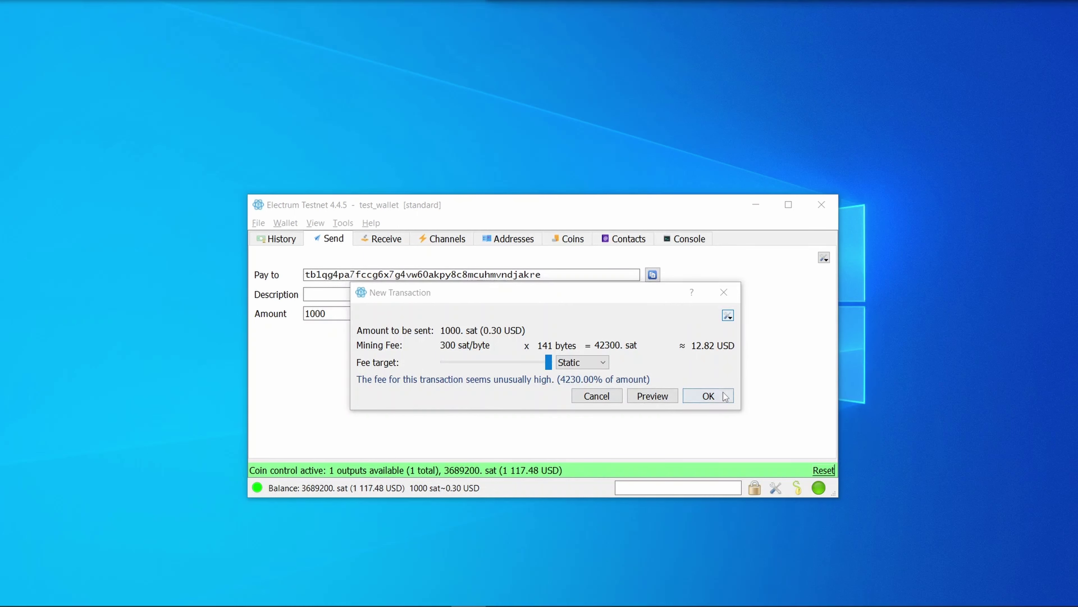
{"action": "left_click", "coordinate": [727, 395]}
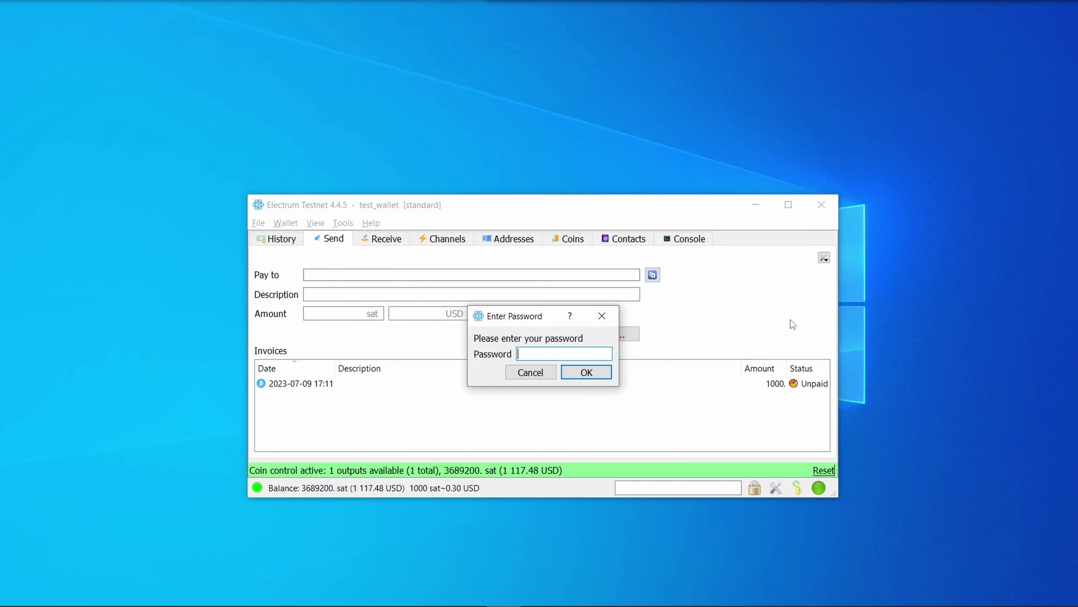
{"action": "type", "text": "•••••••"}
{"action": "key", "text": "Return"}
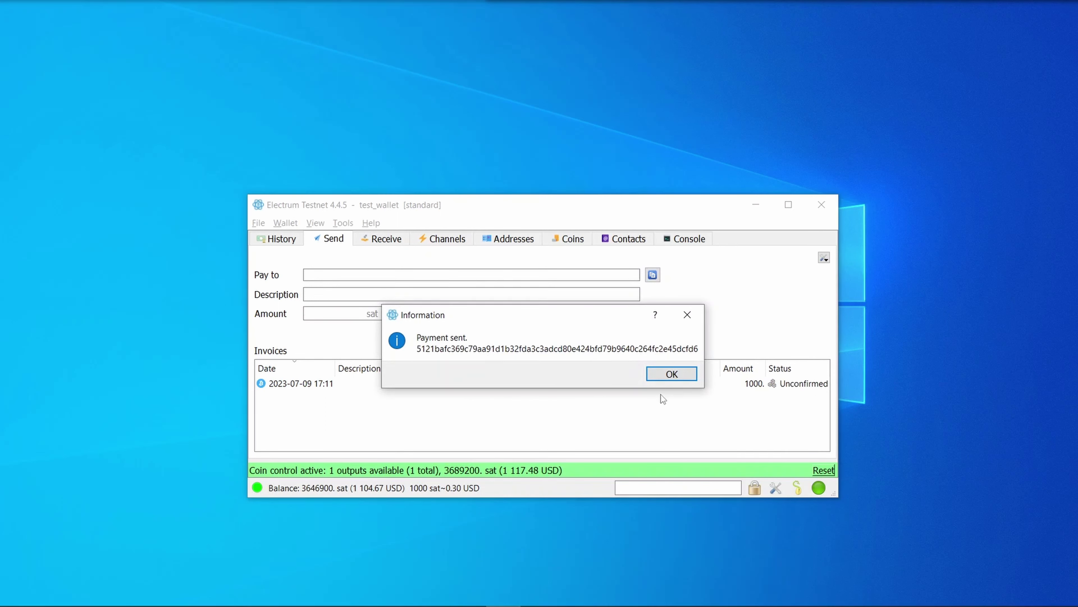
{"action": "left_click", "coordinate": [670, 376]}
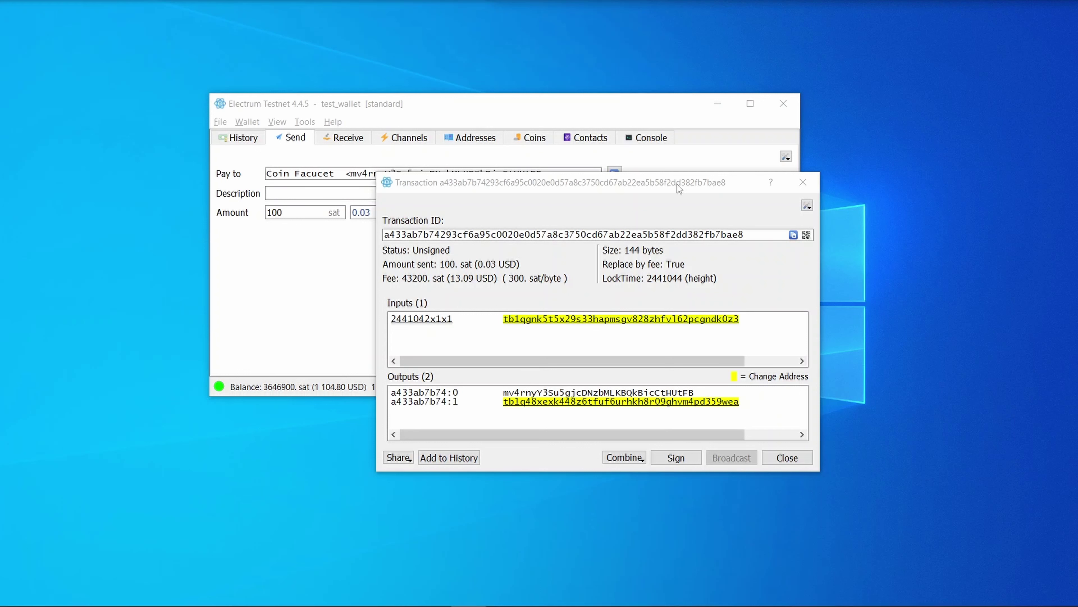
- Open the transaction's sharing options, then browse the Tools menu's Load transaction entries
{"action": "left_click", "coordinate": [408, 458]}
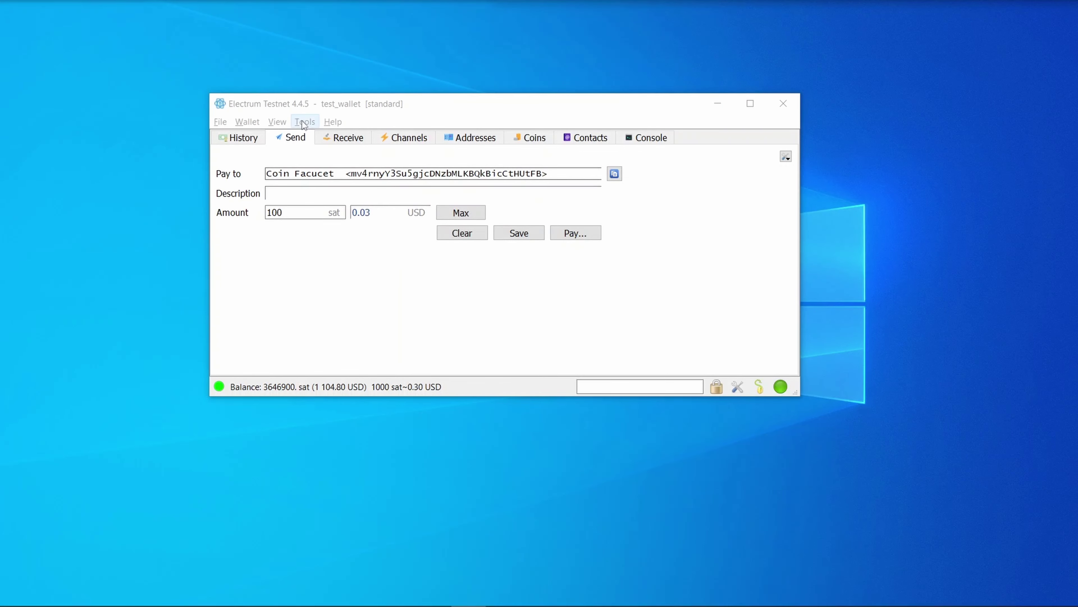
{"action": "left_click", "coordinate": [304, 122]}
{"action": "mouse_move", "coordinate": [337, 230]}
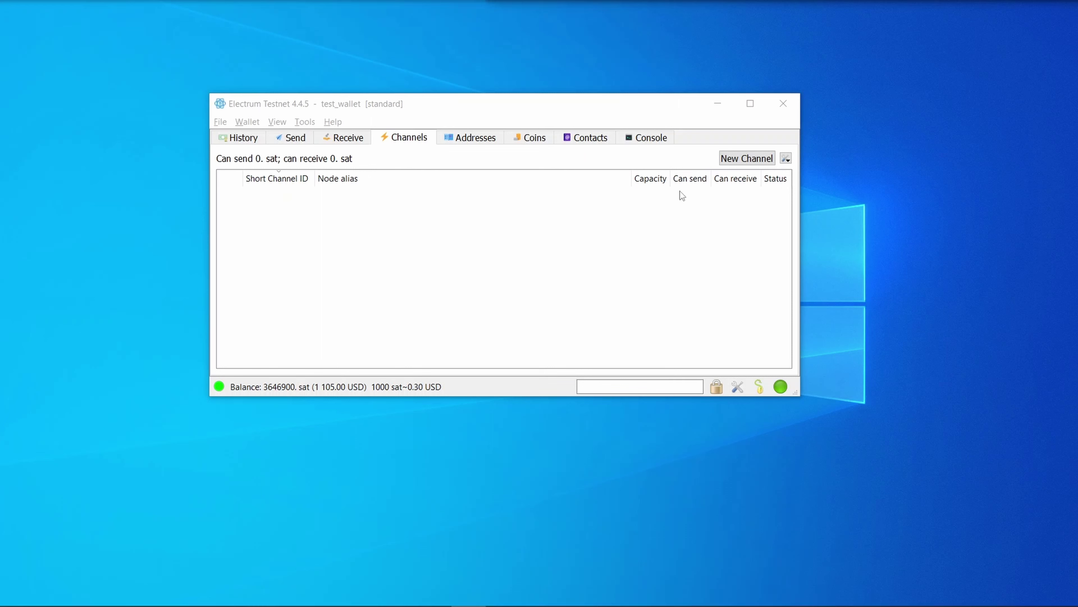
- Set up a new 200000 sat Lightning channel with Electrum trampoline as remote node
{"action": "left_click", "coordinate": [747, 159]}
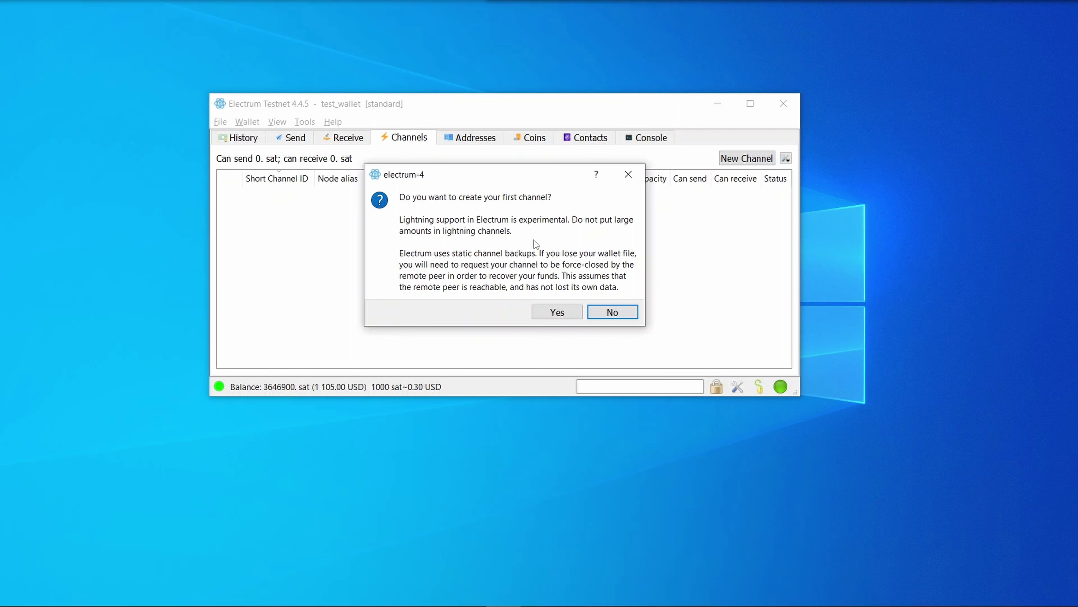
{"action": "left_click", "coordinate": [557, 312]}
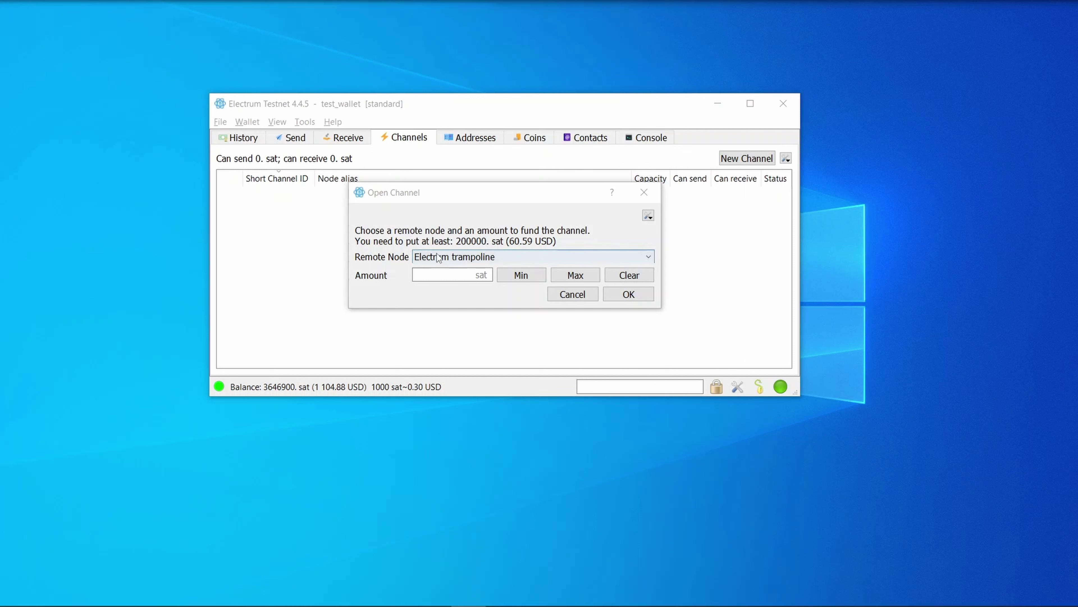
{"action": "left_click", "coordinate": [452, 257]}
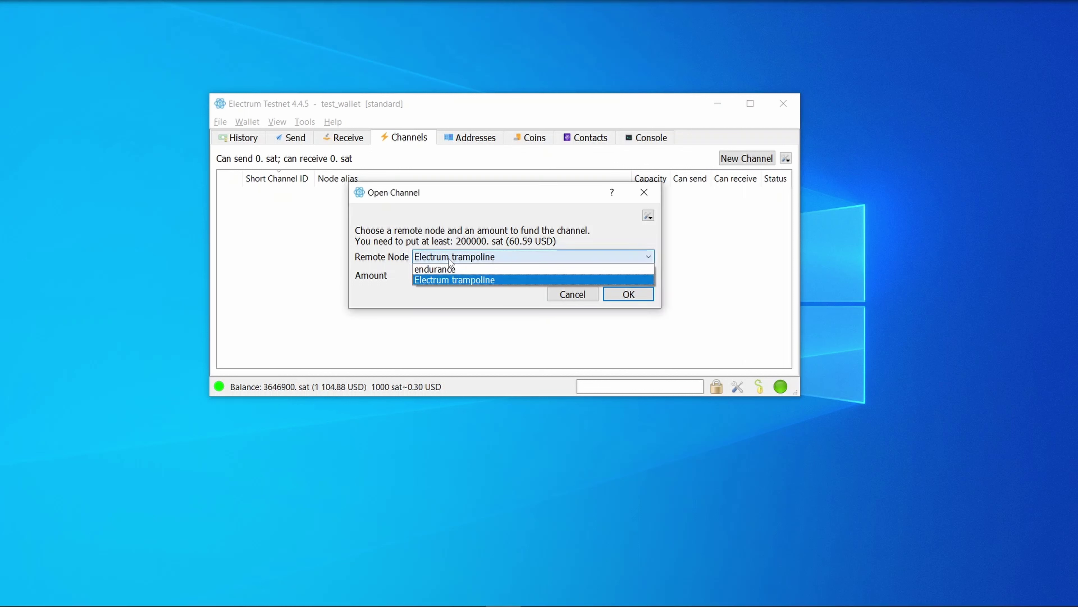
{"action": "left_click", "coordinate": [448, 258]}
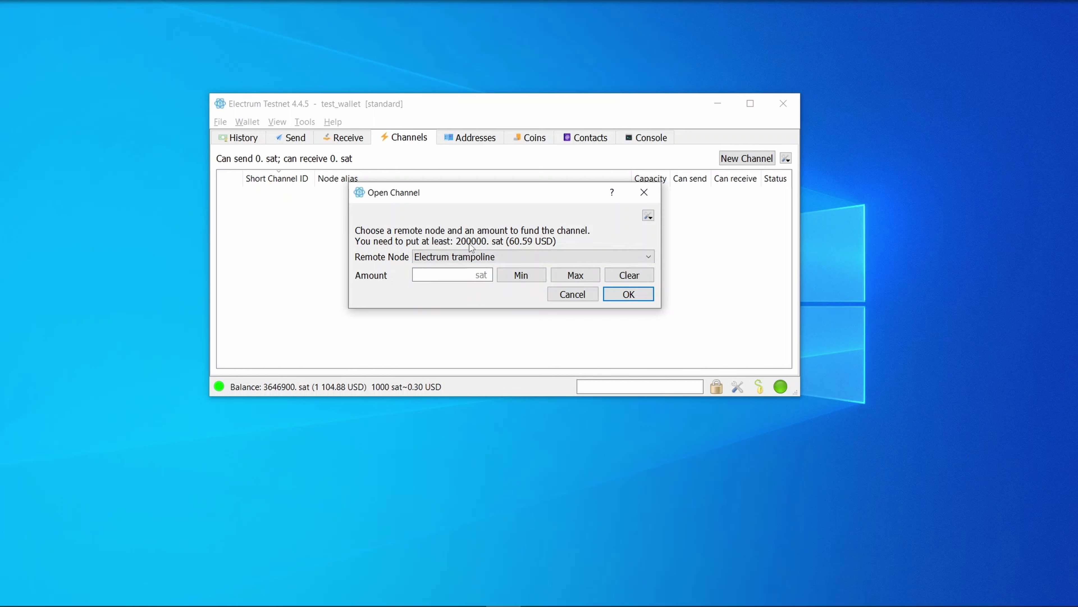
{"action": "left_click", "coordinate": [450, 268]}
{"action": "type", "text": "200000"}
{"action": "left_click", "coordinate": [643, 217]}
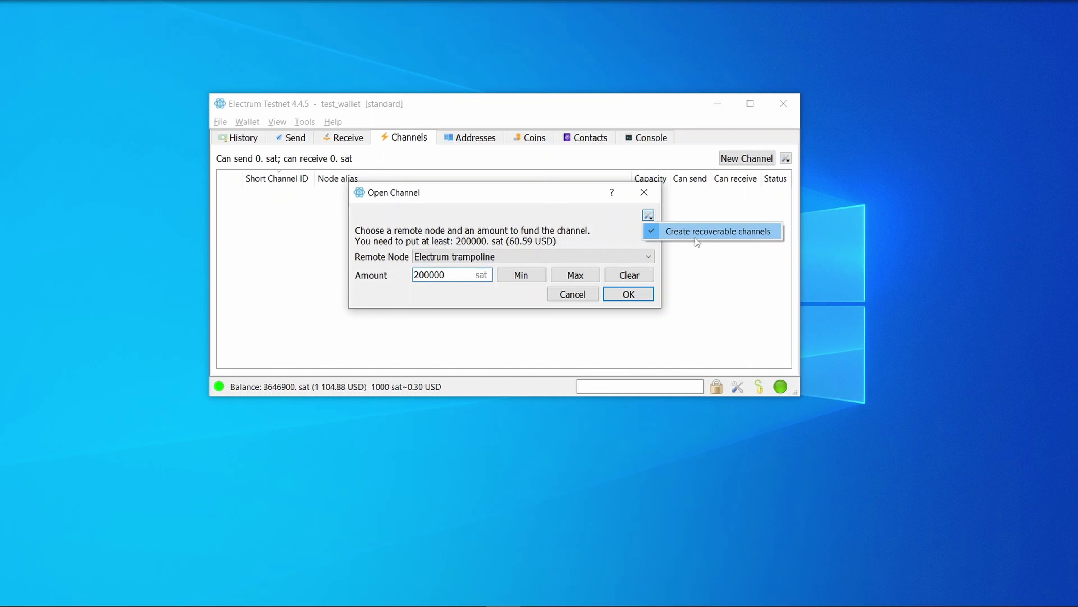
{"action": "left_click", "coordinate": [579, 258]}
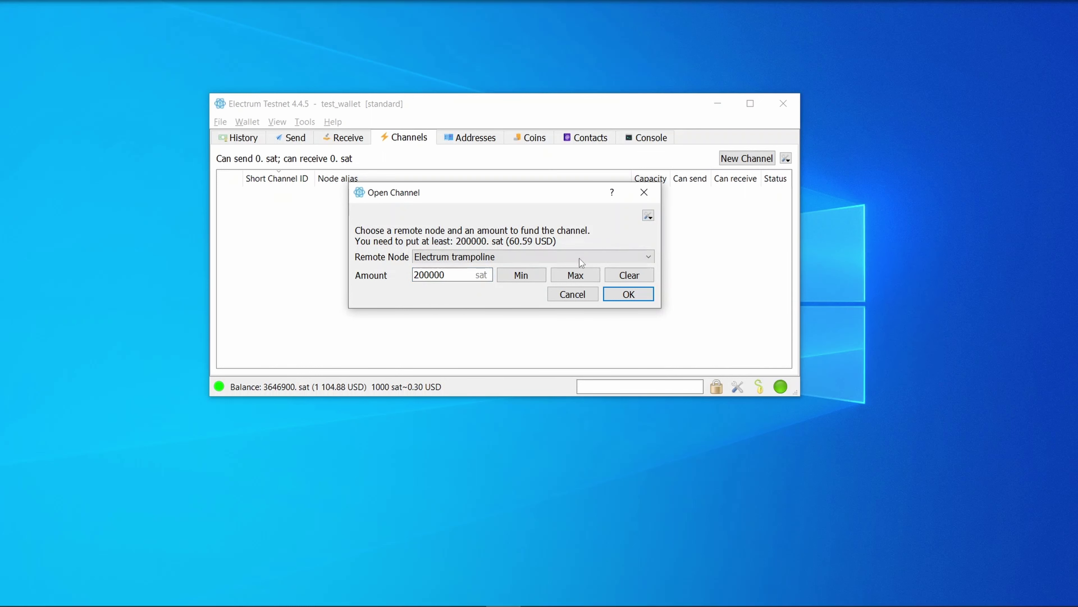
{"action": "left_click", "coordinate": [624, 294]}
- Fund the channel using an ETA fee target and the wallet password
{"action": "left_click", "coordinate": [539, 261]}
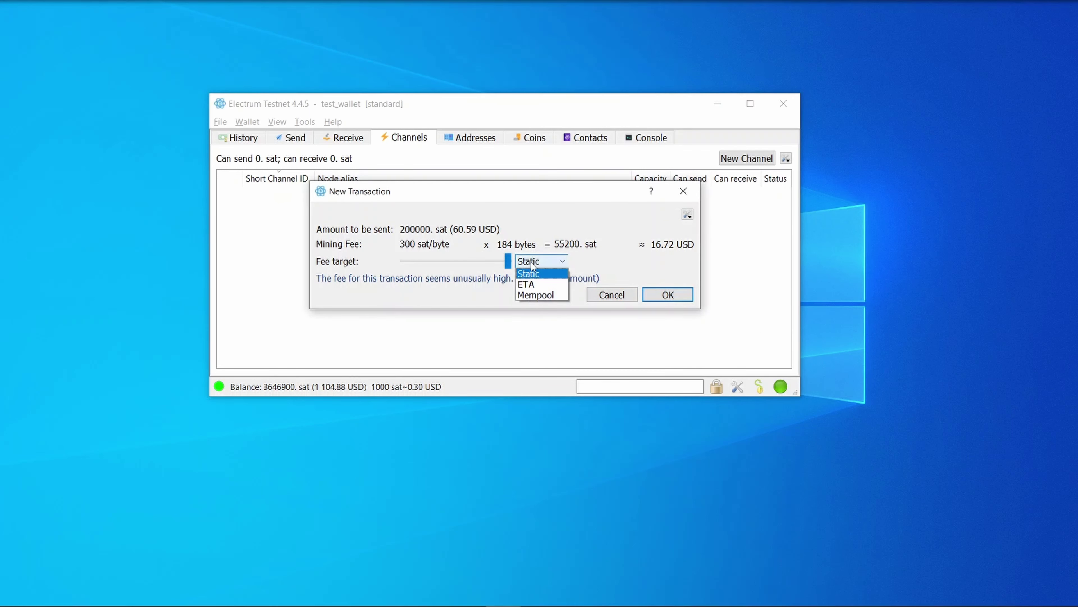
{"action": "left_click", "coordinate": [534, 283]}
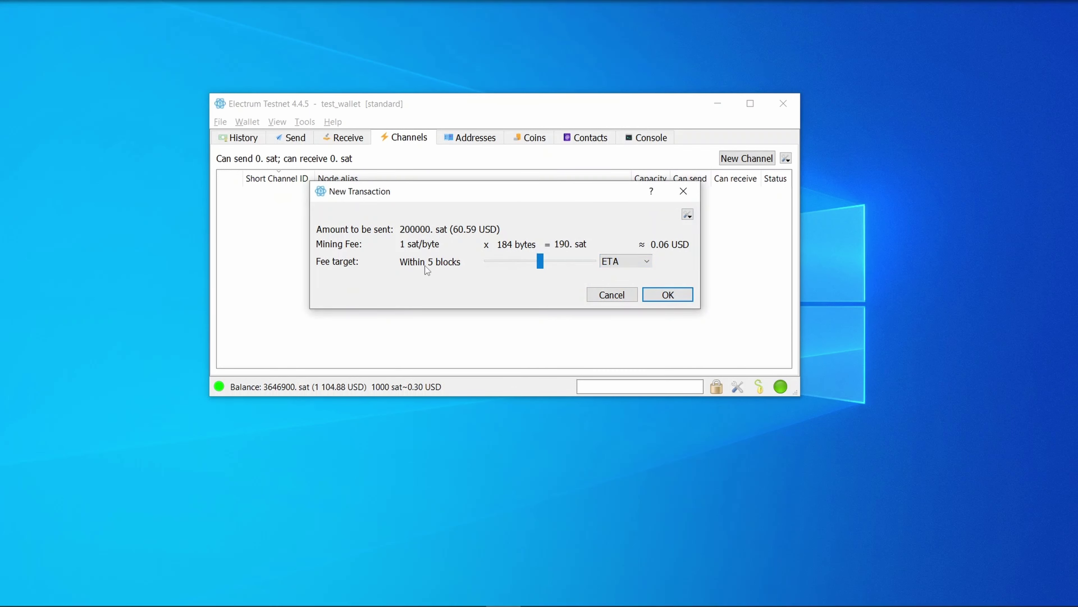
{"action": "left_click", "coordinate": [666, 295]}
{"action": "type", "text": "**********"}
{"action": "key", "text": "Return"}
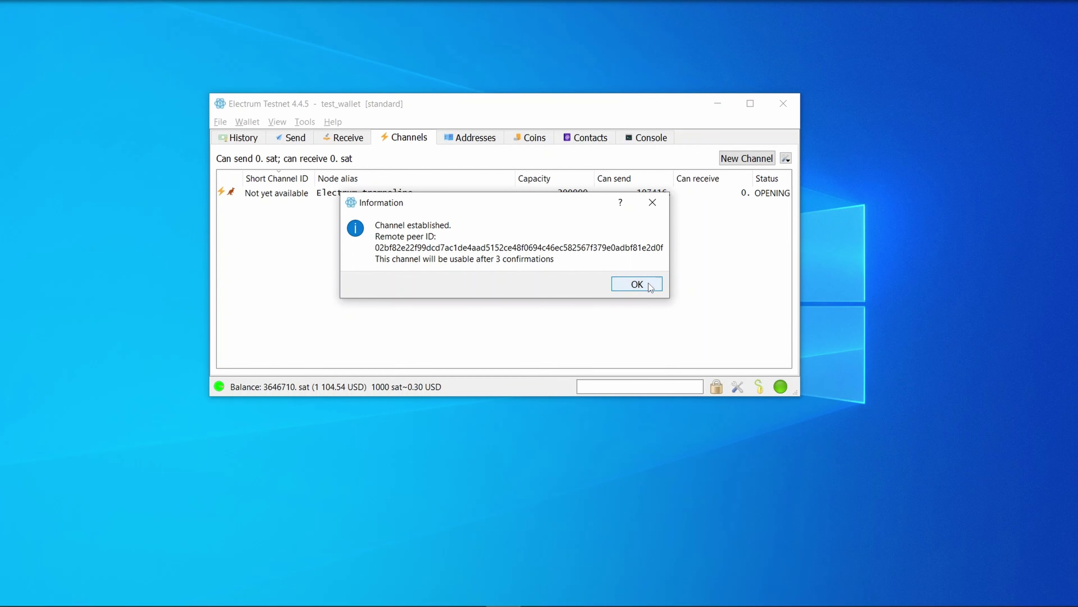
{"action": "left_click", "coordinate": [650, 284]}
- Review the new channel's details, then export a backup of the channel
{"action": "double_click", "coordinate": [280, 196]}
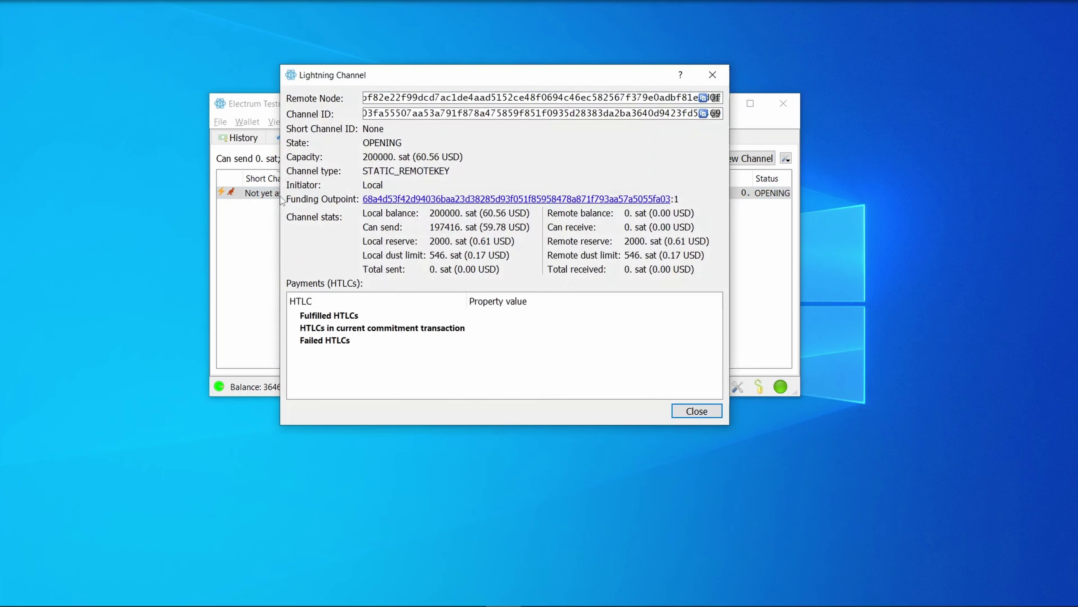
{"action": "key", "text": "Escape"}
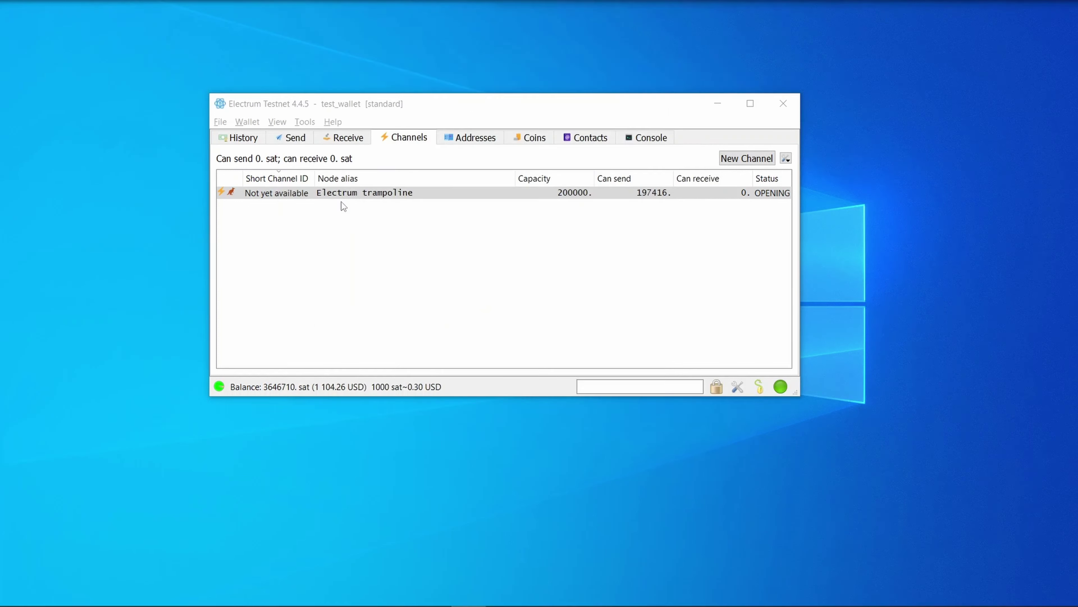
{"action": "right_click", "coordinate": [340, 194]}
{"action": "mouse_move", "coordinate": [378, 225]}
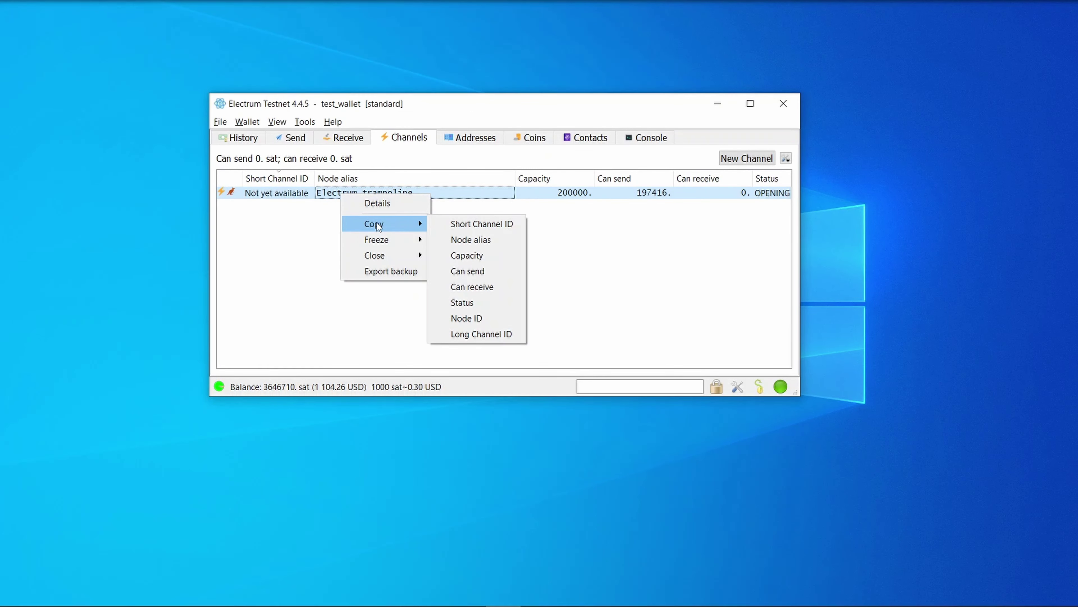
{"action": "mouse_move", "coordinate": [378, 257]}
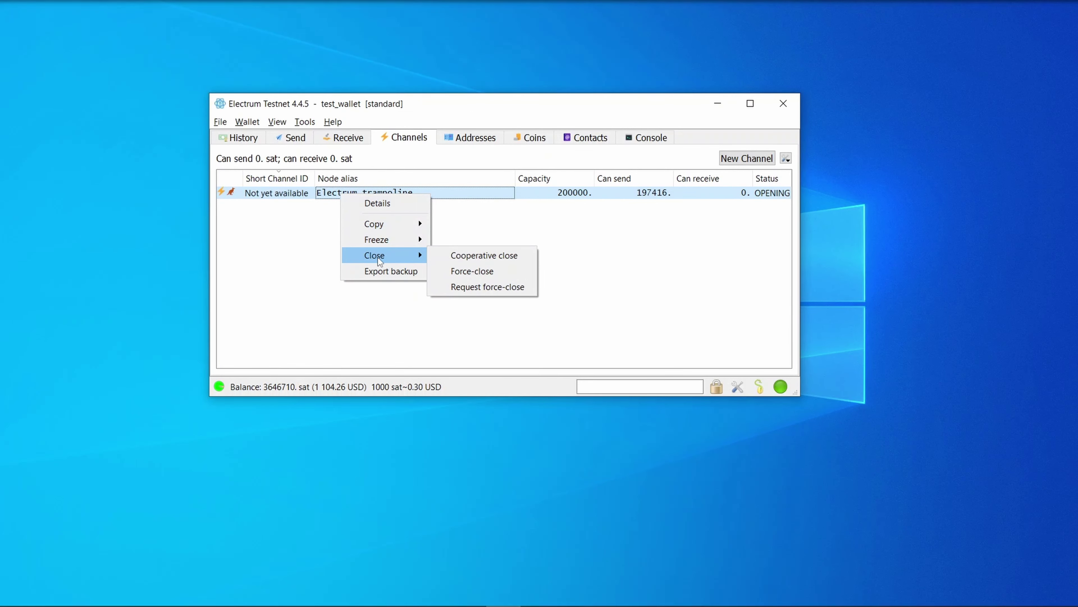
{"action": "left_click", "coordinate": [384, 271]}
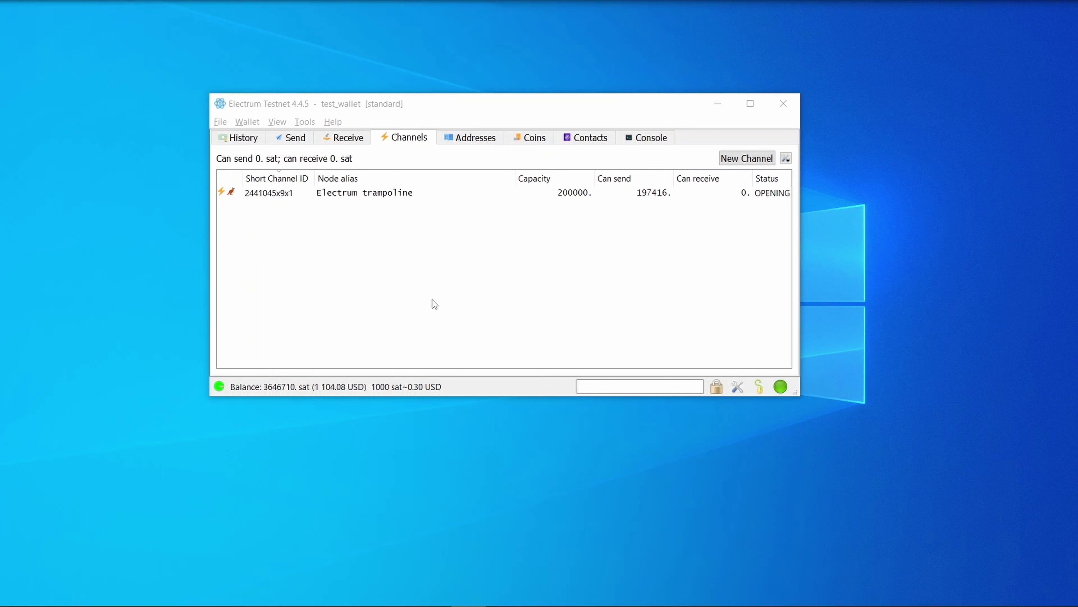
- Cooperatively close the Electrum trampoline channel and confirm
{"action": "right_click", "coordinate": [280, 197]}
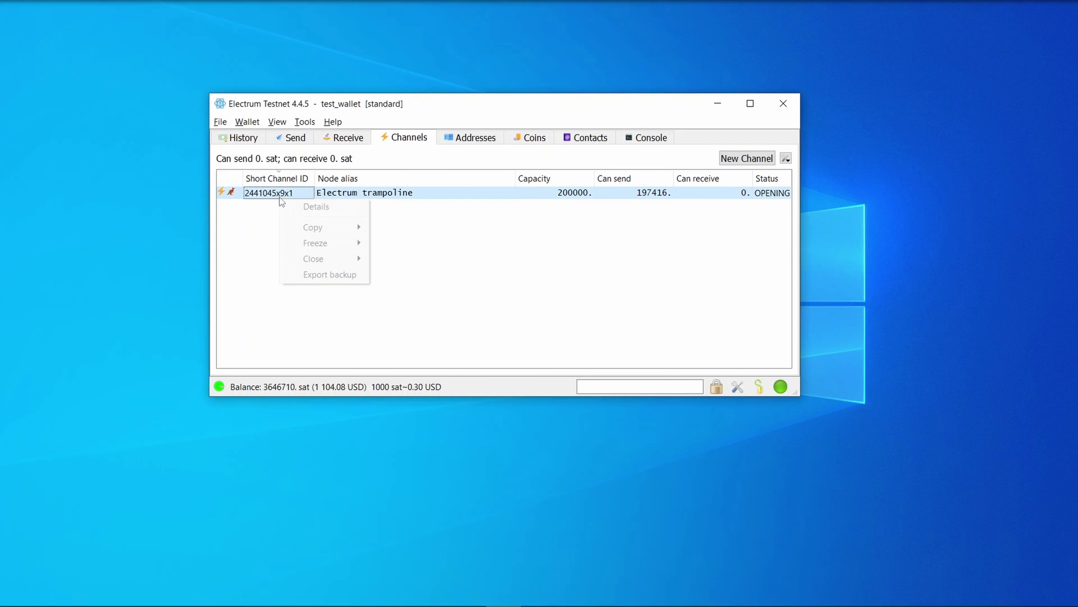
{"action": "mouse_move", "coordinate": [323, 259]}
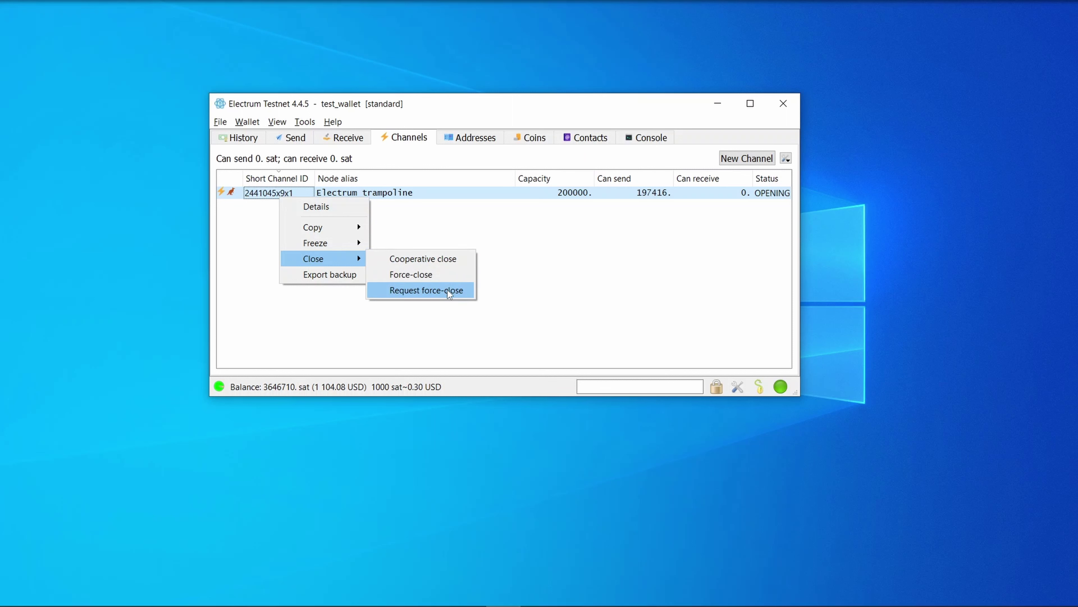
{"action": "left_click", "coordinate": [439, 266]}
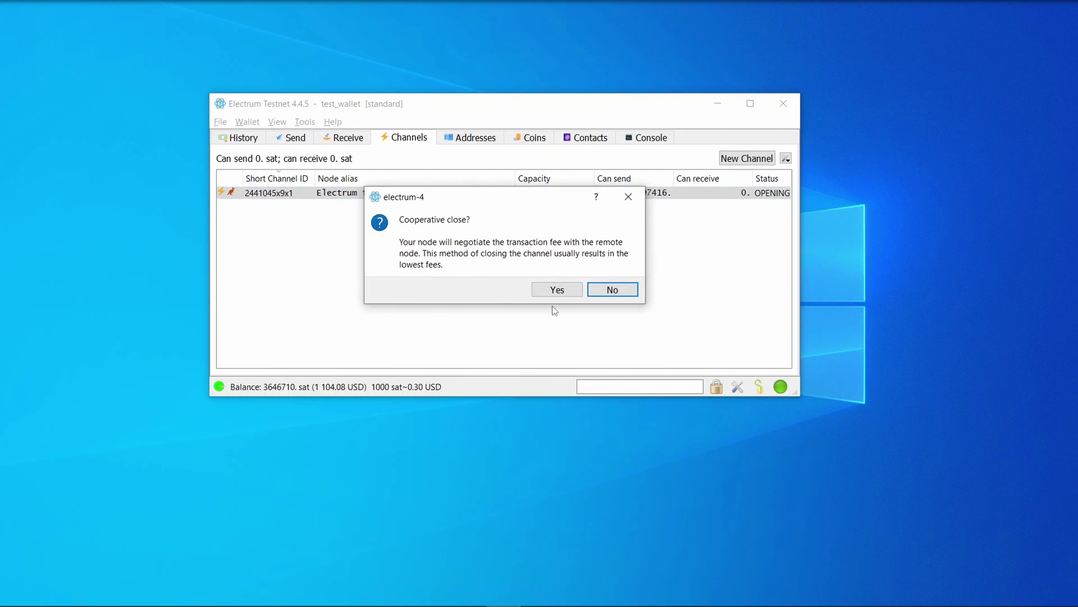
{"action": "left_click", "coordinate": [557, 289]}
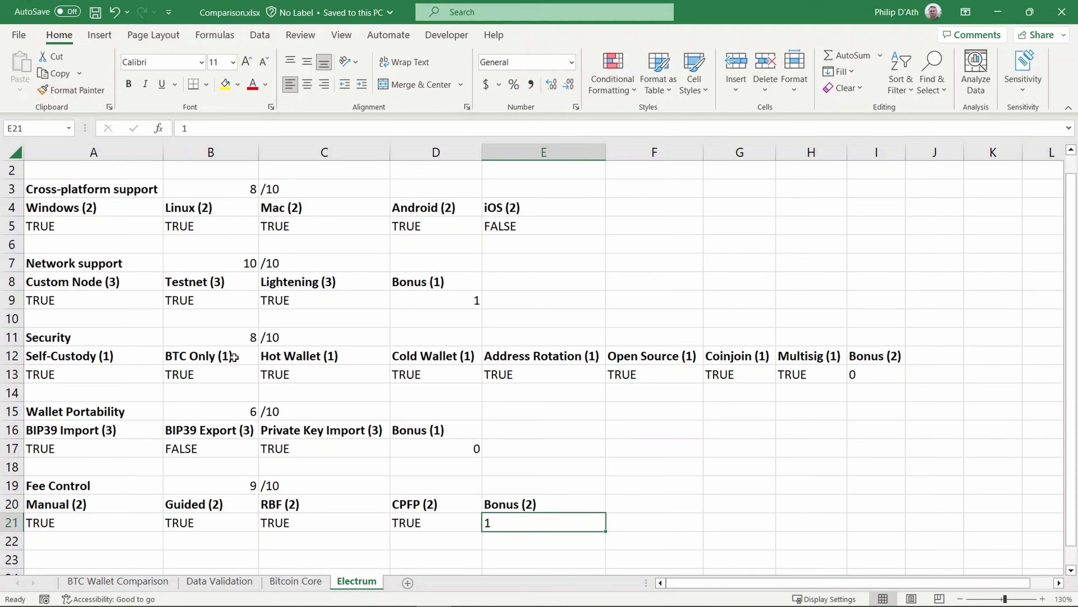
- Review the Security criteria cells: Hot Wallet, Cold Wallet, Open Source, Coinjoin and Multisig
{"action": "left_click", "coordinate": [288, 357]}
{"action": "left_click", "coordinate": [430, 357]}
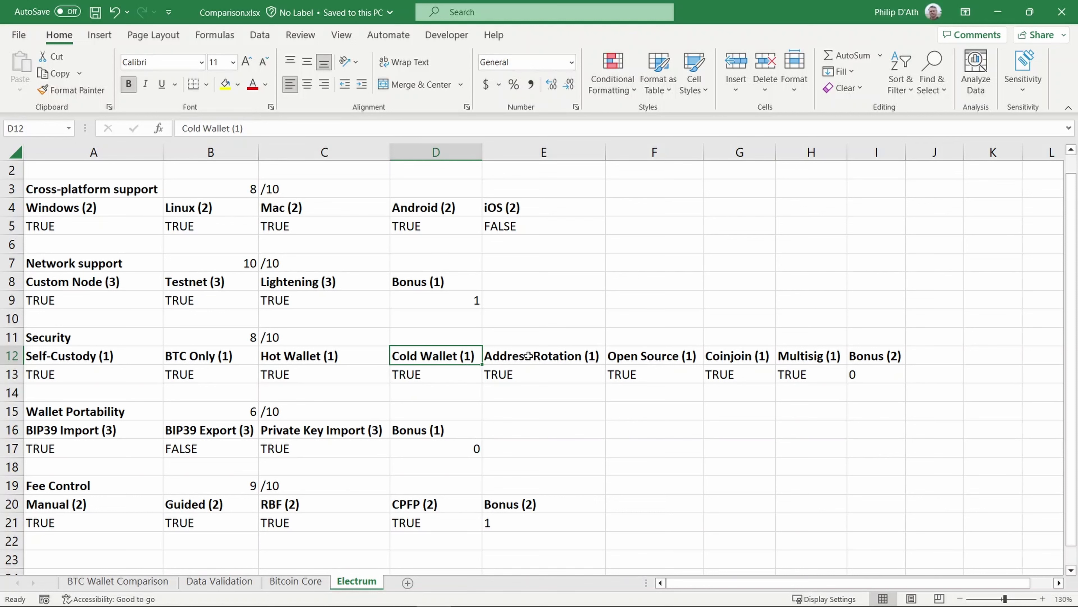
{"action": "left_click", "coordinate": [659, 355]}
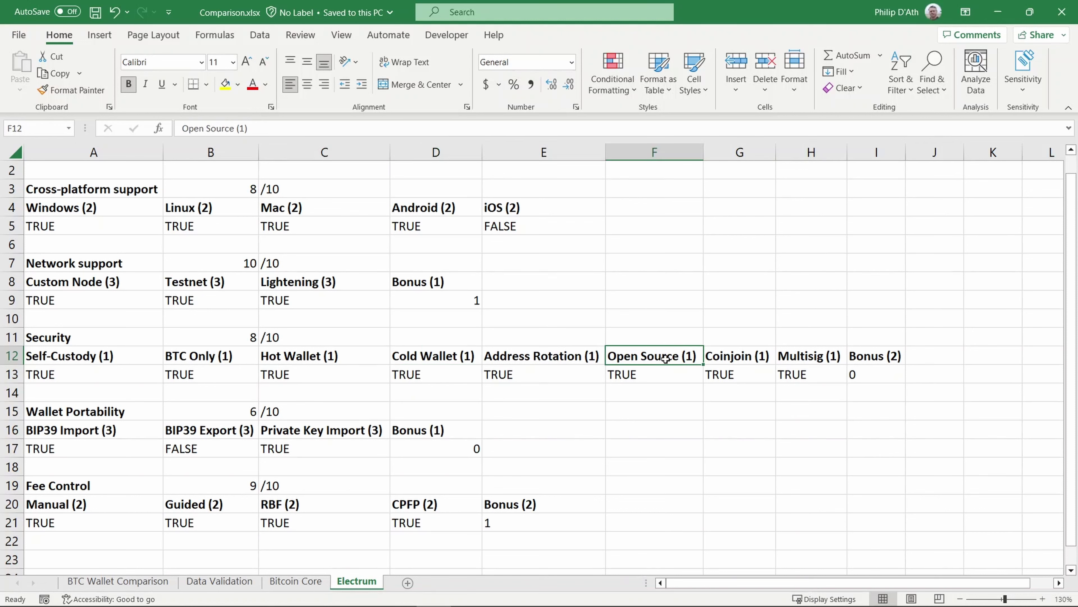
{"action": "left_click", "coordinate": [731, 357]}
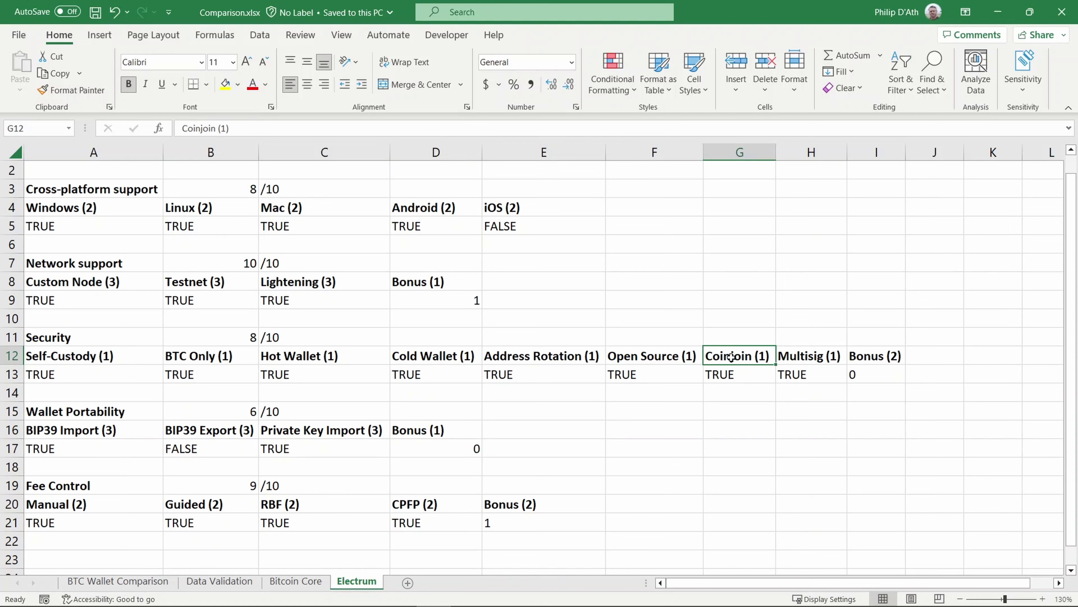
{"action": "left_click", "coordinate": [808, 358]}
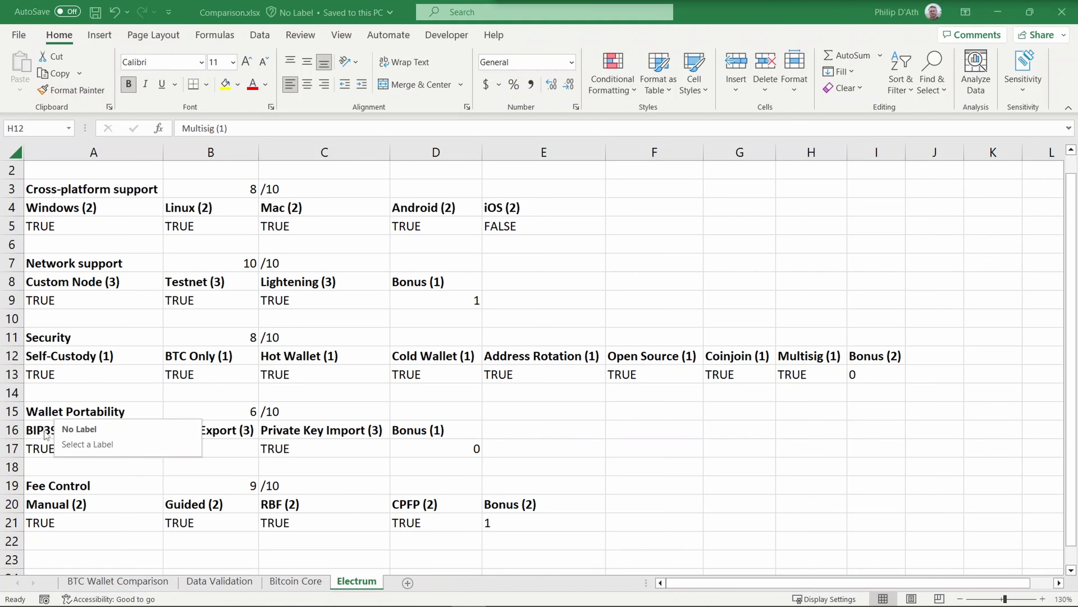
{"action": "left_click", "coordinate": [73, 428]}
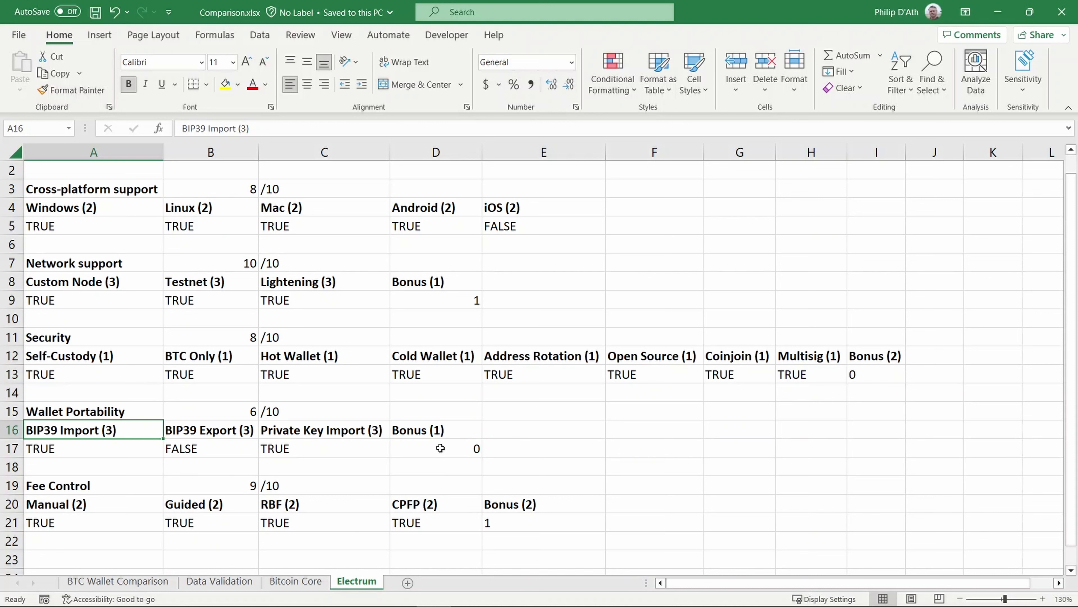
{"action": "left_click", "coordinate": [63, 520]}
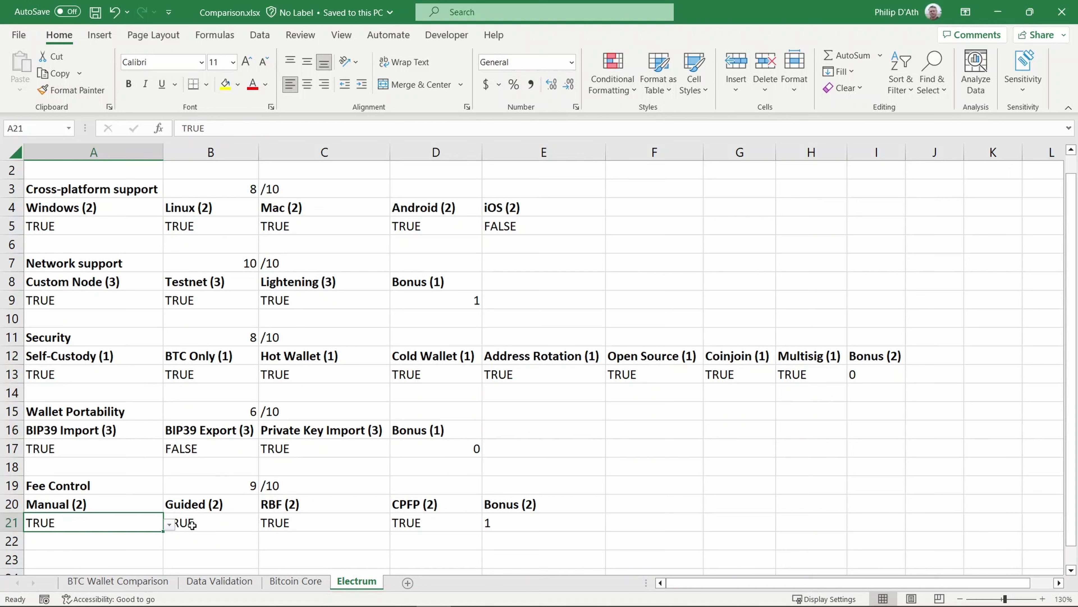
{"action": "left_click", "coordinate": [205, 526]}
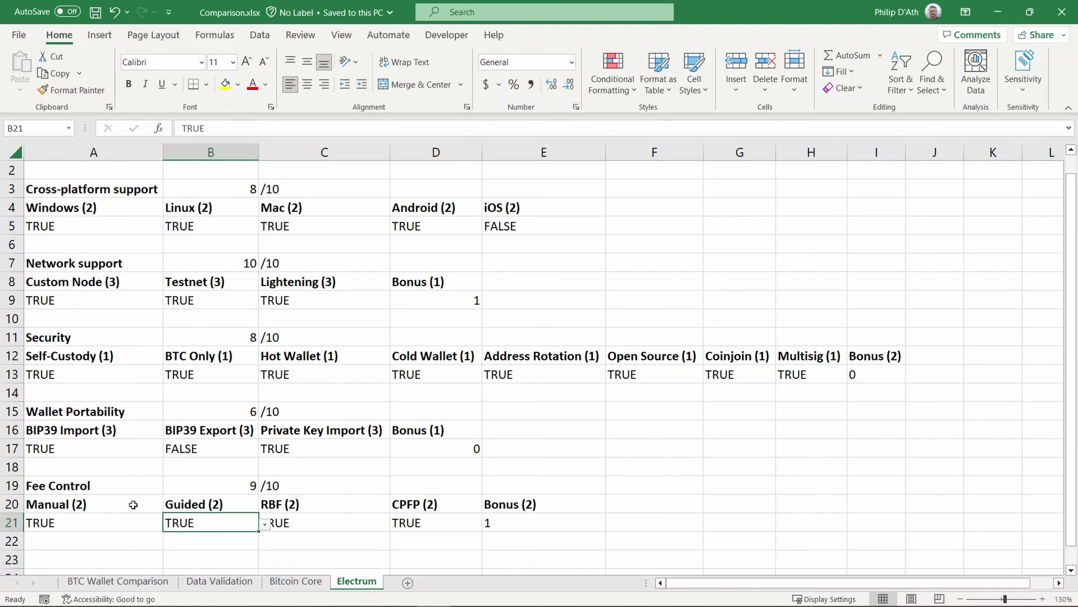
{"action": "left_click", "coordinate": [293, 523]}
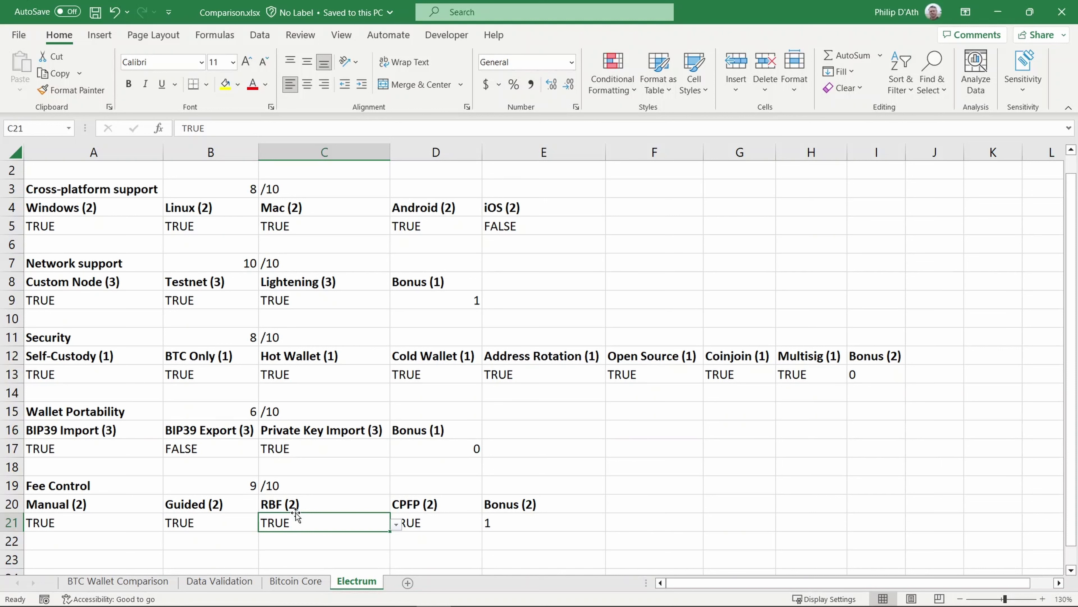
{"action": "left_click", "coordinate": [451, 507]}
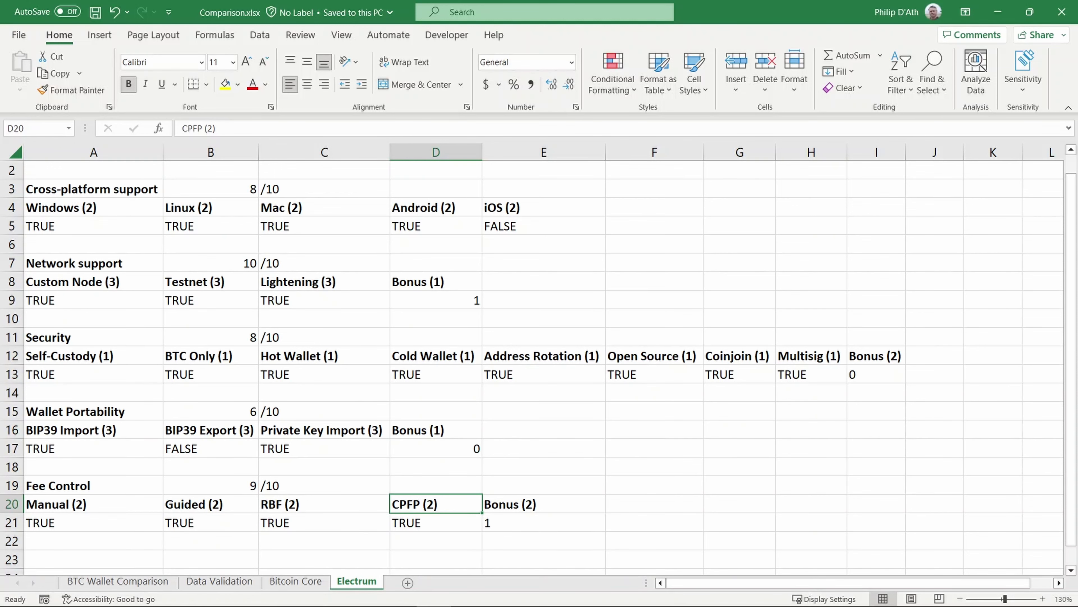
- Switch to the BTC Wallet Comparison summary sheet with Ctrl+Page Up
{"action": "key", "text": "ctrl+Page_Up"}
{"action": "key", "text": "ctrl+Page_Up"}
{"action": "key", "text": "ctrl+Page_Up"}
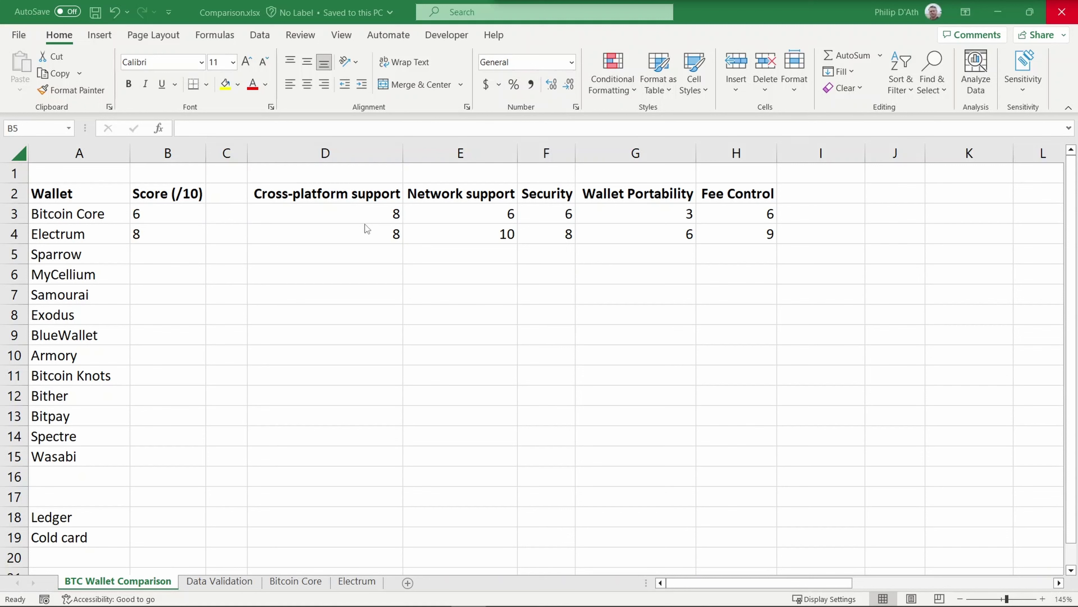